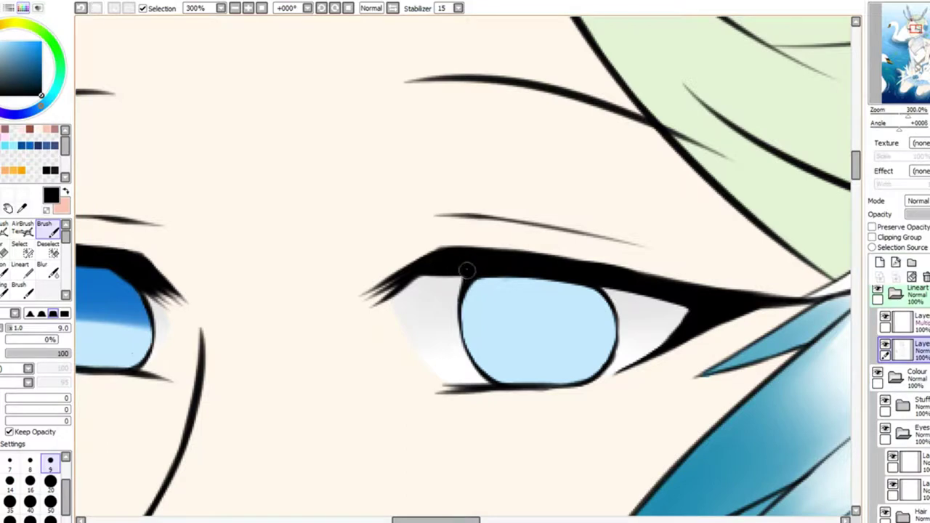
Shade the right eye's iris dark blue over its light-blue base and add a dark-blue pupil to the left eye
{"action": "mouse_move", "coordinate": [393, 309]}
{"action": "left_mouse_down"}
{"action": "mouse_move", "coordinate": [647, 304]}
{"action": "mouse_move", "coordinate": [623, 301]}
{"action": "left_mouse_up"}
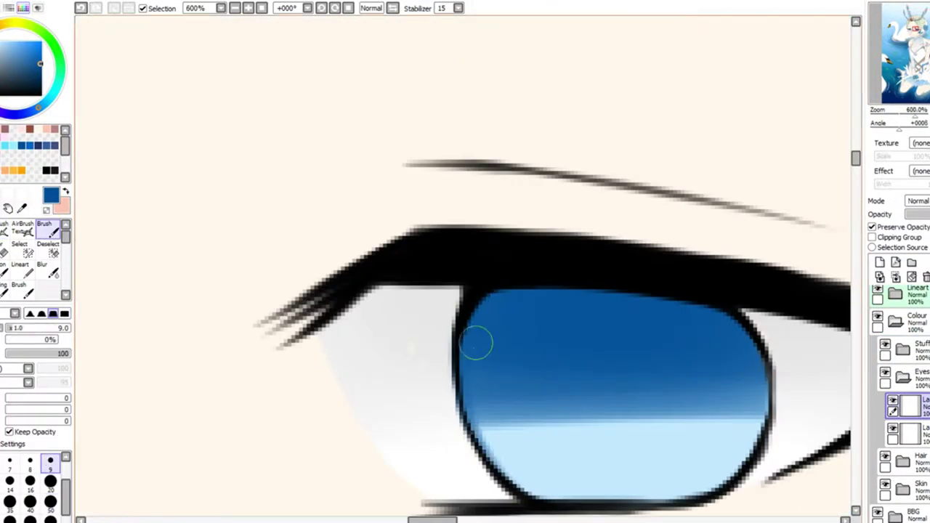
{"action": "mouse_move", "coordinate": [476, 343]}
{"action": "left_mouse_down"}
{"action": "mouse_move", "coordinate": [773, 384]}
{"action": "mouse_move", "coordinate": [675, 492]}
{"action": "mouse_move", "coordinate": [357, 443]}
{"action": "mouse_move", "coordinate": [345, 450]}
{"action": "mouse_move", "coordinate": [512, 468]}
{"action": "left_mouse_up"}
{"action": "left_click", "coordinate": [410, 379]}
{"action": "scroll", "coordinate": [410, 380], "scroll_direction": "down", "scroll_amount": 5}
{"action": "scroll", "coordinate": [669, 306], "scroll_direction": "up", "scroll_amount": 4}
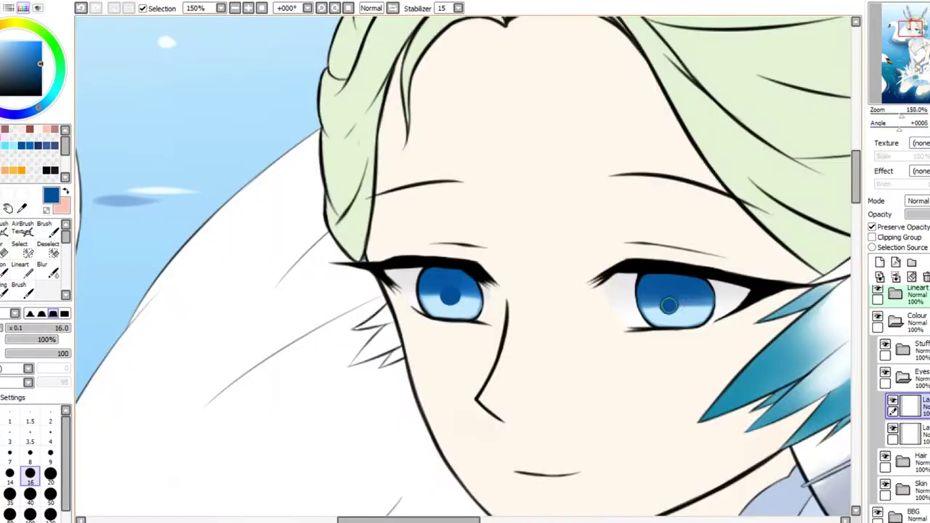
Rework the light-blue lower half of the right eye's iris using blues sampled from the eye
{"action": "scroll", "coordinate": [668, 305], "scroll_direction": "down", "scroll_amount": 5}
{"action": "scroll", "coordinate": [451, 319], "scroll_direction": "up", "scroll_amount": 5}
{"action": "scroll", "coordinate": [451, 320], "scroll_direction": "down", "scroll_amount": 5}
{"action": "scroll", "coordinate": [621, 330], "scroll_direction": "up", "scroll_amount": 4}
{"action": "key", "text": "x"}
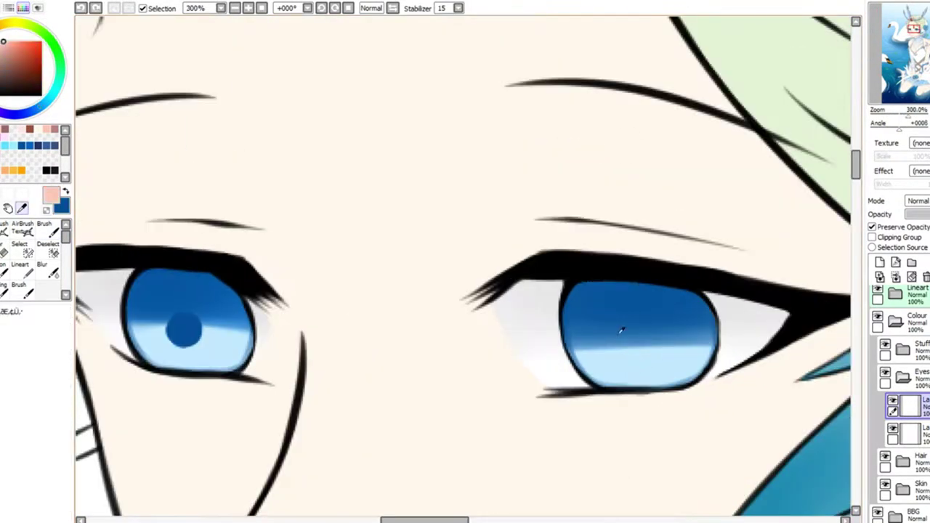
{"action": "left_click", "coordinate": [621, 331], "text": "alt"}
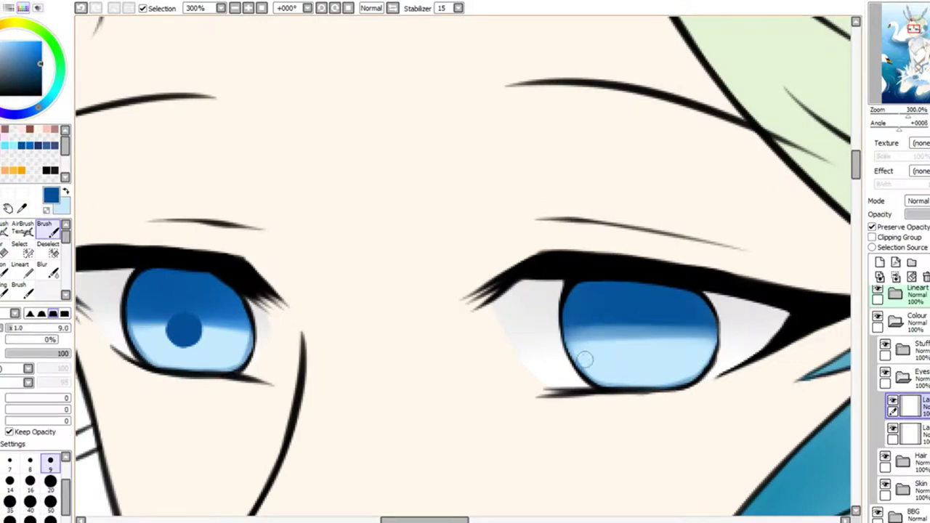
{"action": "left_click", "coordinate": [623, 336]}
{"action": "scroll", "coordinate": [623, 336], "scroll_direction": "down", "scroll_amount": 2}
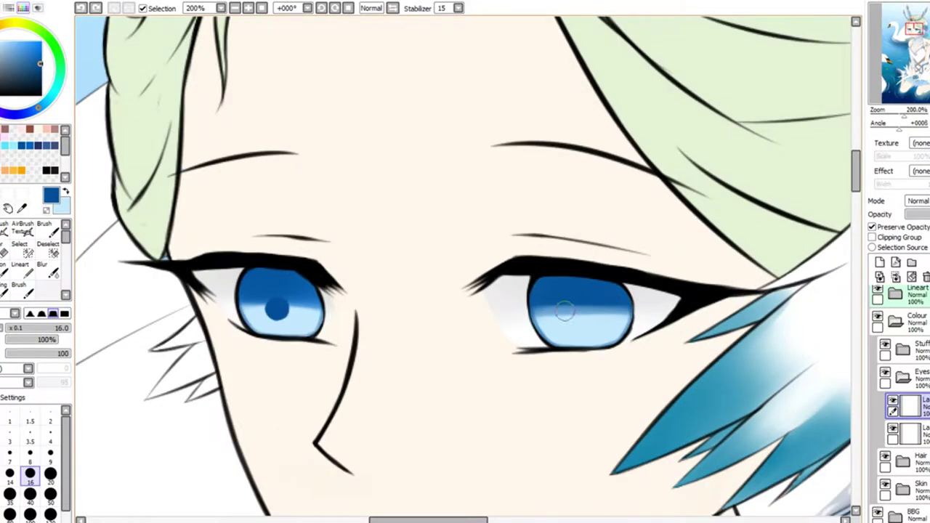
Add the right eye's dark-blue pupil and paint short curved shadow strokes beside the pupils with the size 16 brush
{"action": "scroll", "coordinate": [623, 336], "scroll_direction": "down", "scroll_amount": 4}
{"action": "scroll", "coordinate": [466, 265], "scroll_direction": "up", "scroll_amount": 6}
{"action": "key", "text": "b"}
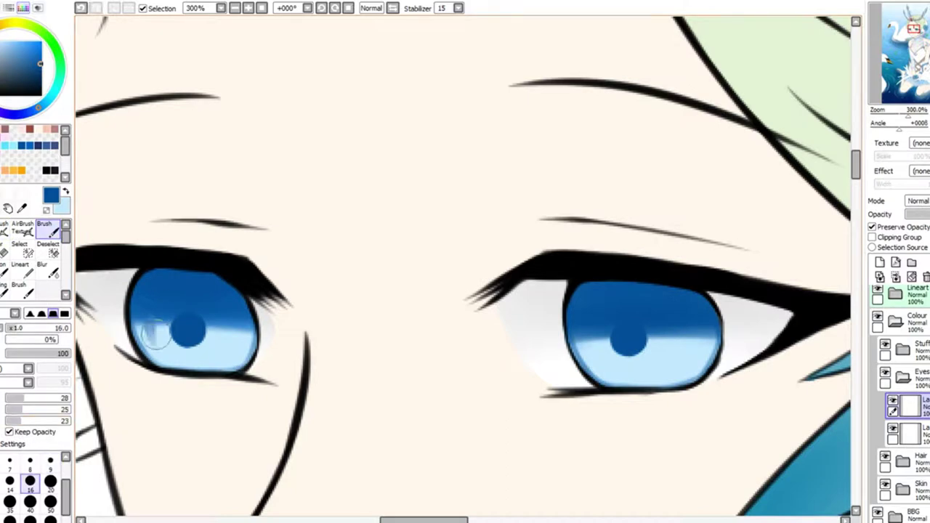
{"action": "left_click_drag", "start_coordinate": [610, 340], "coordinate": [596, 365]}
{"action": "left_click_drag", "start_coordinate": [665, 338], "coordinate": [657, 360]}
{"action": "scroll", "coordinate": [640, 349], "scroll_direction": "down", "scroll_amount": 6}
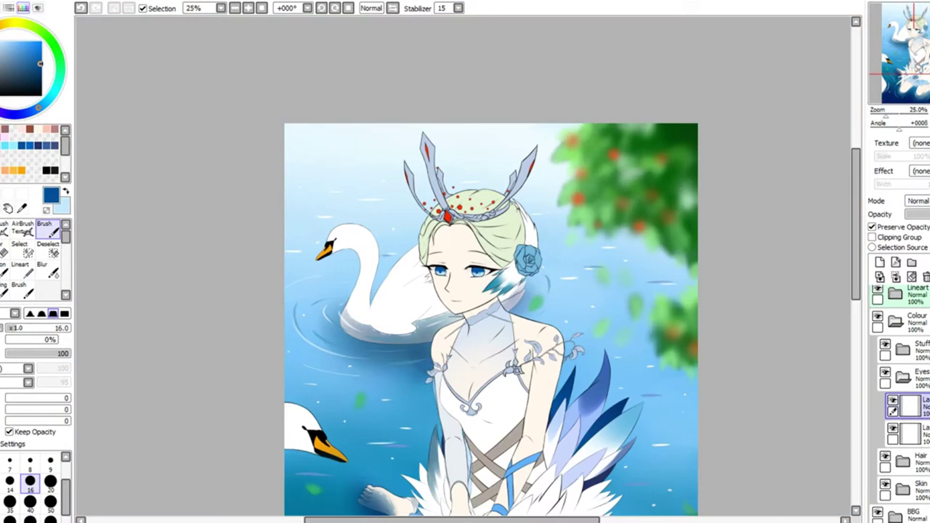
Paint round white highlights at the upper corners of both irises on a layer in the Details folder, using brush size 9
{"action": "scroll", "coordinate": [639, 349], "scroll_direction": "up", "scroll_amount": 6}
{"action": "key", "text": "n"}
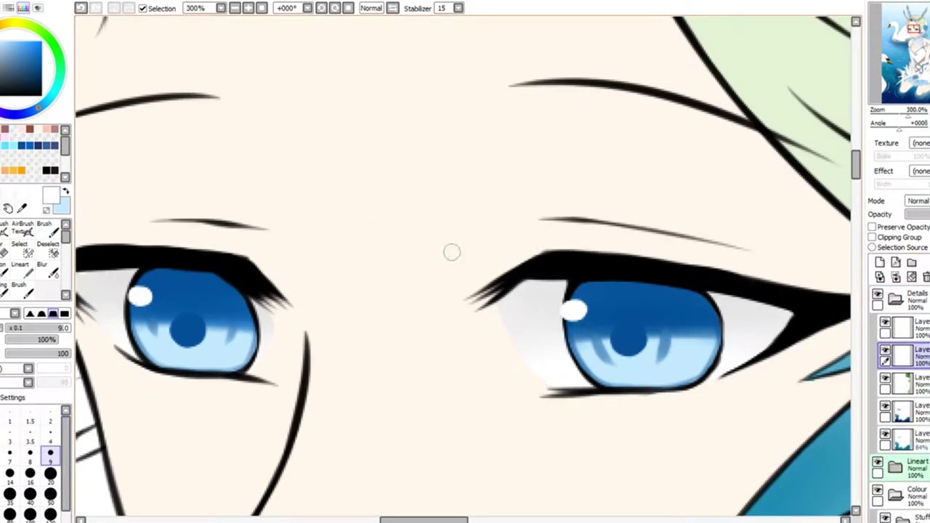
{"action": "left_click", "coordinate": [592, 325]}
{"action": "left_click", "coordinate": [236, 306]}
{"action": "left_click", "coordinate": [714, 318]}
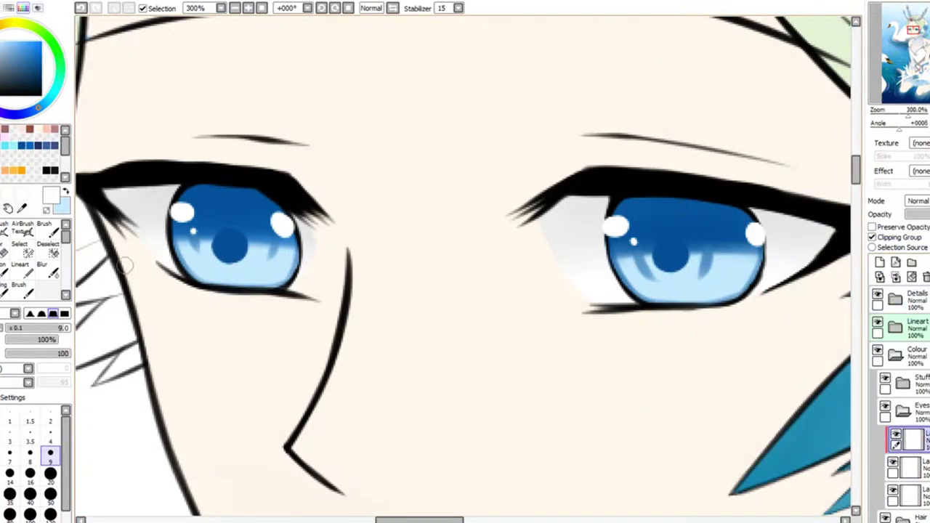
Airbrush a pale glow along the bottom of both irises on a clipped luminosity layer in the Eyes folder
{"action": "left_click_drag", "start_coordinate": [211, 287], "coordinate": [253, 276]}
{"action": "left_click_drag", "start_coordinate": [646, 291], "coordinate": [660, 301]}
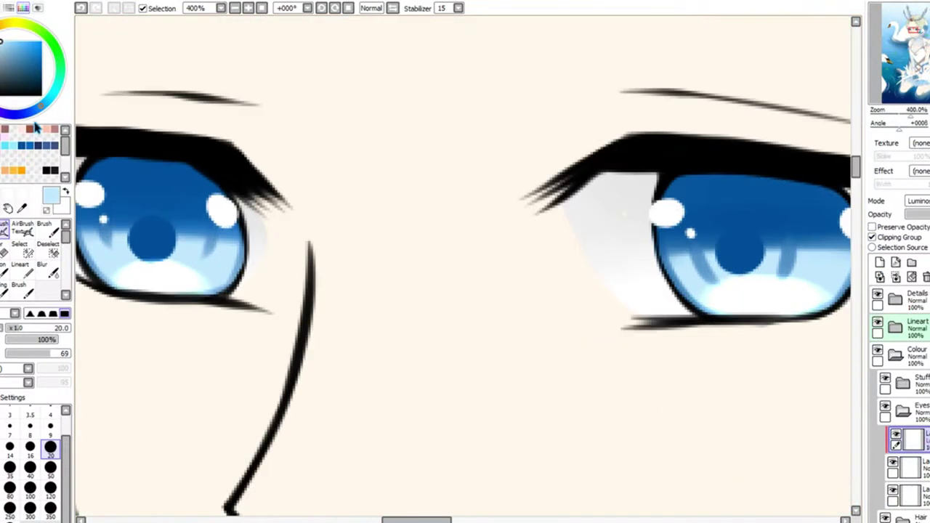
Add pale cyan diamond glints, pupil reflections and thin white streaks to both irises
{"action": "key", "text": "n"}
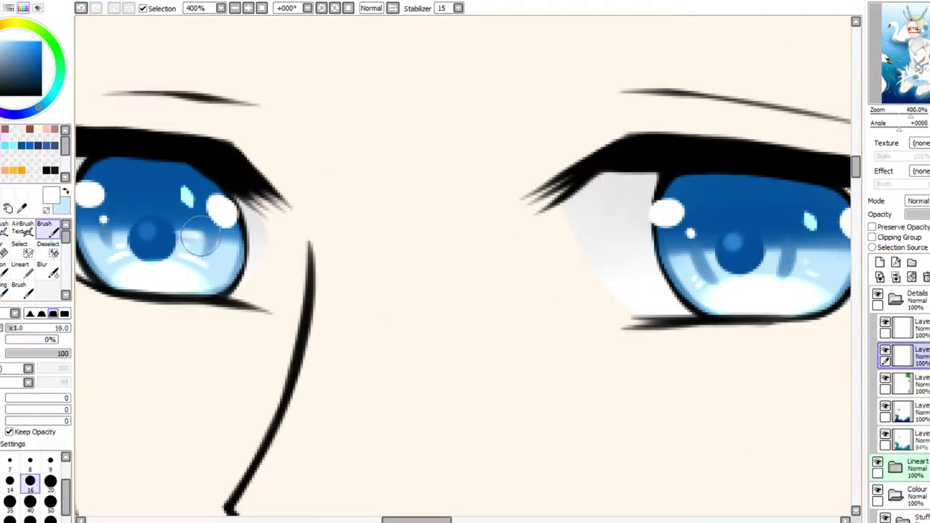
{"action": "key", "text": "bracketleft"}
{"action": "key", "text": "bracketleft"}
{"action": "key", "text": "bracketleft"}
{"action": "key", "text": "bracketleft"}
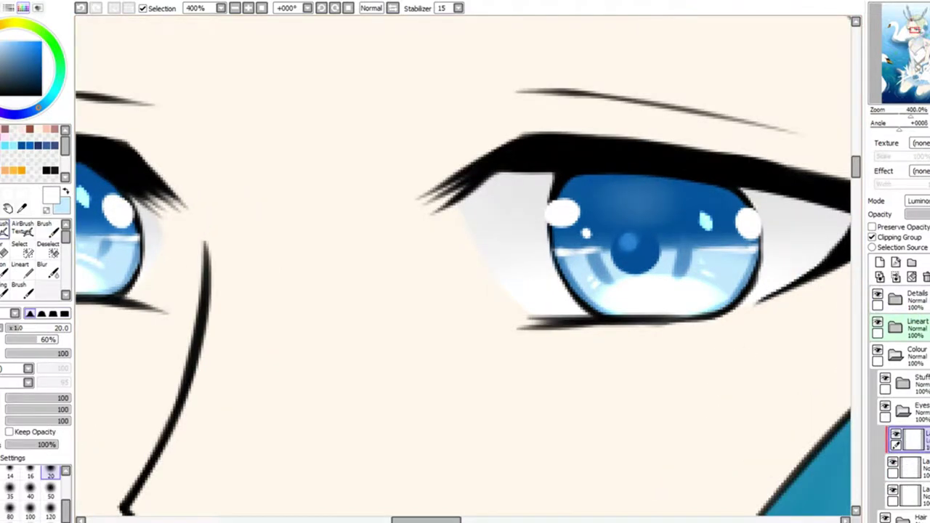
Dot small light-blue sparkles across the dark upper part of both irises with the size 9 brush
{"action": "key", "text": "b"}
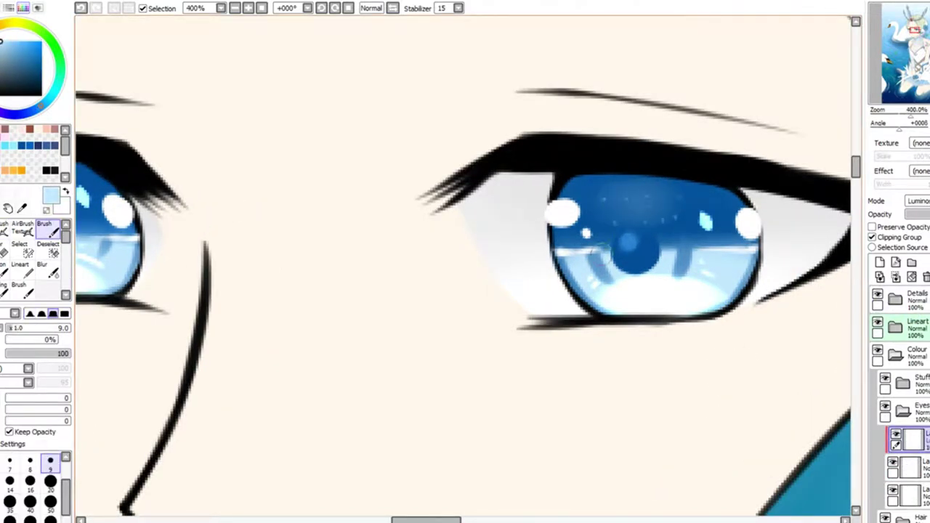
{"action": "key", "text": "Down"}
{"action": "scroll", "coordinate": [614, 240], "scroll_direction": "left", "scroll_amount": 4}
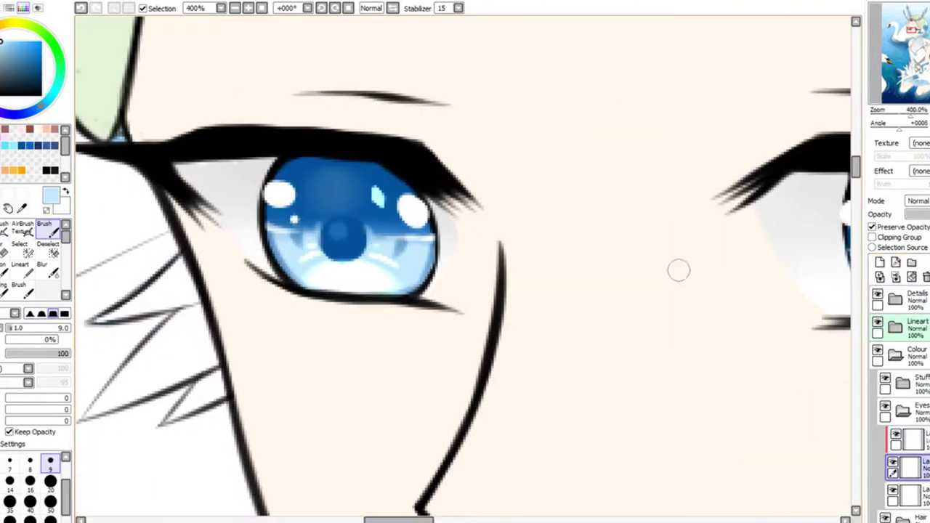
{"action": "key", "text": "Up"}
{"action": "scroll", "coordinate": [625, 190], "scroll_direction": "right", "scroll_amount": 4}
{"action": "scroll", "coordinate": [756, 235], "scroll_direction": "left", "scroll_amount": 3}
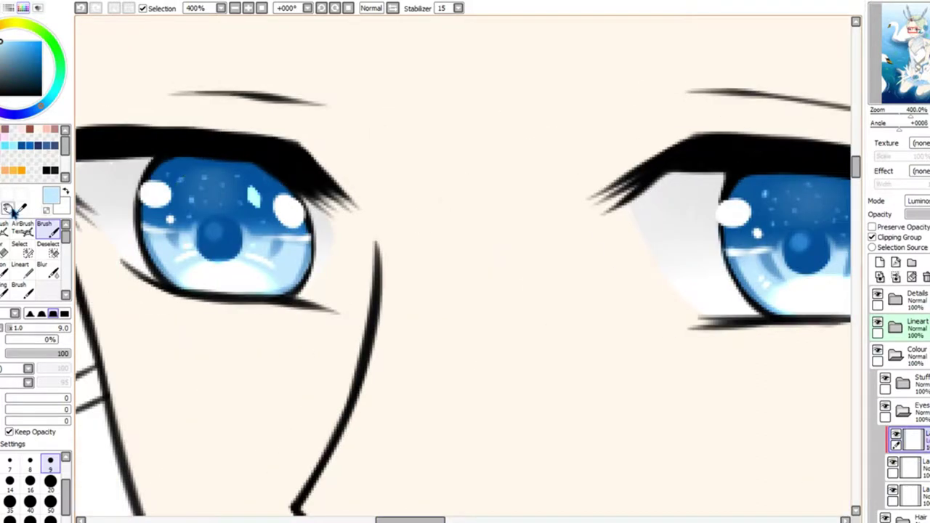
Airbrush a soft light-blue glow along the upper edge of both irises at size 50
{"action": "left_click", "coordinate": [8, 228]}
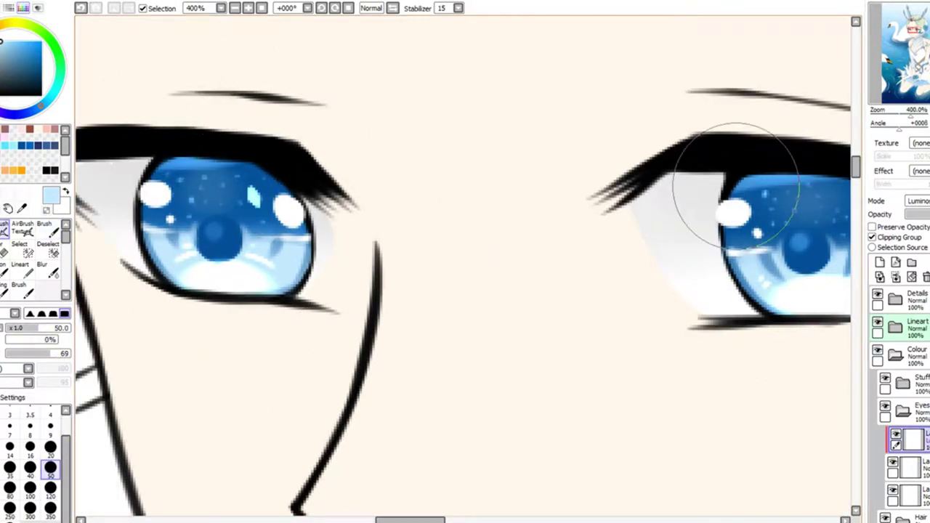
{"action": "mouse_move", "coordinate": [913, 114]}
{"action": "left_mouse_down"}
{"action": "mouse_move", "coordinate": [883, 114]}
{"action": "mouse_move", "coordinate": [896, 114]}
{"action": "left_mouse_up"}
{"action": "key", "text": "n"}
Try to airbrush a pale pink tint over the left eye's lash lineart
{"action": "left_click", "coordinate": [896, 327]}
{"action": "key", "text": "n"}
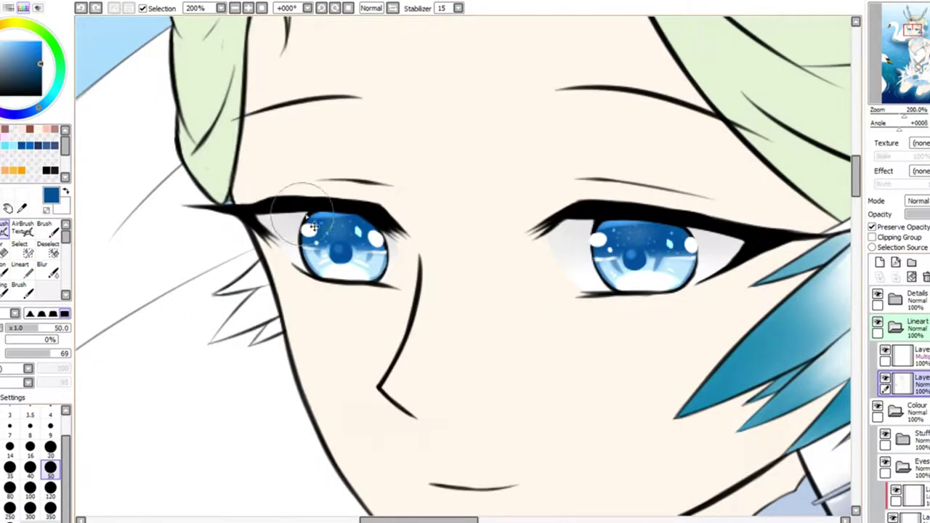
{"action": "key", "text": "x"}
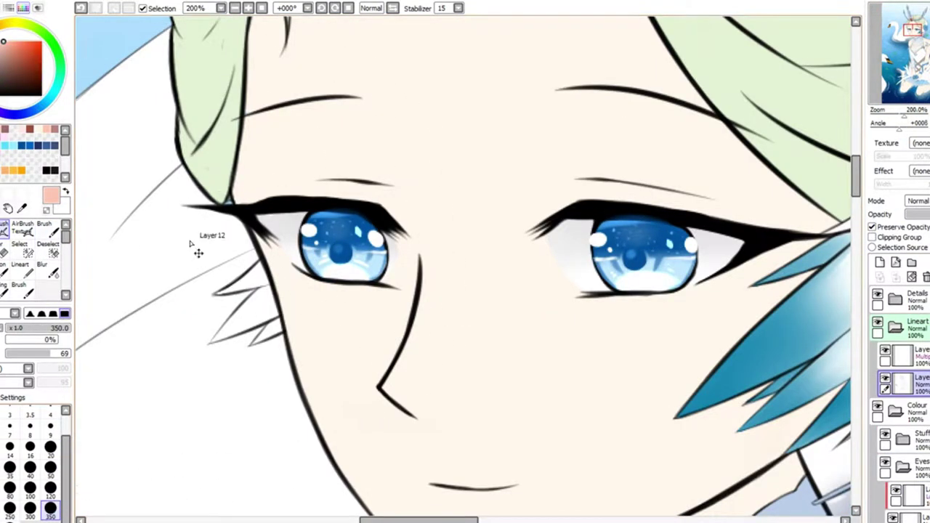
{"action": "key", "text": "bracketright"}
{"action": "key", "text": "bracketright"}
{"action": "key", "text": "bracketright"}
{"action": "key", "text": "bracketright"}
{"action": "left_click_drag", "start_coordinate": [218, 218], "coordinate": [396, 225]}
{"action": "key", "text": "ctrl+z"}
{"action": "key", "text": "bracketleft"}
{"action": "mouse_move", "coordinate": [298, 218]}
{"action": "left_mouse_down"}
{"action": "mouse_move", "coordinate": [311, 270]}
{"action": "mouse_move", "coordinate": [392, 284]}
{"action": "mouse_move", "coordinate": [385, 218]}
{"action": "left_mouse_up"}
{"action": "key", "text": "ctrl+z"}
Reshape the outer-left highlight of each eye into a white diamond on the Details layer, using brush size 4
{"action": "key", "text": "minus"}
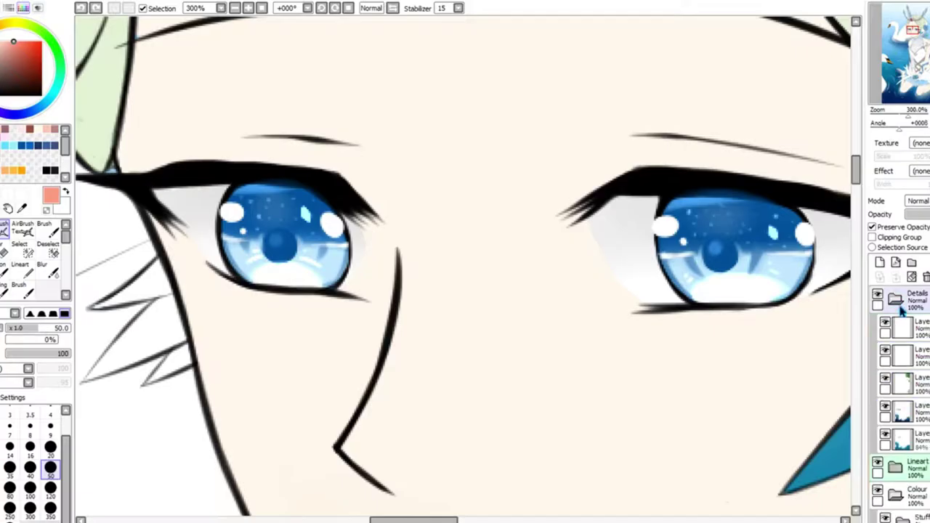
{"action": "key", "text": "plus"}
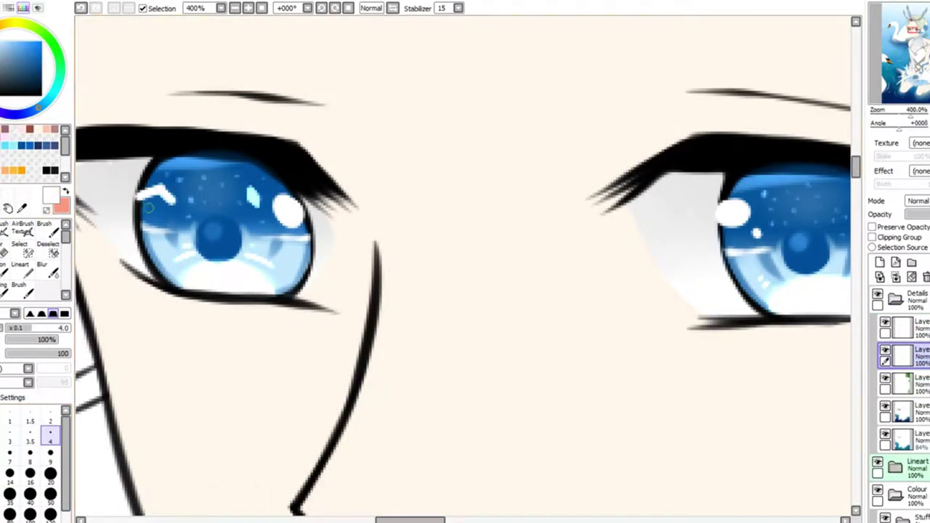
{"action": "key", "text": "minus"}
{"action": "key", "text": "bracketleft"}
{"action": "key", "text": "bracketleft"}
{"action": "key", "text": "bracketleft"}
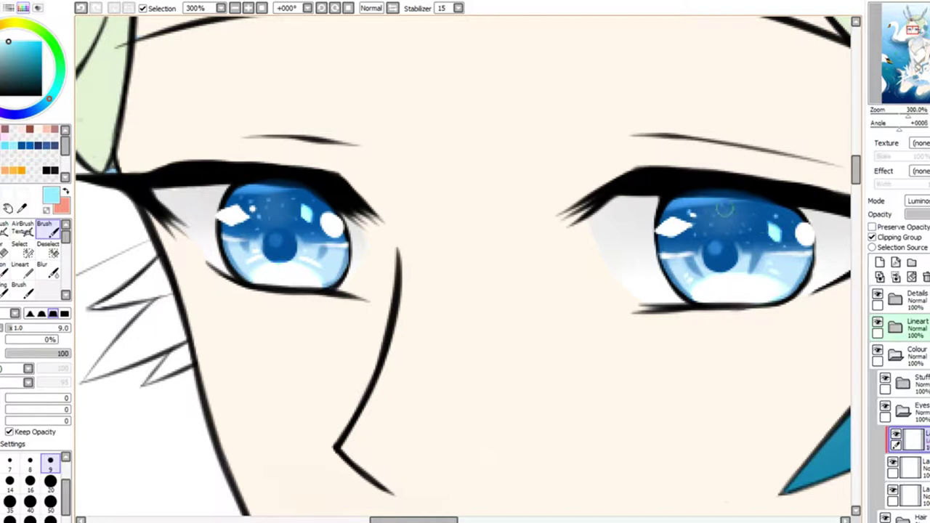
Sample a medium blue from the iris and lighten the pupils with it on the luminosity layer
{"action": "key", "text": "x"}
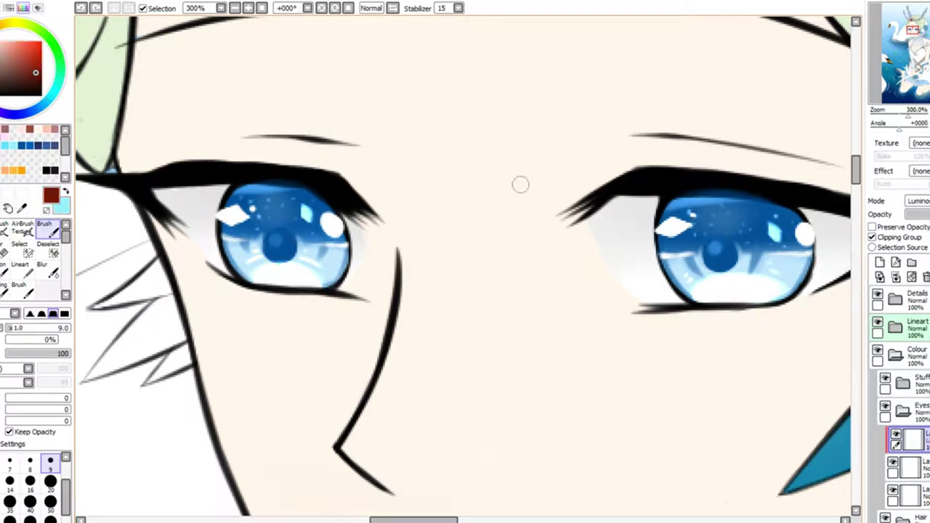
{"action": "key", "text": "x"}
{"action": "left_click", "coordinate": [252, 249], "text": "alt"}
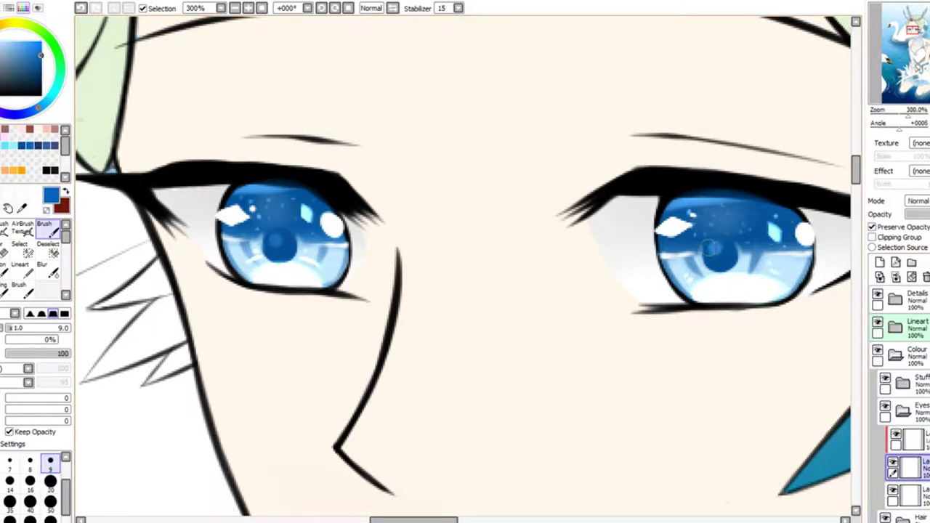
{"action": "scroll", "coordinate": [430, 247], "scroll_direction": "up", "scroll_amount": 1}
{"action": "scroll", "coordinate": [466, 261], "scroll_direction": "up", "scroll_amount": 1}
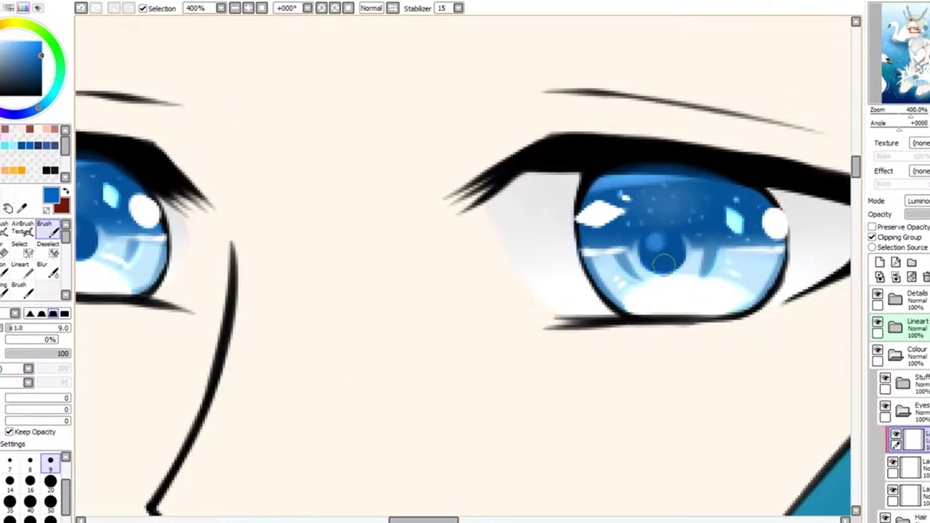
{"action": "scroll", "coordinate": [465, 262], "scroll_direction": "down", "scroll_amount": 5}
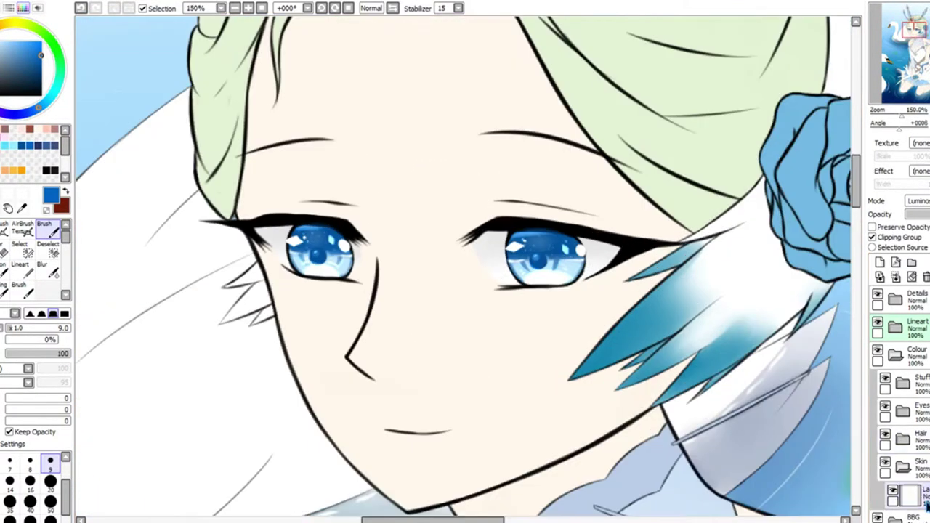
Tint the upper lash lineart above both irises blue at size 20 and blend it into the black
{"action": "left_click", "coordinate": [905, 383]}
{"action": "scroll", "coordinate": [591, 197], "scroll_direction": "up", "scroll_amount": 4}
{"action": "key", "text": "v"}
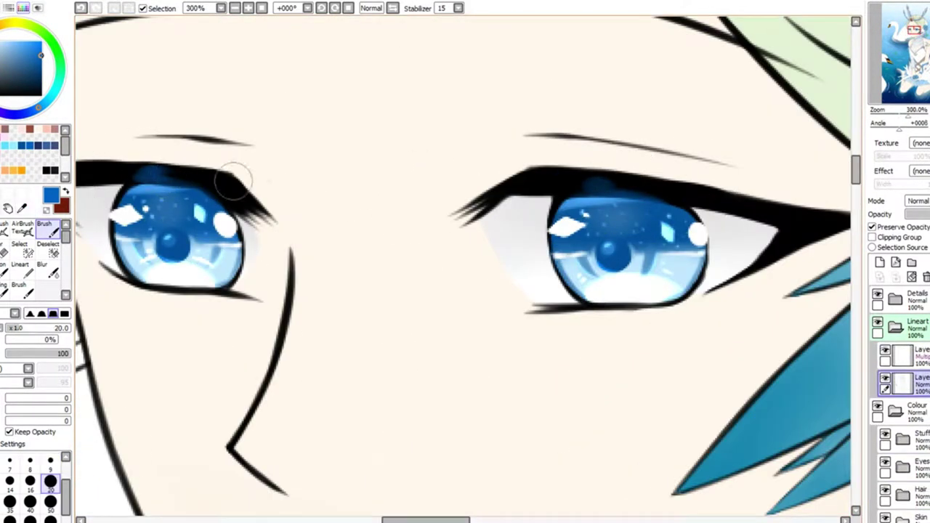
{"action": "scroll", "coordinate": [625, 189], "scroll_direction": "down", "scroll_amount": 2}
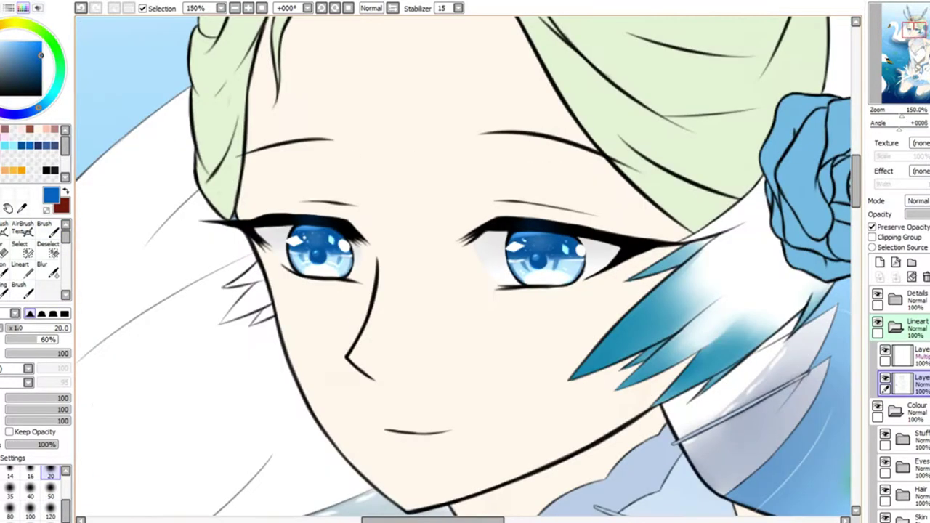
Paint a peach shadow along the hairline on the forehead, on the layer in the Skin folder
{"action": "left_click", "coordinate": [905, 494]}
{"action": "key", "text": "b"}
{"action": "left_click", "coordinate": [290, 353], "text": "alt"}
{"action": "scroll", "coordinate": [465, 291], "scroll_direction": "down", "scroll_amount": 1}
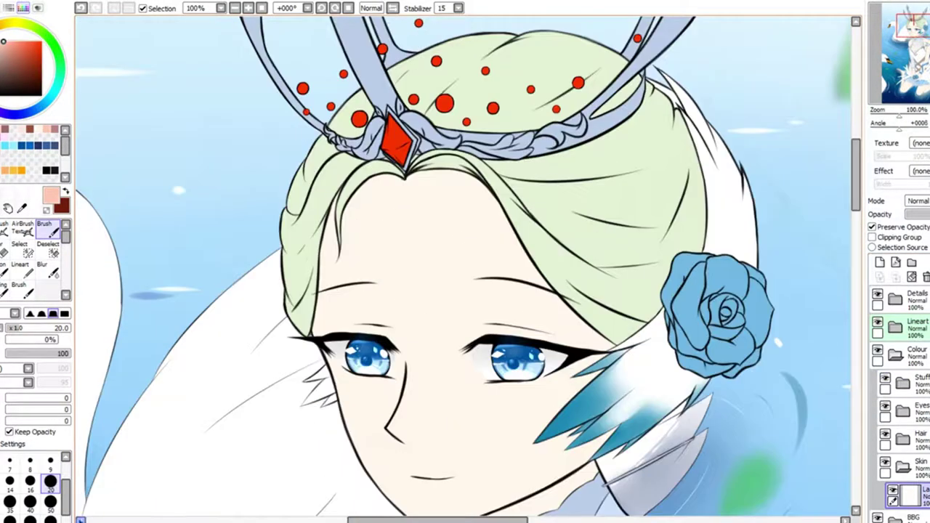
{"action": "mouse_move", "coordinate": [422, 174]}
{"action": "left_mouse_down"}
{"action": "mouse_move", "coordinate": [465, 171]}
{"action": "mouse_move", "coordinate": [487, 181]}
{"action": "left_mouse_up"}
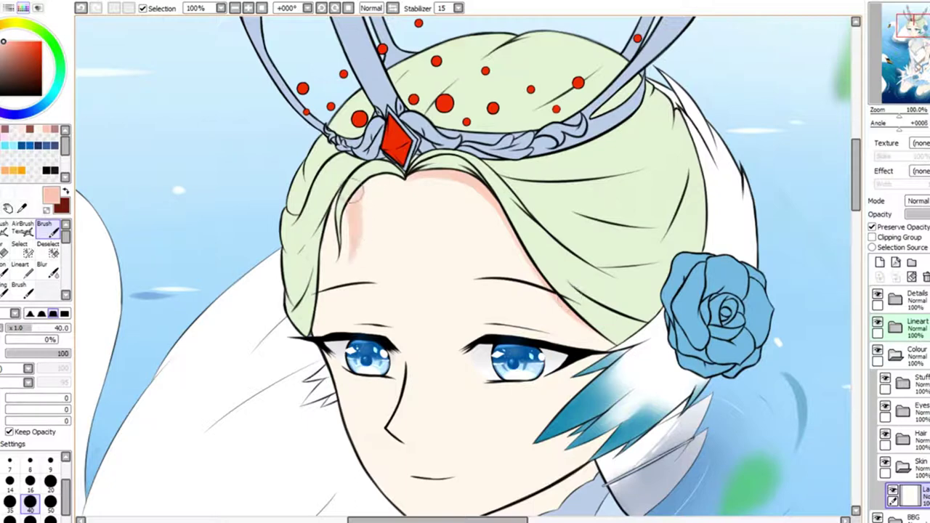
Airbrush soft peach blush under both eyes at size 50
{"action": "scroll", "coordinate": [341, 305], "scroll_direction": "down", "scroll_amount": 3}
{"action": "left_click", "coordinate": [22, 228]}
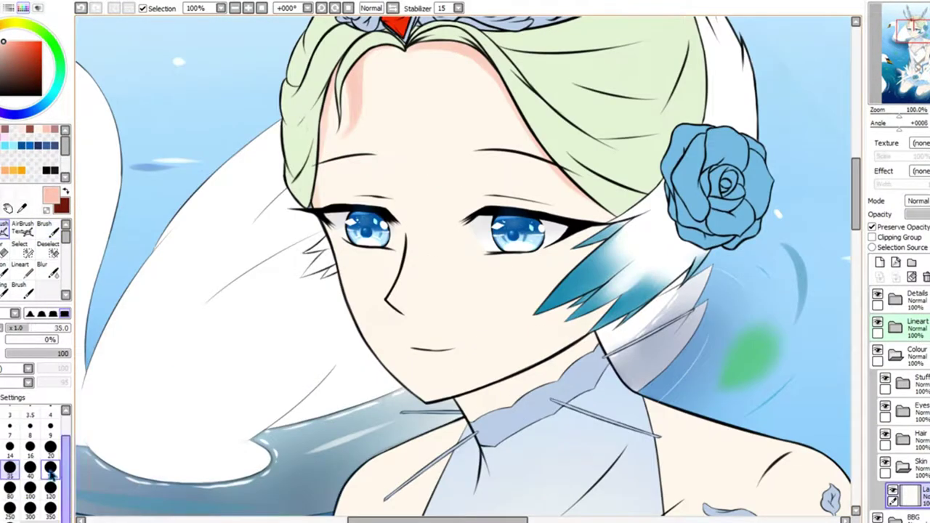
{"action": "scroll", "coordinate": [466, 269], "scroll_direction": "up", "scroll_amount": 1}
{"action": "mouse_move", "coordinate": [567, 254]}
{"action": "left_mouse_down"}
{"action": "mouse_move", "coordinate": [592, 260]}
{"action": "mouse_move", "coordinate": [538, 263]}
{"action": "left_mouse_up"}
{"action": "left_click_drag", "start_coordinate": [276, 243], "coordinate": [370, 251]}
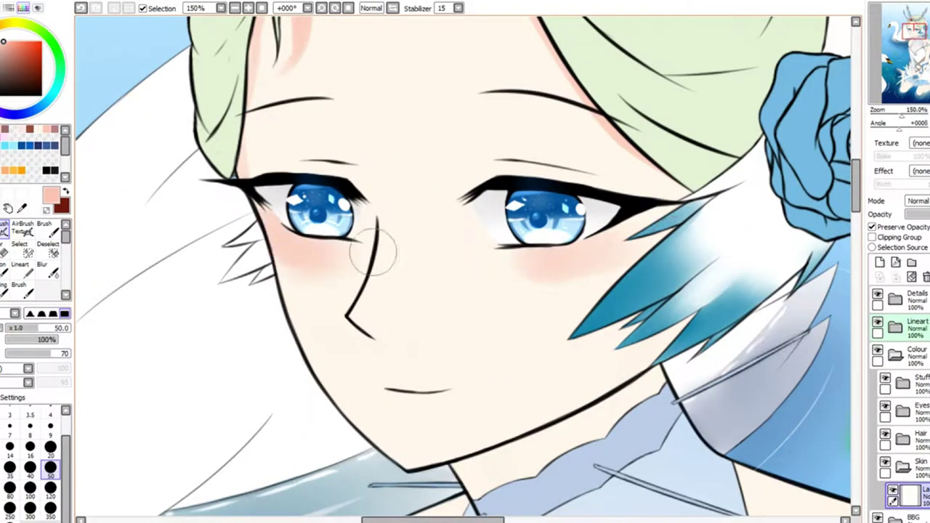
{"action": "left_click_drag", "start_coordinate": [610, 269], "coordinate": [538, 275]}
Refine the peach hair shadow on the forehead at size 40 and blend soft shadows above both eyelids
{"action": "key", "text": "b"}
{"action": "scroll", "coordinate": [589, 251], "scroll_direction": "up", "scroll_amount": 3}
{"action": "key", "text": "b"}
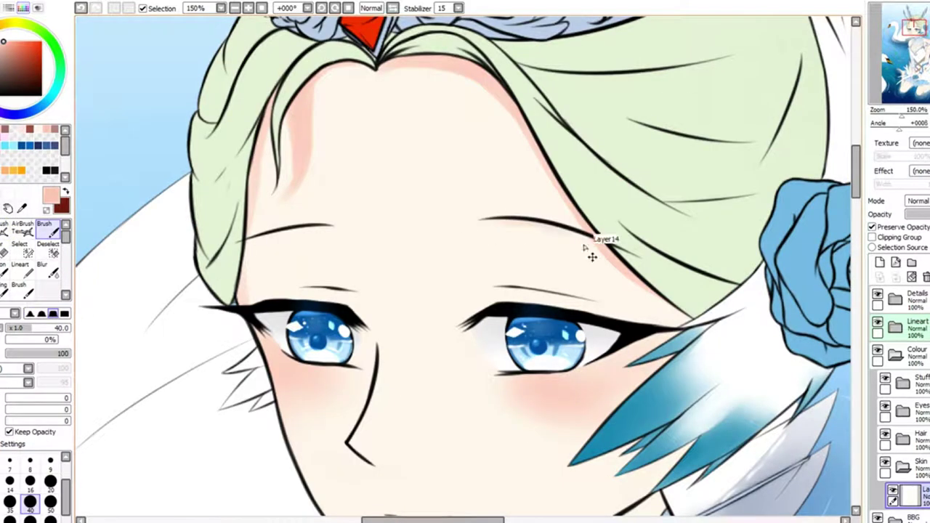
{"action": "scroll", "coordinate": [550, 219], "scroll_direction": "up", "scroll_amount": 1}
{"action": "scroll", "coordinate": [551, 218], "scroll_direction": "down", "scroll_amount": 4}
{"action": "key", "text": "b"}
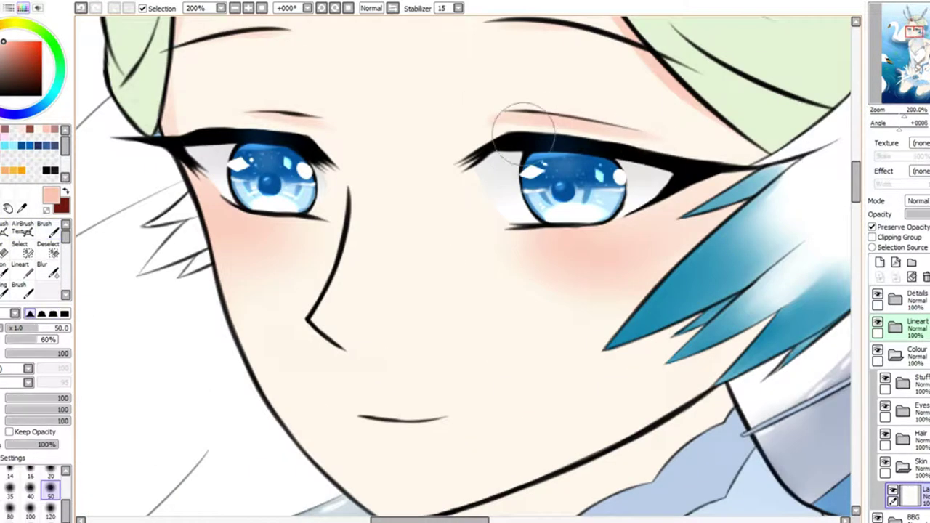
{"action": "scroll", "coordinate": [250, 101], "scroll_direction": "up", "scroll_amount": 5}
{"action": "key", "text": "b"}
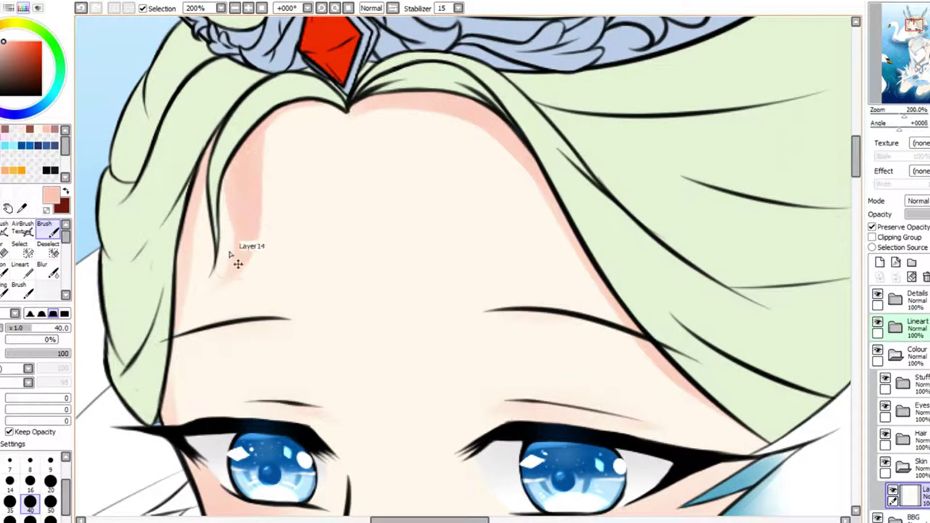
Paint soft peach shadows along the nose line and beneath the teal feather tips on the cheek at size 20
{"action": "scroll", "coordinate": [477, 120], "scroll_direction": "down", "scroll_amount": 5}
{"action": "left_click", "coordinate": [50, 480]}
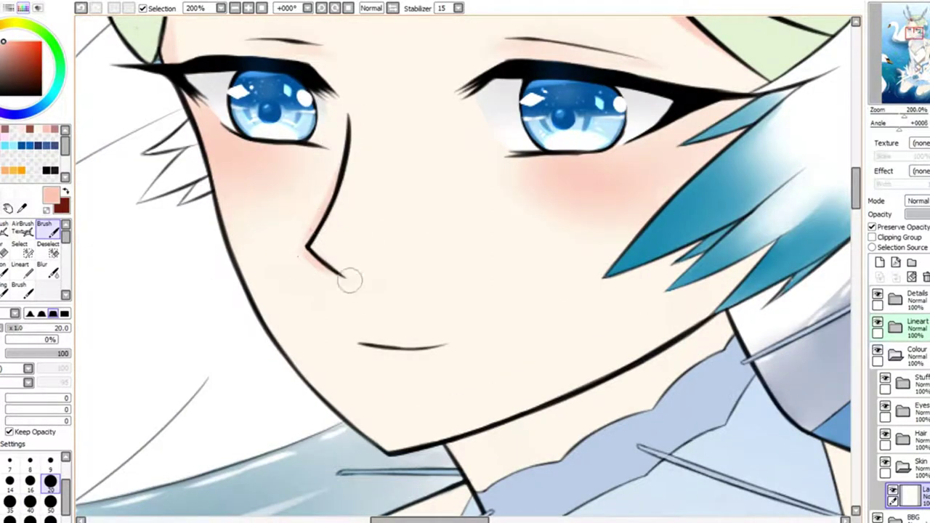
{"action": "key", "text": "ctrl+z"}
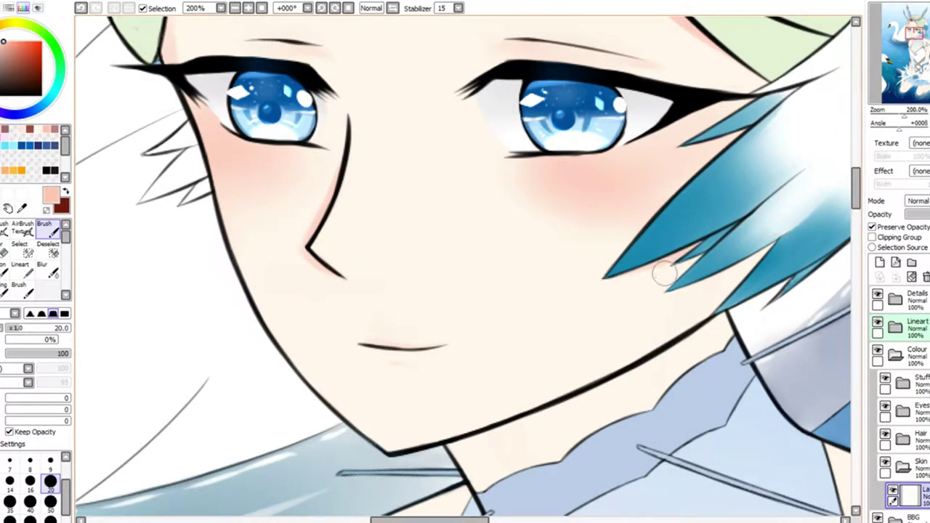
Select the exposed skin of the neck between the jaw and the collar and fill it with peach
{"action": "key", "text": "ctrl+minus"}
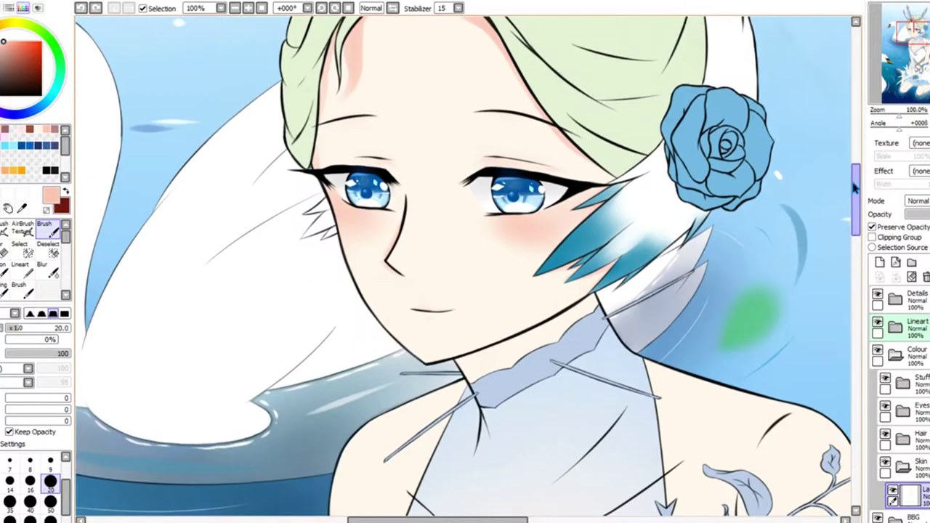
{"action": "scroll", "coordinate": [465, 407], "scroll_direction": "up", "scroll_amount": 4}
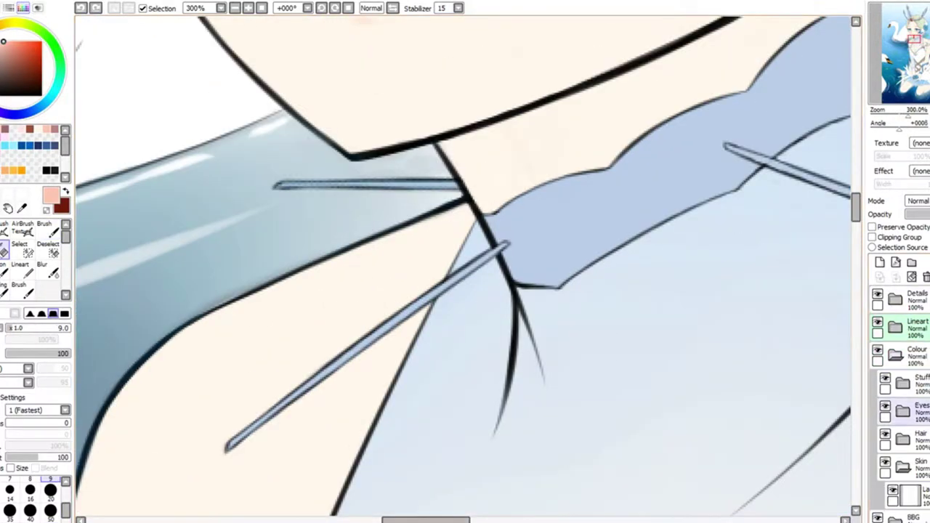
{"action": "key", "text": "ctrl+minus"}
{"action": "left_click", "coordinate": [509, 145]}
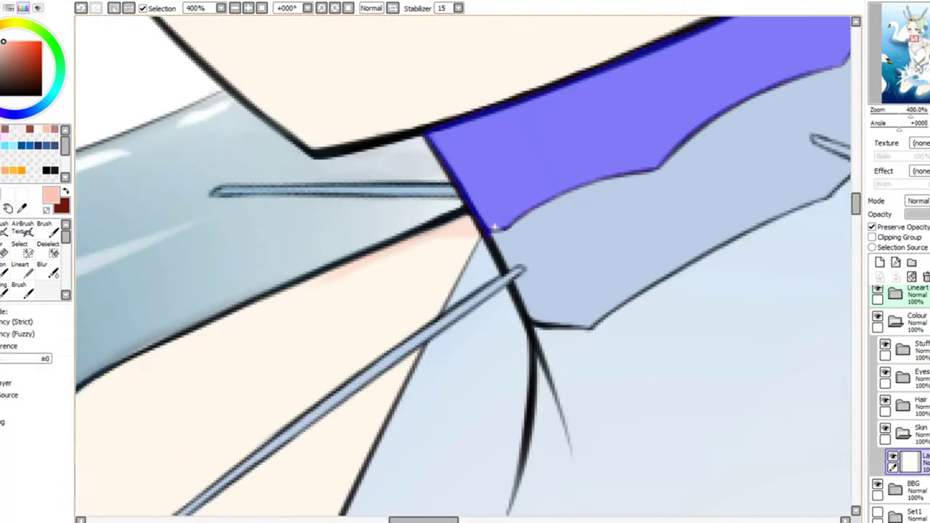
{"action": "left_click", "coordinate": [509, 145]}
{"action": "key", "text": "ctrl+minus"}
{"action": "key", "text": "Home"}
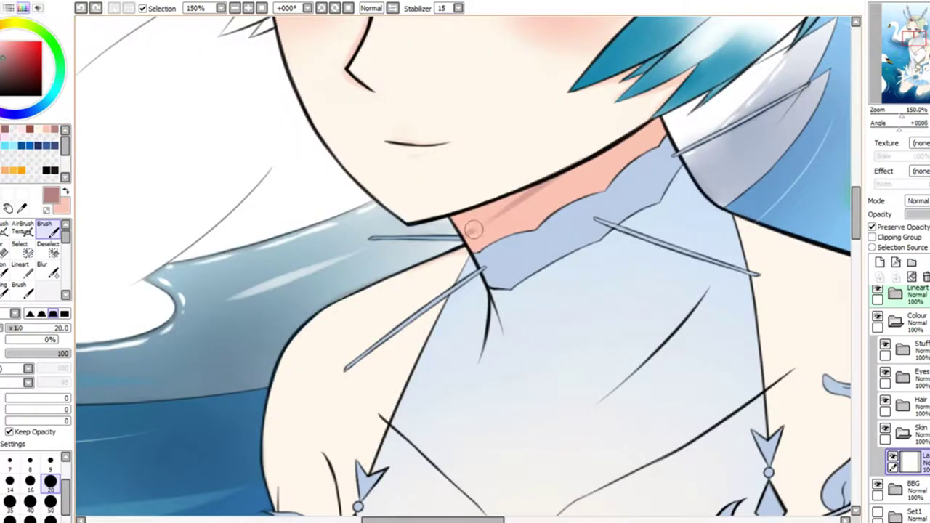
Paint a mauve shadow on the neck beneath the jaw at size 20 and blend its edge into the peach
{"action": "key", "text": "Delete"}
{"action": "key", "text": "Home"}
{"action": "scroll", "coordinate": [550, 62], "scroll_direction": "up", "scroll_amount": 2}
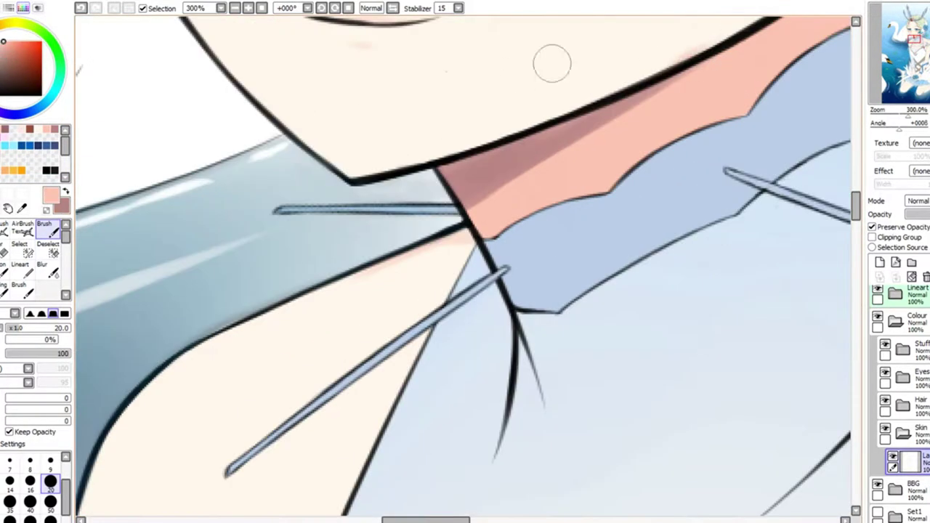
{"action": "left_click_drag", "start_coordinate": [166, 225], "coordinate": [505, 189]}
{"action": "key", "text": "ctrl+minus"}
{"action": "key", "text": "ctrl+plus"}
{"action": "key", "text": "ctrl+plus"}
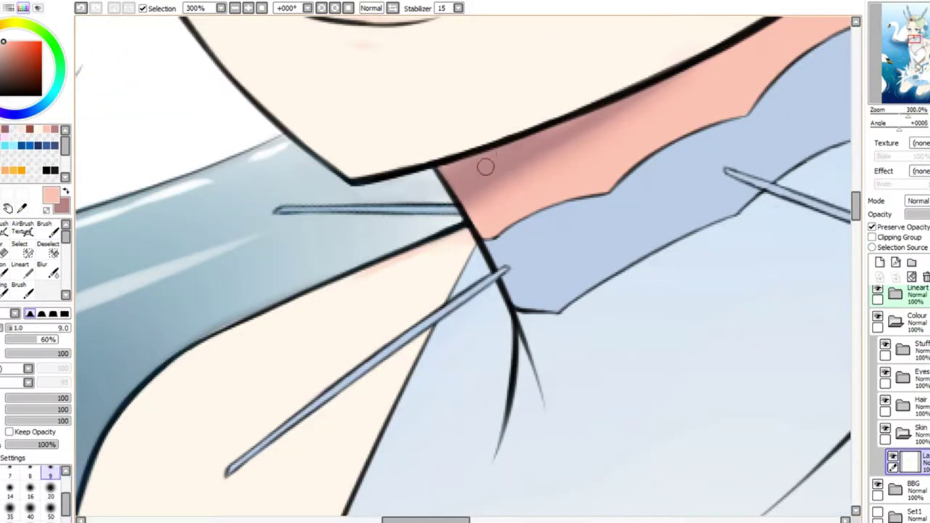
{"action": "key", "text": "b"}
{"action": "left_click_drag", "start_coordinate": [473, 156], "coordinate": [582, 109]}
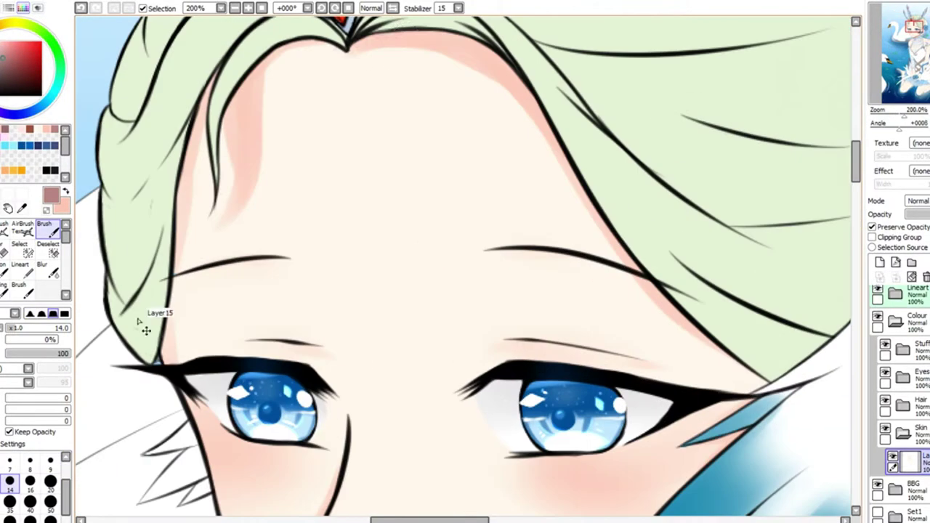
Deepen the hair shadow on the forehead with mauve along the hairline and loose strand, and blend it
{"action": "mouse_move", "coordinate": [250, 83]}
{"action": "left_mouse_down"}
{"action": "mouse_move", "coordinate": [193, 222]}
{"action": "mouse_move", "coordinate": [247, 94]}
{"action": "left_mouse_up"}
{"action": "left_click_drag", "start_coordinate": [218, 205], "coordinate": [245, 91]}
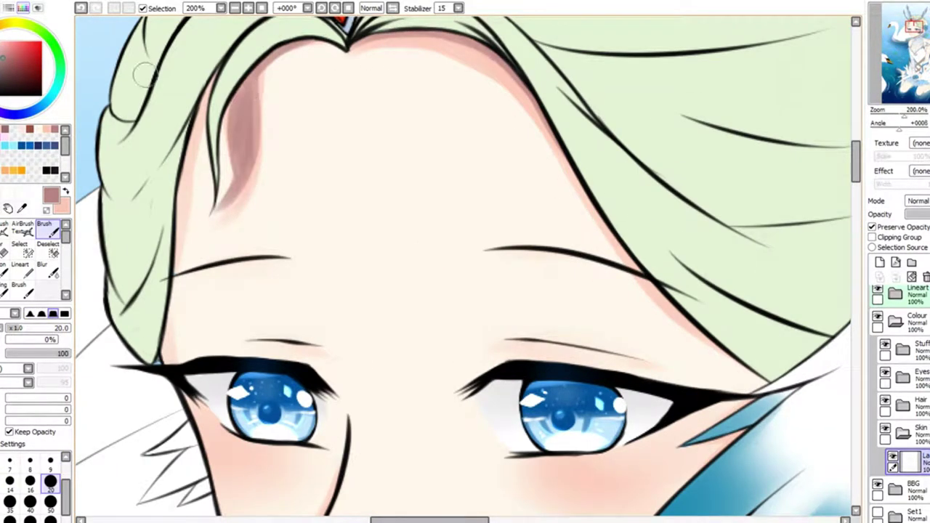
{"action": "scroll", "coordinate": [312, 318], "scroll_direction": "down", "scroll_amount": 5}
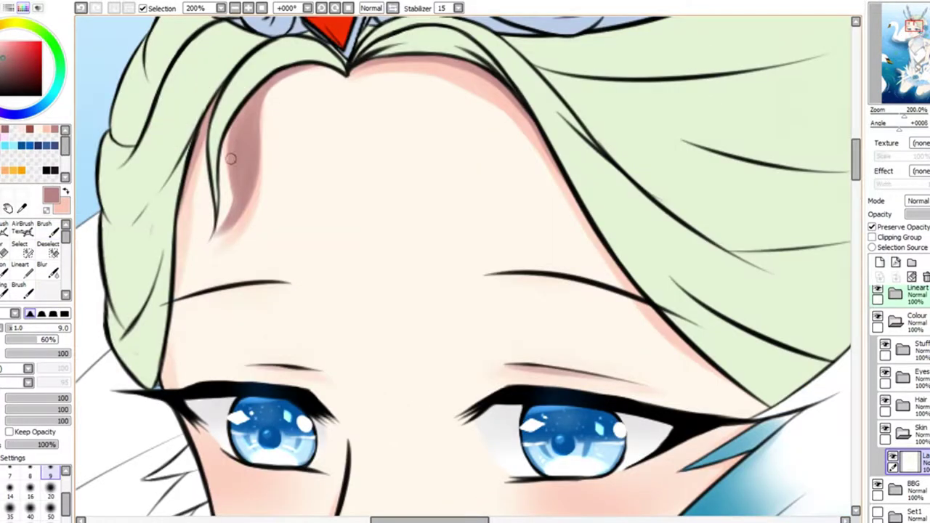
{"action": "mouse_move", "coordinate": [231, 159]}
{"action": "left_mouse_down"}
{"action": "mouse_move", "coordinate": [229, 186]}
{"action": "mouse_move", "coordinate": [249, 128]}
{"action": "left_mouse_up"}
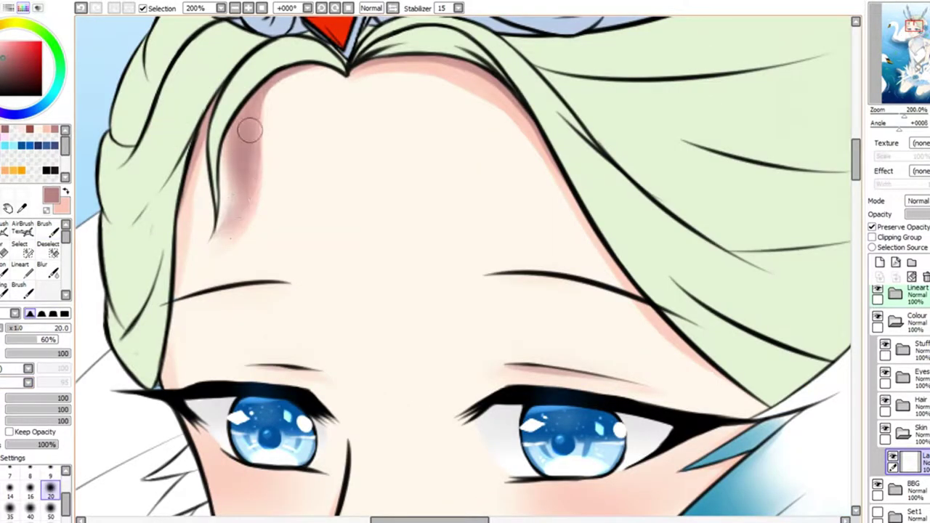
{"action": "key", "text": "b"}
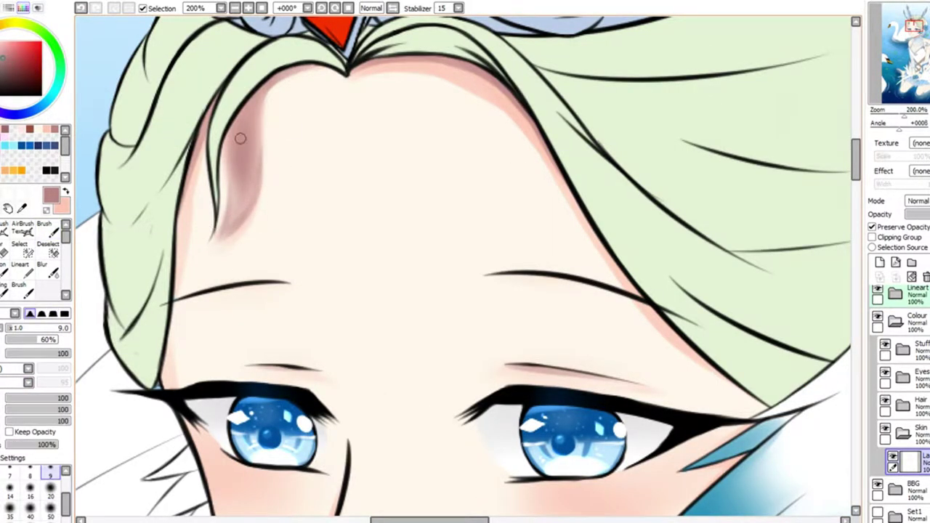
{"action": "left_click", "coordinate": [407, 160], "text": "alt"}
{"action": "mouse_move", "coordinate": [233, 218]}
{"action": "left_mouse_down"}
{"action": "mouse_move", "coordinate": [239, 156]}
{"action": "mouse_move", "coordinate": [243, 191]}
{"action": "mouse_move", "coordinate": [242, 165]}
{"action": "left_mouse_up"}
Shade beneath the nose tip with mauve at size 20
{"action": "key", "text": "x"}
{"action": "key", "text": "x"}
{"action": "scroll", "coordinate": [182, 386], "scroll_direction": "up", "scroll_amount": 2}
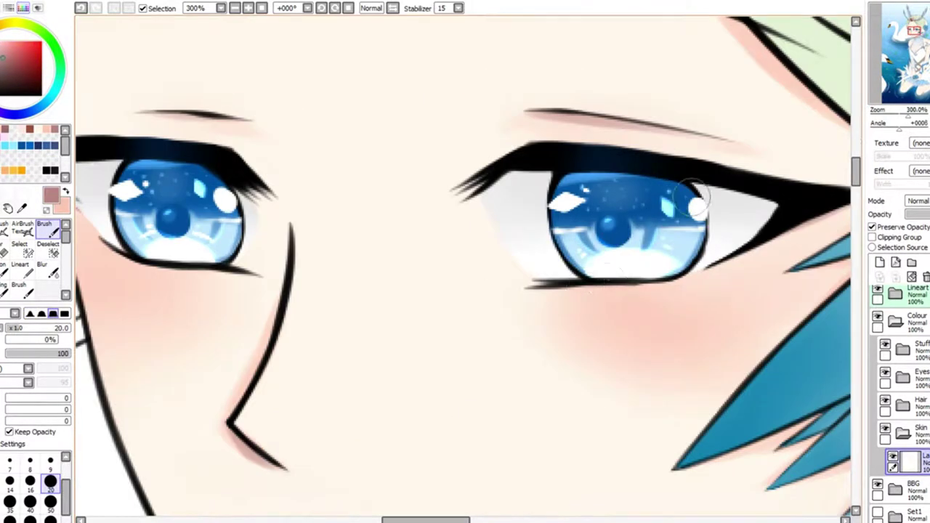
{"action": "scroll", "coordinate": [182, 327], "scroll_direction": "down", "scroll_amount": 2}
{"action": "scroll", "coordinate": [178, 275], "scroll_direction": "up", "scroll_amount": 3}
{"action": "scroll", "coordinate": [108, 253], "scroll_direction": "down", "scroll_amount": 3}
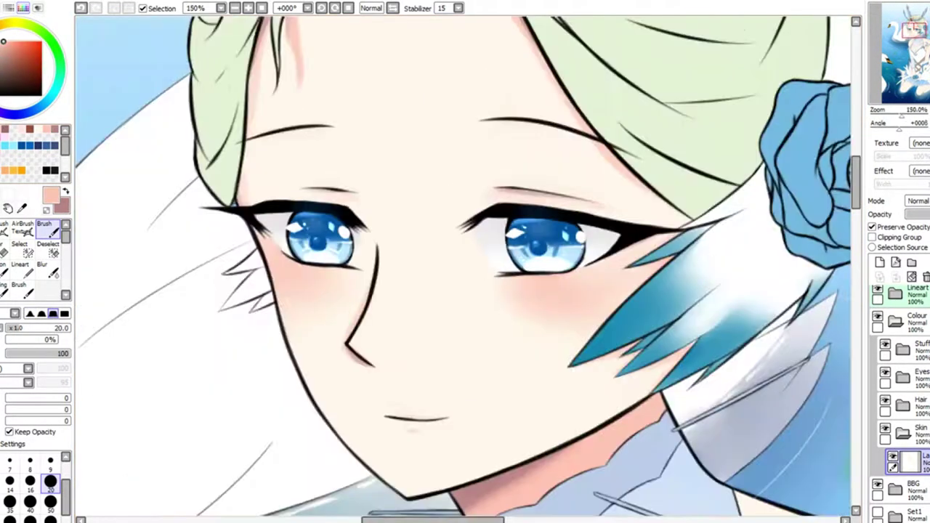
Dot small white highlights on the skin just below both eyes at sizes 4 and 2
{"action": "scroll", "coordinate": [329, 136], "scroll_direction": "up", "scroll_amount": 1}
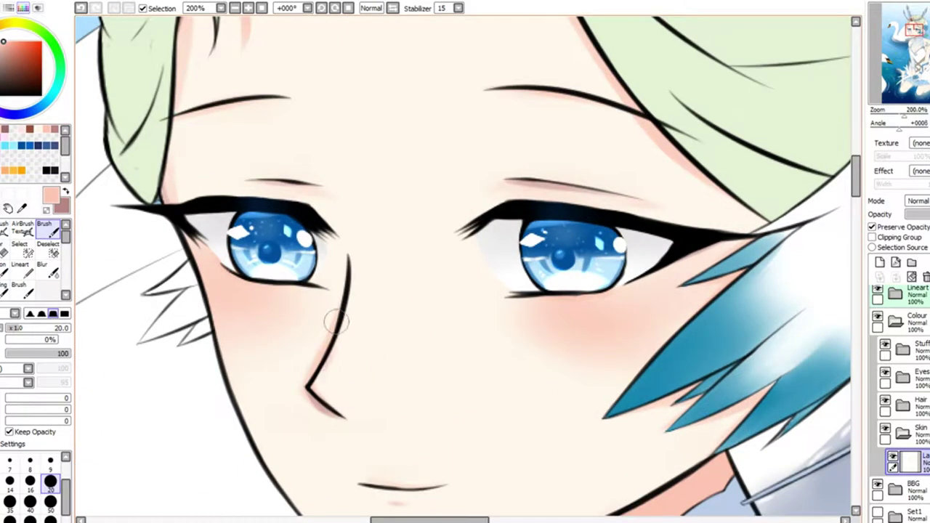
{"action": "key", "text": "e"}
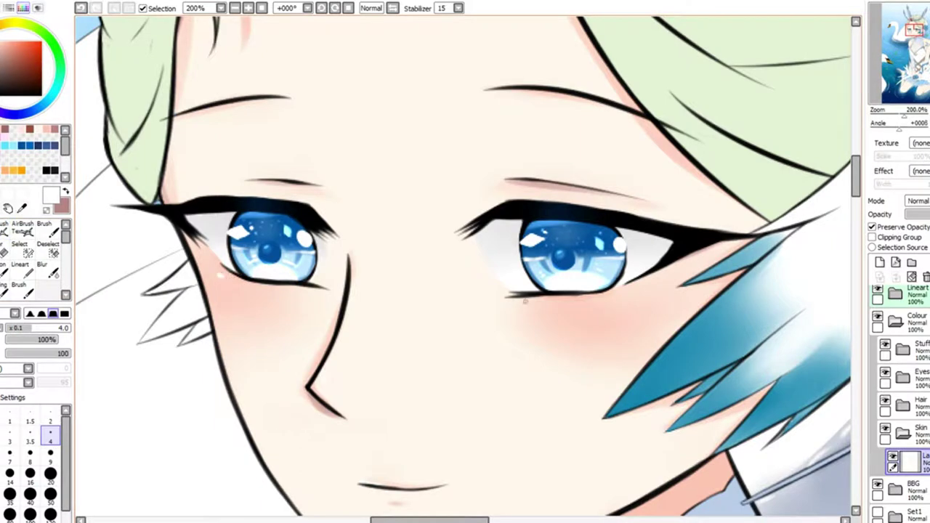
{"action": "left_click", "coordinate": [50, 418]}
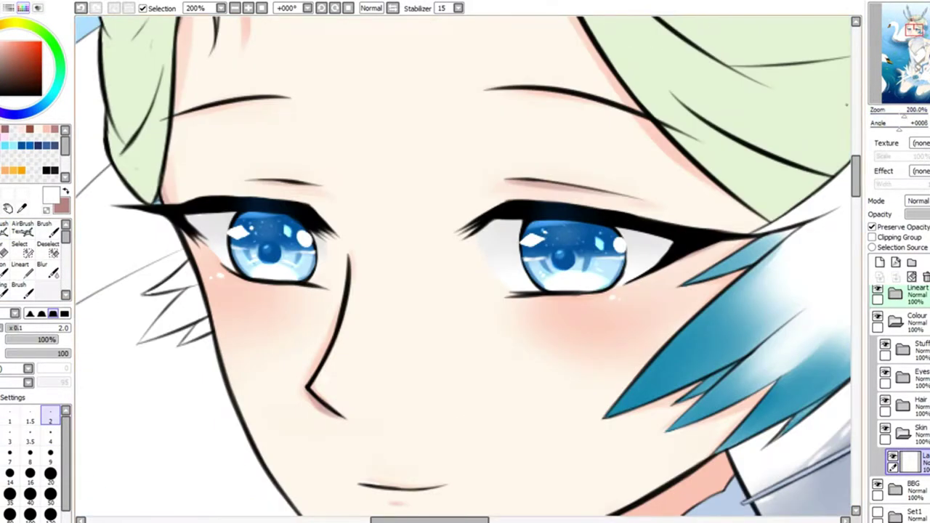
Soften the neck's peach shading toward the collar with a cream airbrush at size 50
{"action": "scroll", "coordinate": [465, 261], "scroll_direction": "down", "scroll_amount": 5}
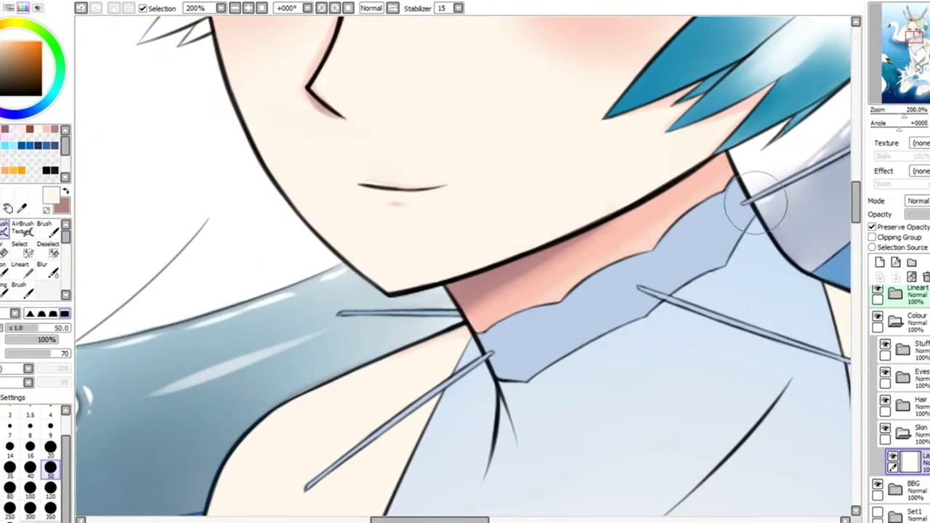
{"action": "key", "text": "ctrl"}
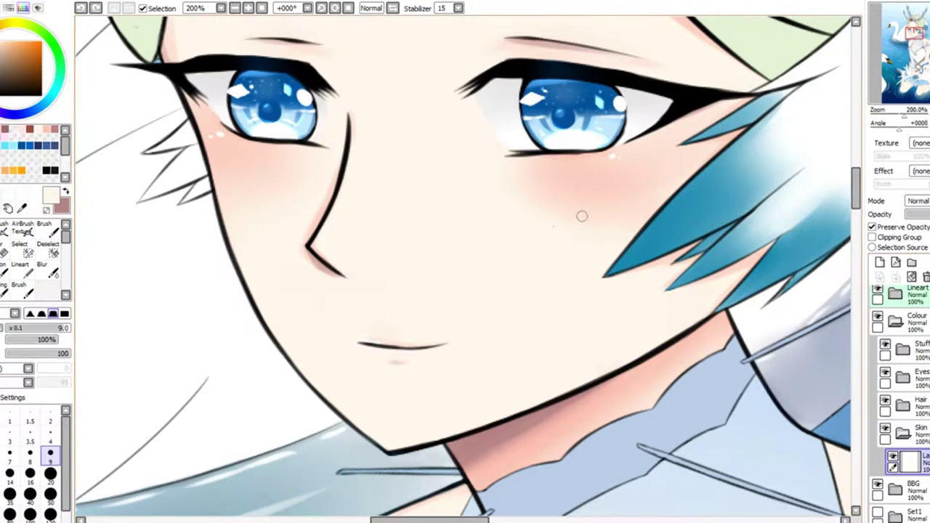
{"action": "key", "text": "b"}
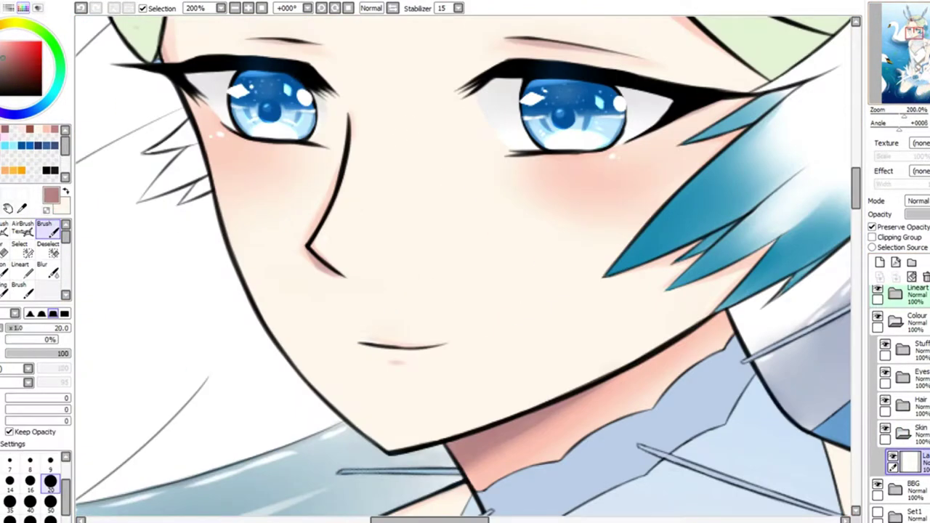
Paint peach shading along the jawline with the canvas rotated to -45° and blend it at size 20
{"action": "left_click", "coordinate": [364, 441], "text": "alt"}
{"action": "key", "text": "Delete"}
{"action": "key", "text": "Delete"}
{"action": "key", "text": "Delete"}
{"action": "key", "text": "b"}
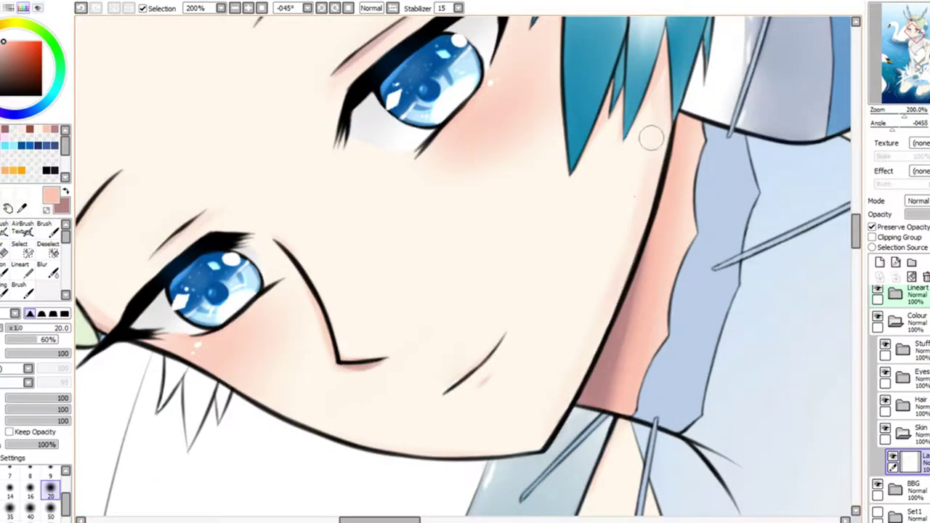
{"action": "key", "text": "Home"}
Add tiny white highlights to the nose tip and the upper and lower lips at size 2
{"action": "scroll", "coordinate": [278, 307], "scroll_direction": "up", "scroll_amount": 2}
{"action": "key", "text": "e"}
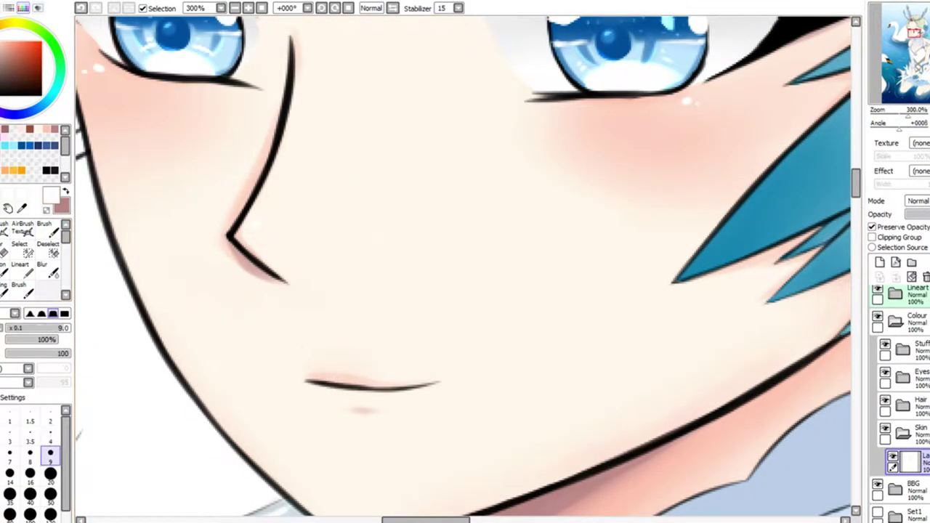
{"action": "key", "text": "["}
{"action": "key", "text": "["}
{"action": "key", "text": "["}
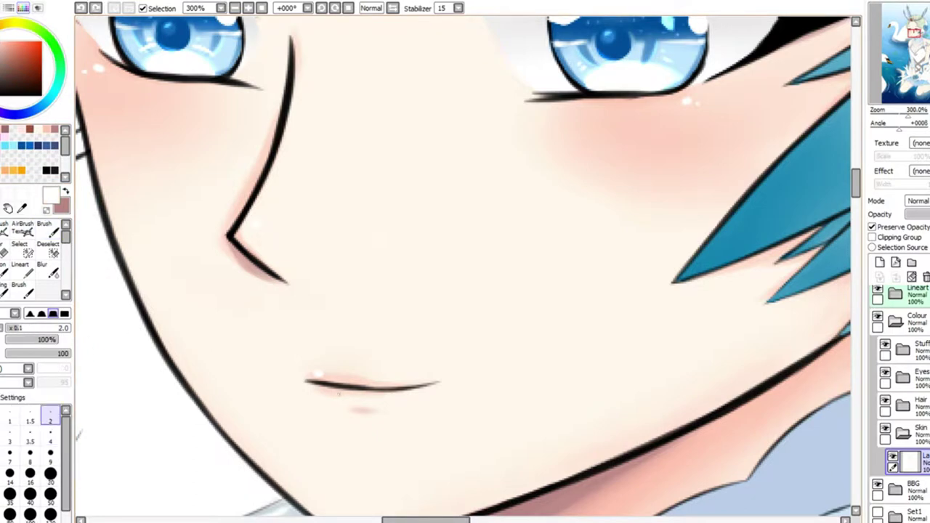
{"action": "scroll", "coordinate": [283, 434], "scroll_direction": "down", "scroll_amount": 4}
{"action": "scroll", "coordinate": [283, 435], "scroll_direction": "up", "scroll_amount": 5}
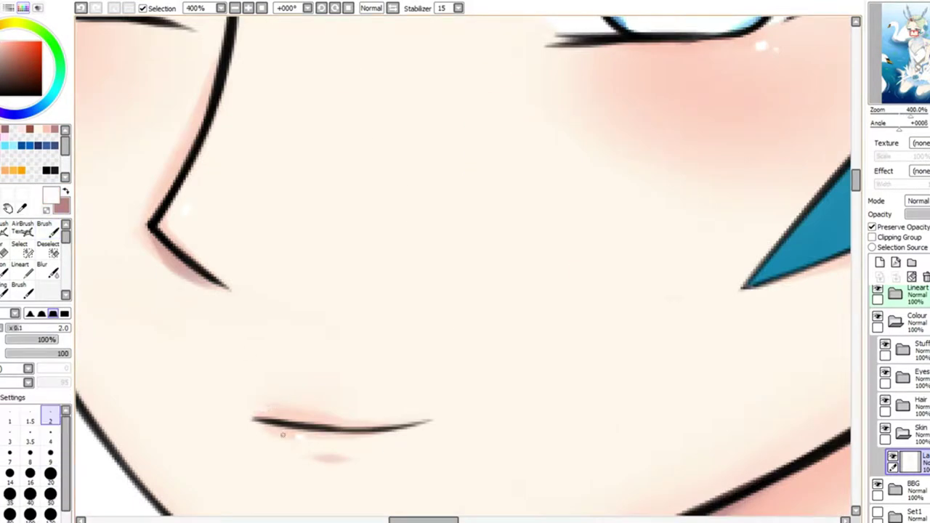
{"action": "scroll", "coordinate": [463, 266], "scroll_direction": "down", "scroll_amount": 2}
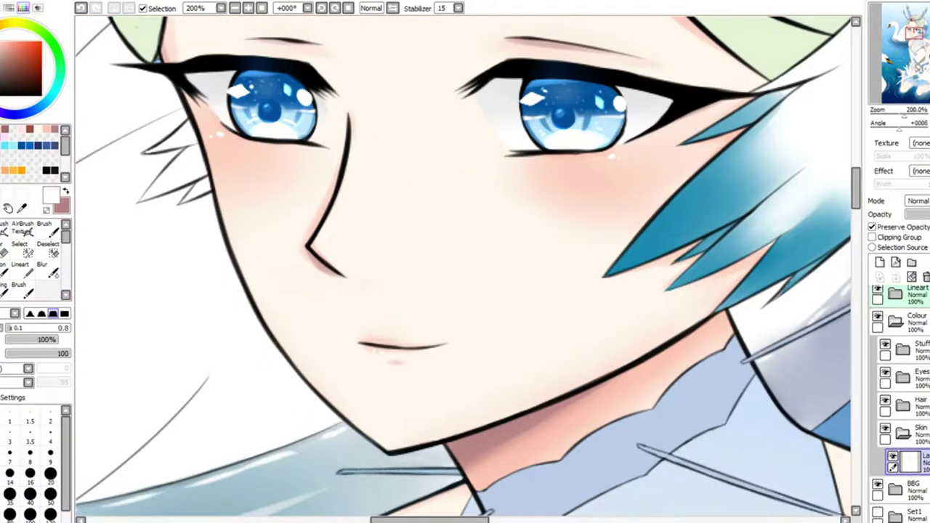
{"action": "key", "text": "]"}
{"action": "key", "text": "]"}
{"action": "key", "text": "End"}
{"action": "key", "text": "Home"}
{"action": "scroll", "coordinate": [463, 266], "scroll_direction": "down", "scroll_amount": 1}
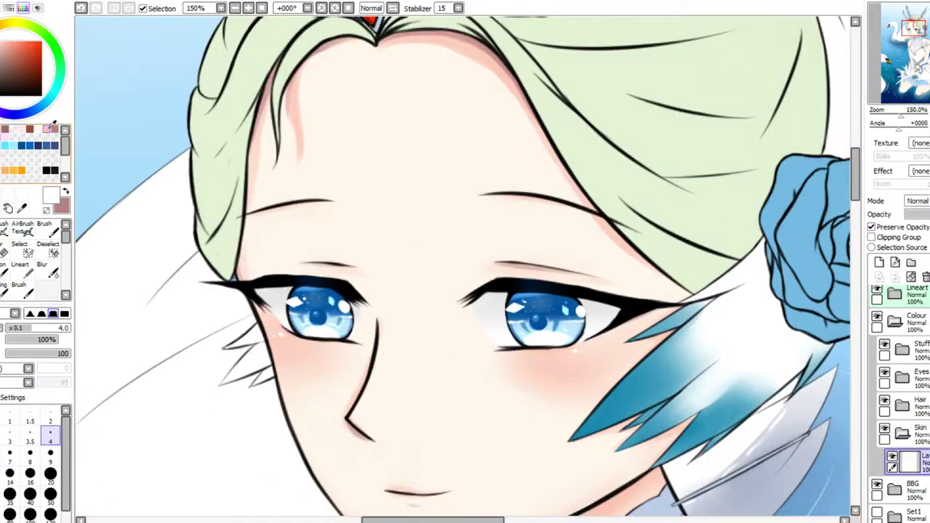
Select a layer in the Details folder and set up a cream airbrush at size 350 over the face
{"action": "scroll", "coordinate": [487, 220], "scroll_direction": "down", "scroll_amount": 1}
{"action": "scroll", "coordinate": [488, 220], "scroll_direction": "up", "scroll_amount": 2}
{"action": "key", "text": "b"}
{"action": "scroll", "coordinate": [488, 221], "scroll_direction": "down", "scroll_amount": 2}
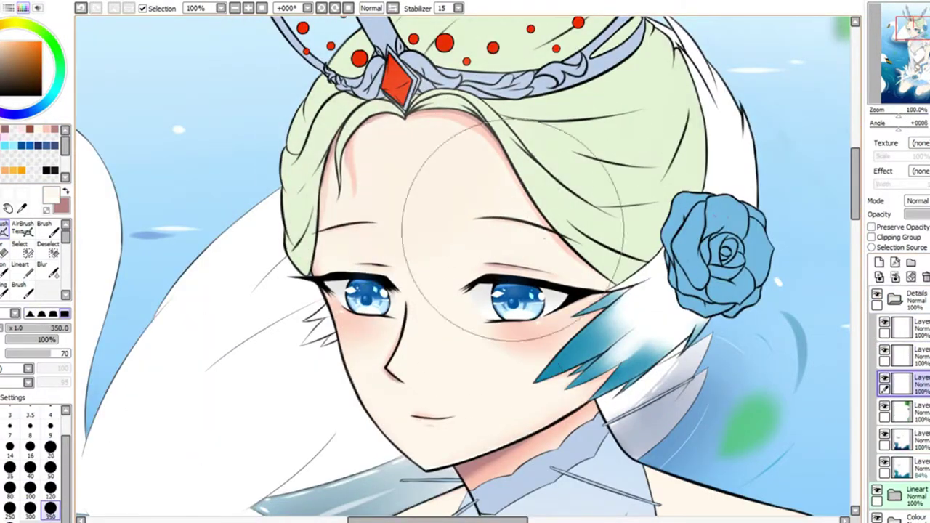
{"action": "scroll", "coordinate": [511, 229], "scroll_direction": "down", "scroll_amount": 2}
{"action": "scroll", "coordinate": [511, 229], "scroll_direction": "up", "scroll_amount": 2}
Paint light peach shadows along the collarbones, neck lines and collar pins at size 20 on the Skin folder's layer
{"action": "key", "text": "["}
{"action": "key", "text": "["}
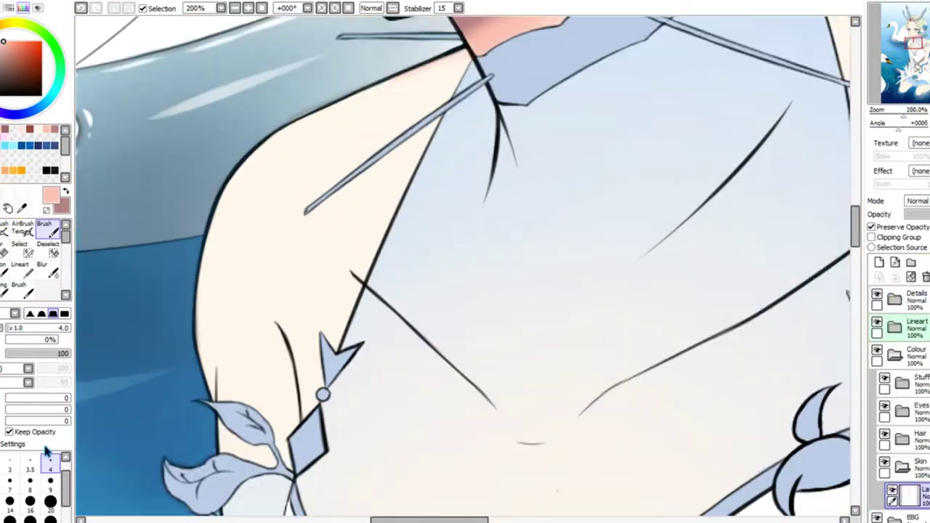
{"action": "left_click", "coordinate": [50, 500]}
{"action": "scroll", "coordinate": [358, 117], "scroll_direction": "right", "scroll_amount": 3}
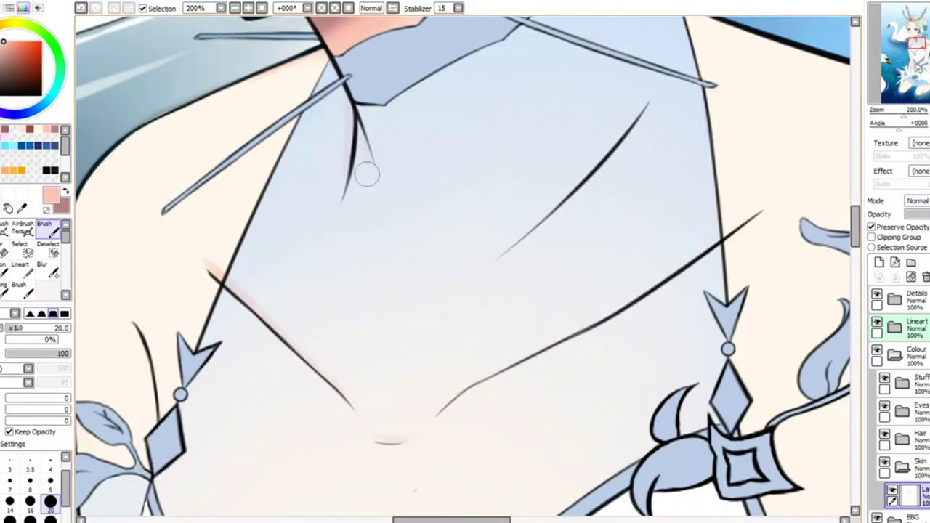
{"action": "left_click_drag", "start_coordinate": [436, 124], "coordinate": [266, 232]}
{"action": "key", "text": "Home"}
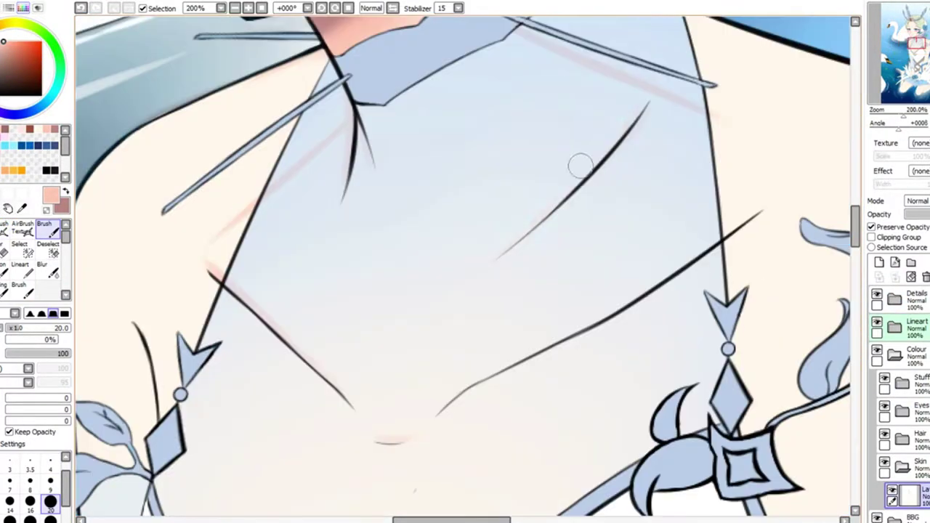
Paint a peach shadow along the cleavage line above the neckline trim at size 20 and blend it softly
{"action": "scroll", "coordinate": [428, 292], "scroll_direction": "down", "scroll_amount": 4}
{"action": "key", "text": "ctrl+plus"}
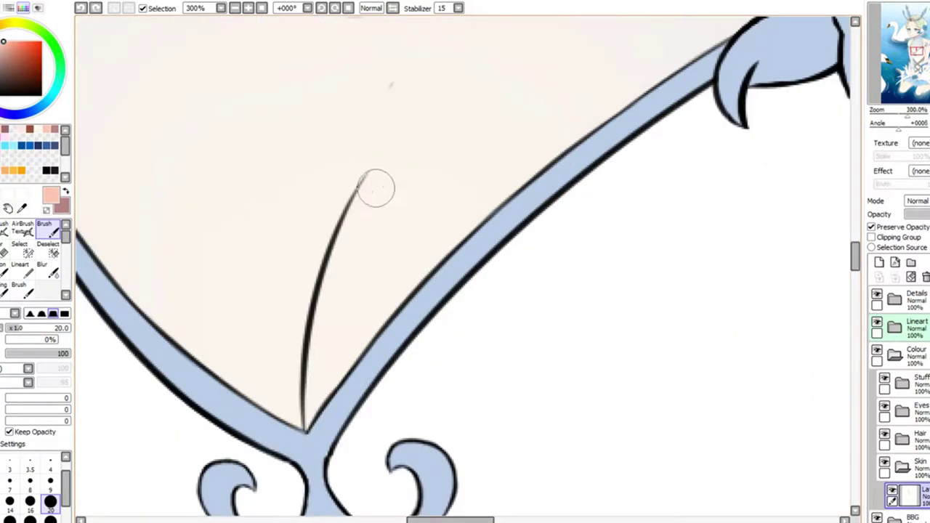
{"action": "mouse_move", "coordinate": [376, 146]}
{"action": "left_mouse_down"}
{"action": "mouse_move", "coordinate": [312, 407]}
{"action": "mouse_move", "coordinate": [320, 335]}
{"action": "mouse_move", "coordinate": [305, 422]}
{"action": "left_mouse_up"}
{"action": "key", "text": "b"}
{"action": "key", "text": "x"}
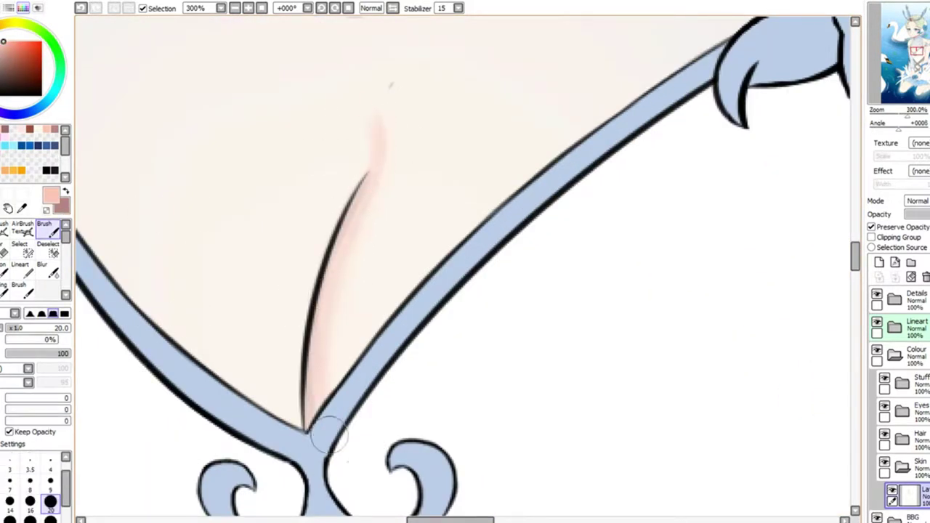
{"action": "key", "text": "v"}
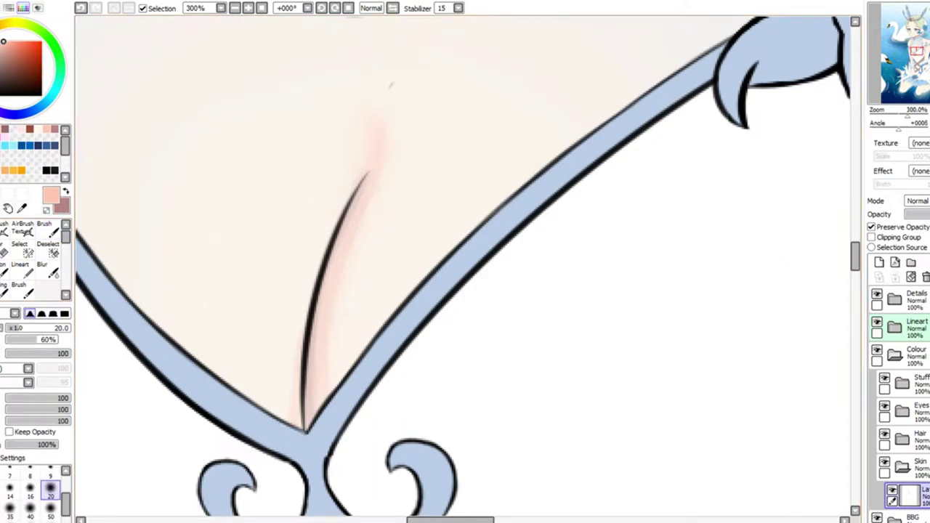
{"action": "key", "text": "ctrl+minus"}
{"action": "key", "text": "ctrl+minus"}
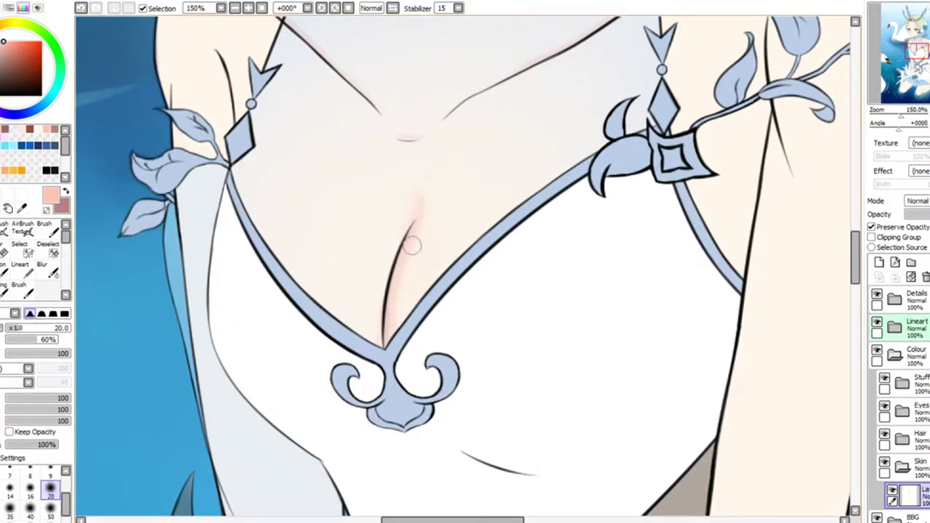
Deepen the collarbone and cleavage shadows with mauve at size 20, and add tiny white highlights to the chest at size 4
{"action": "key", "text": "b"}
{"action": "scroll", "coordinate": [255, 103], "scroll_direction": "up", "scroll_amount": 5}
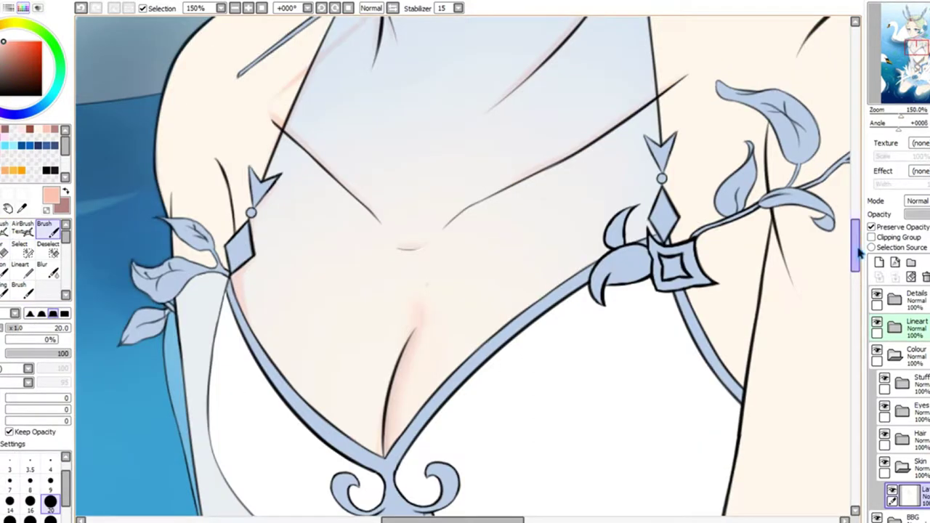
{"action": "key", "text": "x"}
{"action": "scroll", "coordinate": [329, 250], "scroll_direction": "down", "scroll_amount": 1}
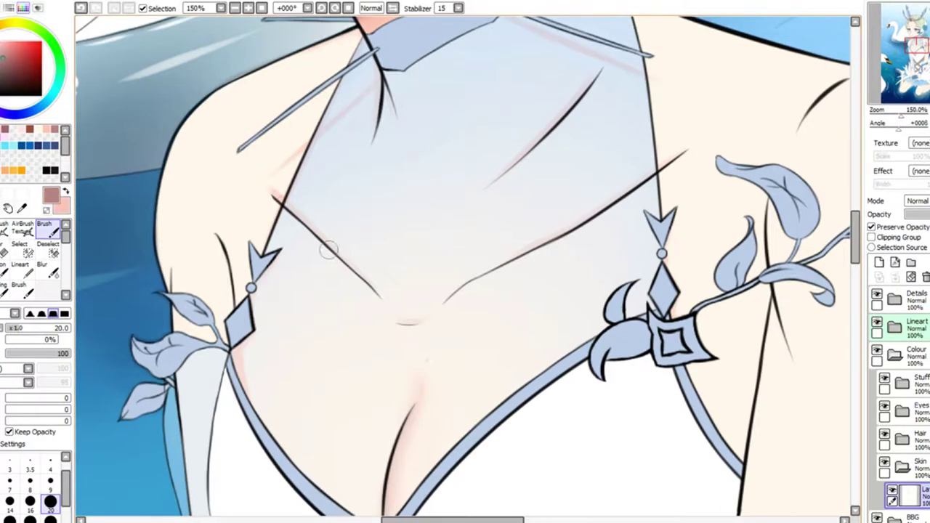
{"action": "scroll", "coordinate": [421, 394], "scroll_direction": "down", "scroll_amount": 4}
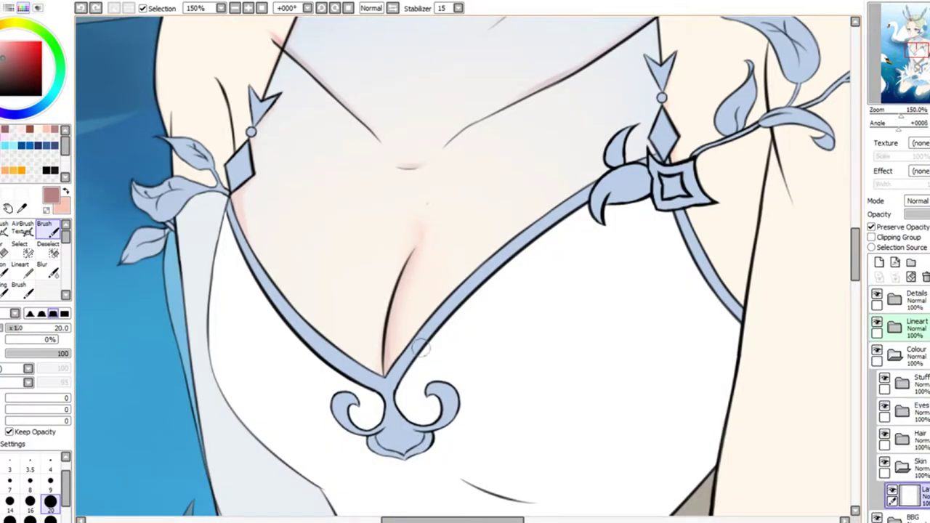
{"action": "scroll", "coordinate": [234, 209], "scroll_direction": "down", "scroll_amount": 6}
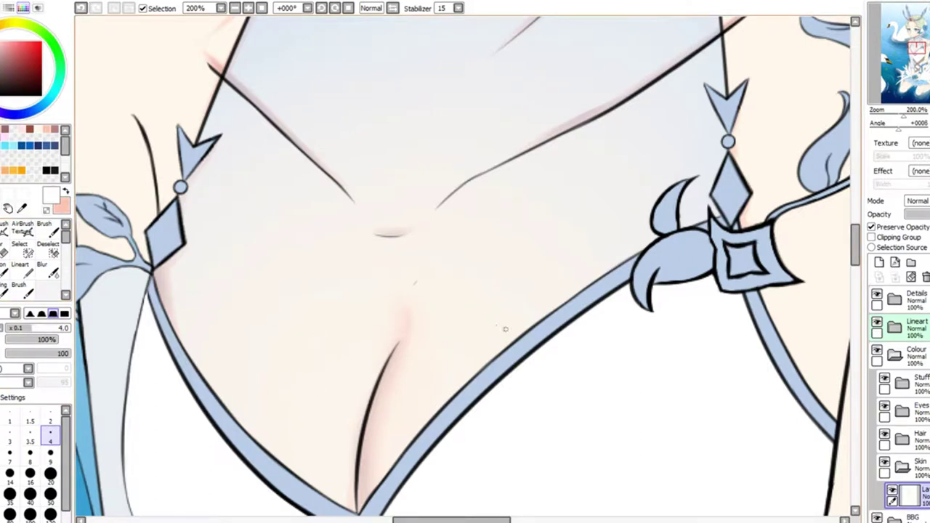
{"action": "key", "text": "ctrl"}
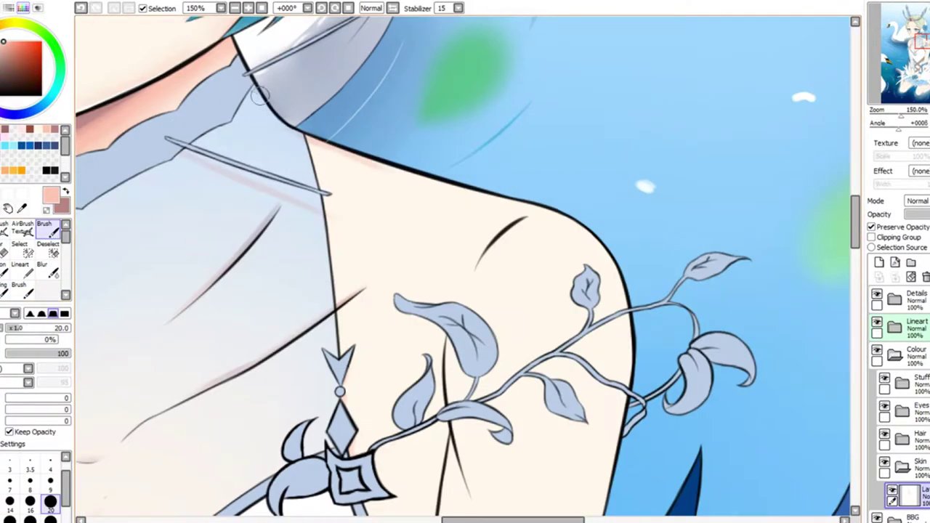
Paint peach shadows under the vine leaves and at the underarm at size 20, and add white highlights at the arm crease at size 9
{"action": "scroll", "coordinate": [614, 327], "scroll_direction": "down", "scroll_amount": 3}
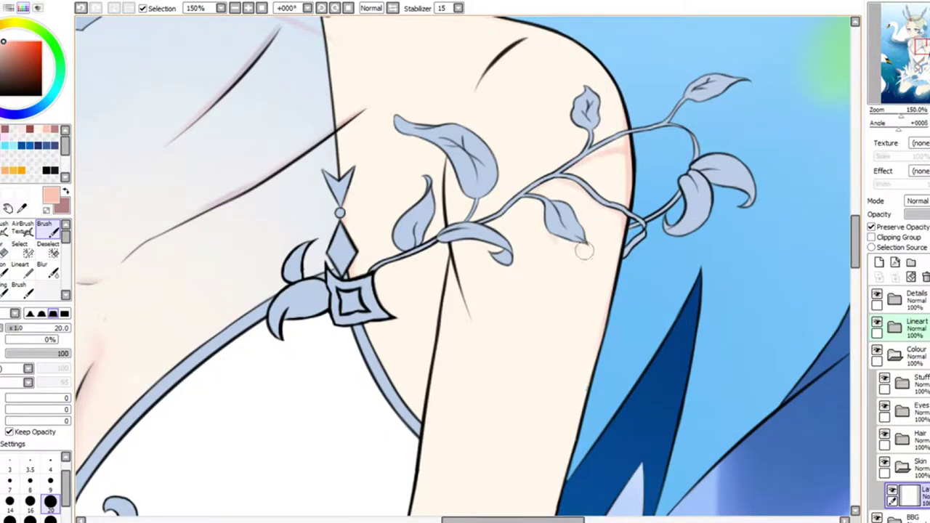
{"action": "key", "text": "ctrl+plus"}
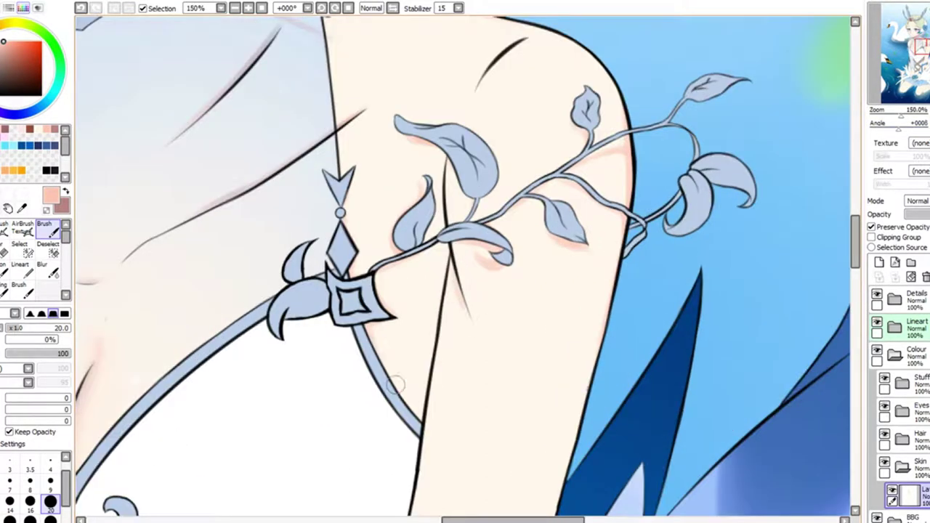
{"action": "key", "text": "e"}
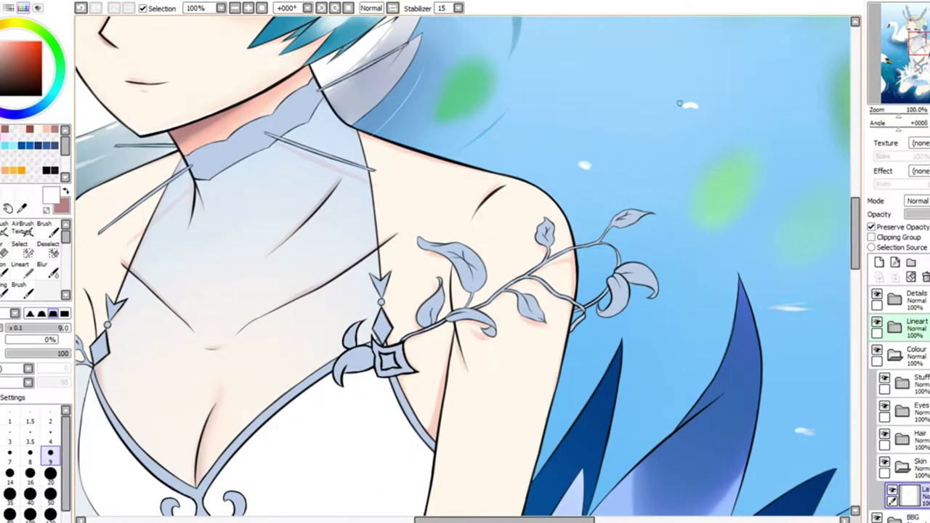
{"action": "scroll", "coordinate": [468, 285], "scroll_direction": "down", "scroll_amount": 4}
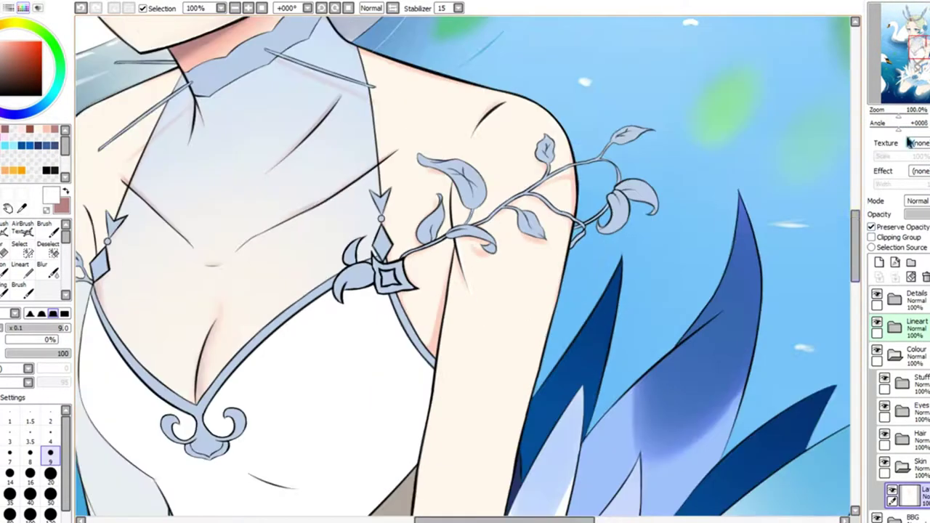
Paint peach shadows along the edges of the bare arm and its elbow crease at size 20 and blend them
{"action": "scroll", "coordinate": [392, 427], "scroll_direction": "up", "scroll_amount": 3}
{"action": "key", "text": "b"}
{"action": "left_click", "coordinate": [393, 427], "text": "alt"}
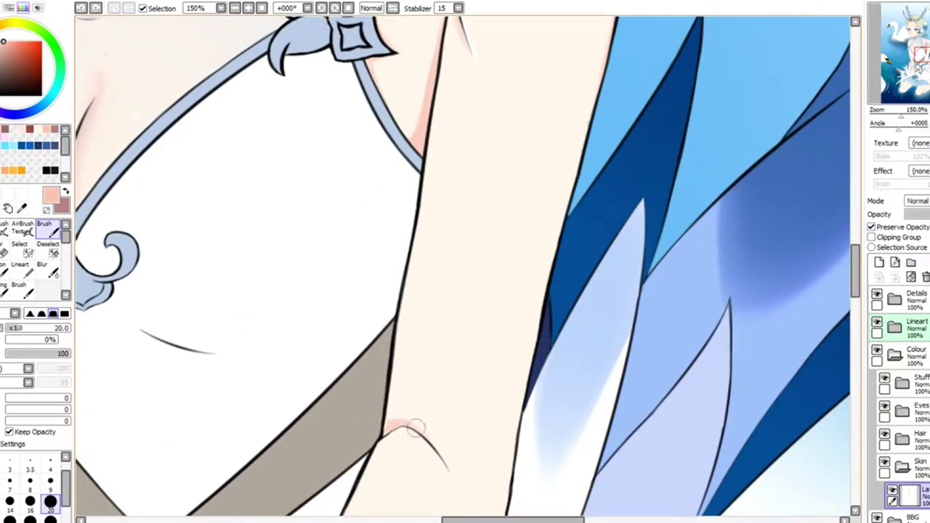
{"action": "scroll", "coordinate": [523, 234], "scroll_direction": "down", "scroll_amount": 3}
{"action": "scroll", "coordinate": [523, 235], "scroll_direction": "up", "scroll_amount": 3}
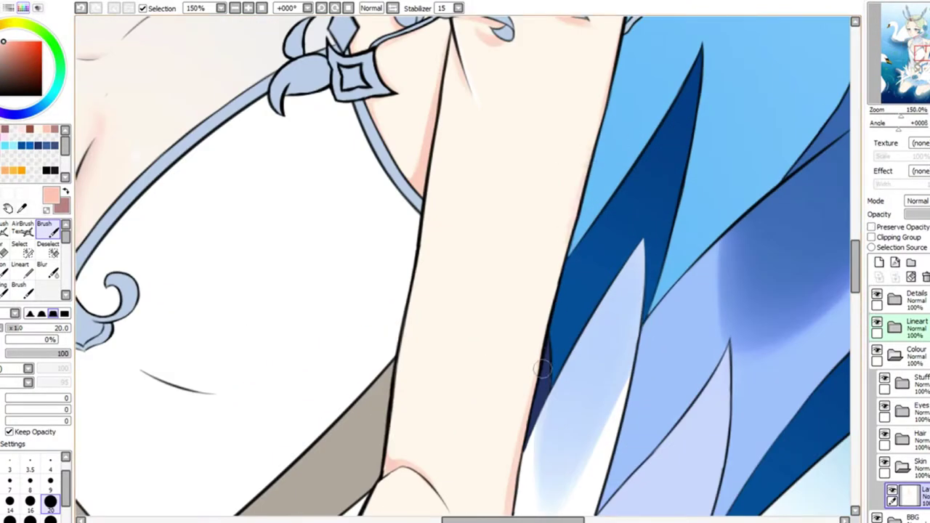
{"action": "scroll", "coordinate": [535, 392], "scroll_direction": "down", "scroll_amount": 2}
{"action": "scroll", "coordinate": [477, 463], "scroll_direction": "up", "scroll_amount": 1}
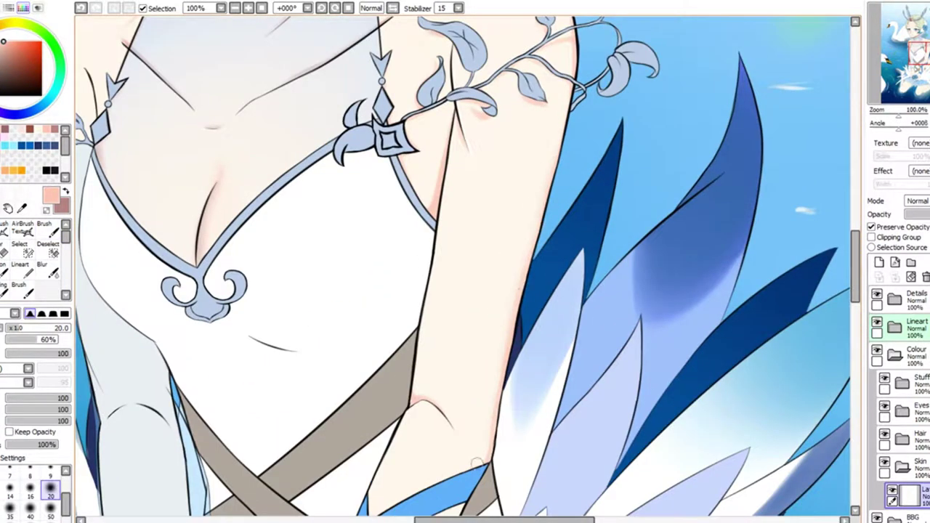
{"action": "scroll", "coordinate": [861, 93], "scroll_direction": "up", "scroll_amount": 2}
{"action": "scroll", "coordinate": [861, 94], "scroll_direction": "down", "scroll_amount": 2}
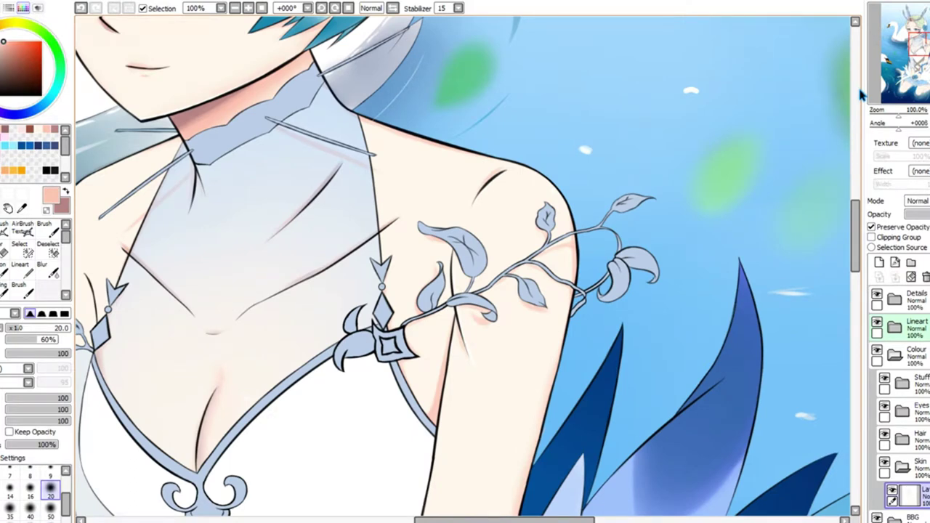
Paint peach shadows on the sleeved arm's shoulder, armpit crease and skin around the leaf armlet at sizes 50 and 20, and blend them
{"action": "scroll", "coordinate": [861, 93], "scroll_direction": "down", "scroll_amount": 2}
{"action": "key", "text": "b"}
{"action": "scroll", "coordinate": [231, 311], "scroll_direction": "up", "scroll_amount": 3}
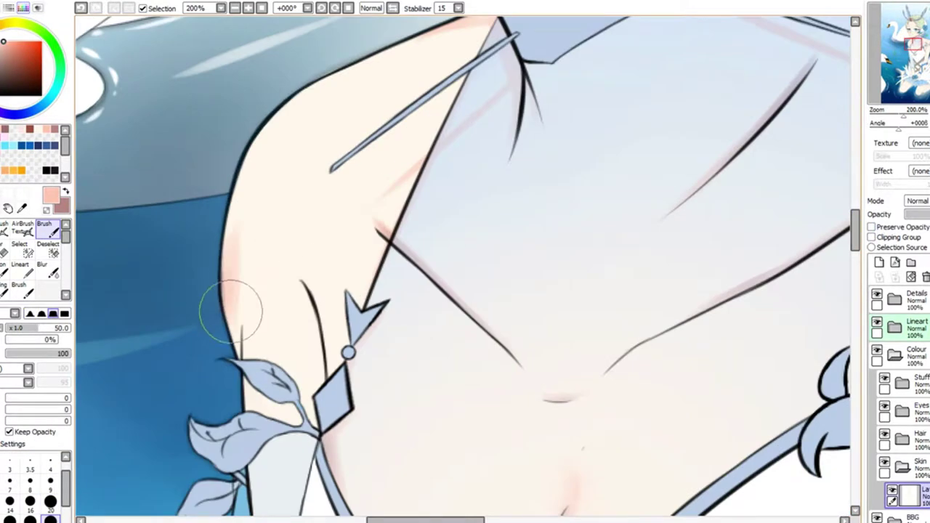
{"action": "scroll", "coordinate": [276, 454], "scroll_direction": "up", "scroll_amount": 1}
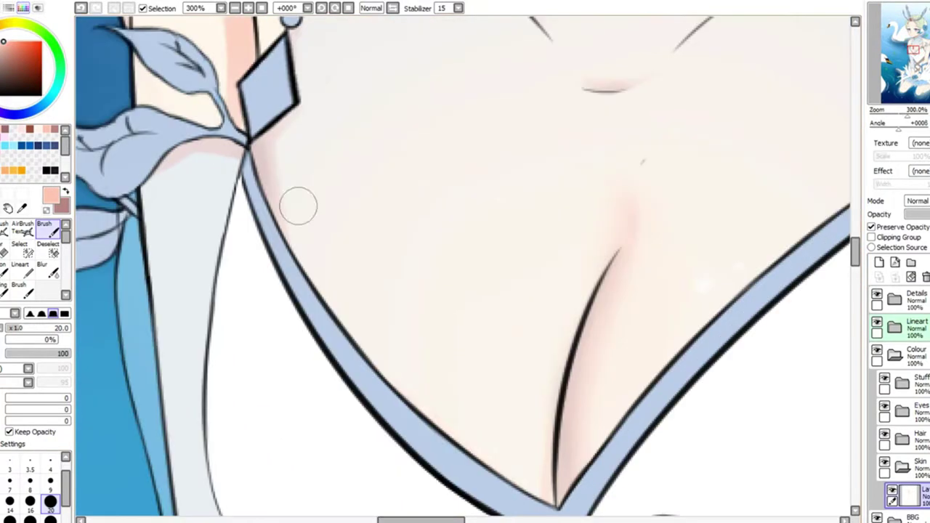
{"action": "scroll", "coordinate": [298, 206], "scroll_direction": "down", "scroll_amount": 1}
{"action": "scroll", "coordinate": [264, 167], "scroll_direction": "down", "scroll_amount": 2}
{"action": "scroll", "coordinate": [264, 167], "scroll_direction": "up", "scroll_amount": 1}
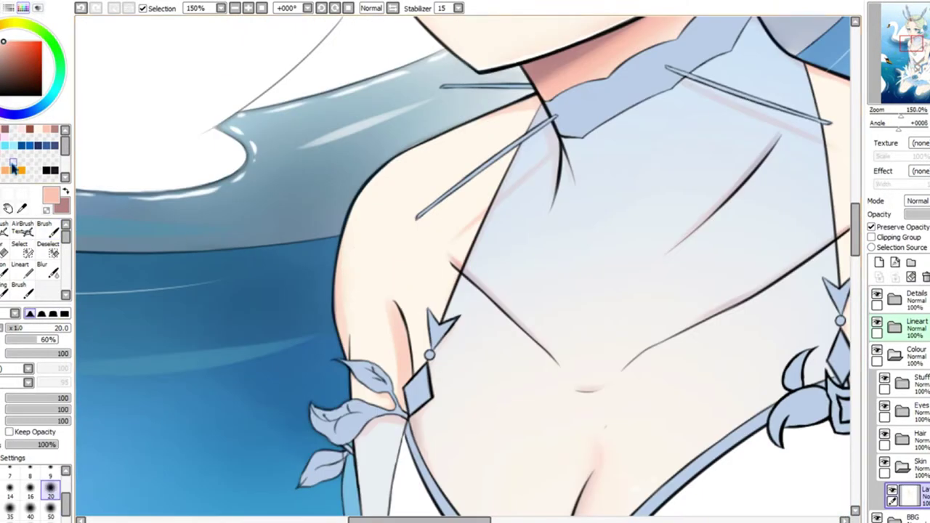
Add mauve shadows at size 20 around the armlet, in the bare arm's underarm and beneath the vine leaves, and blend them at size 9
{"action": "key", "text": "b"}
{"action": "key", "text": "x"}
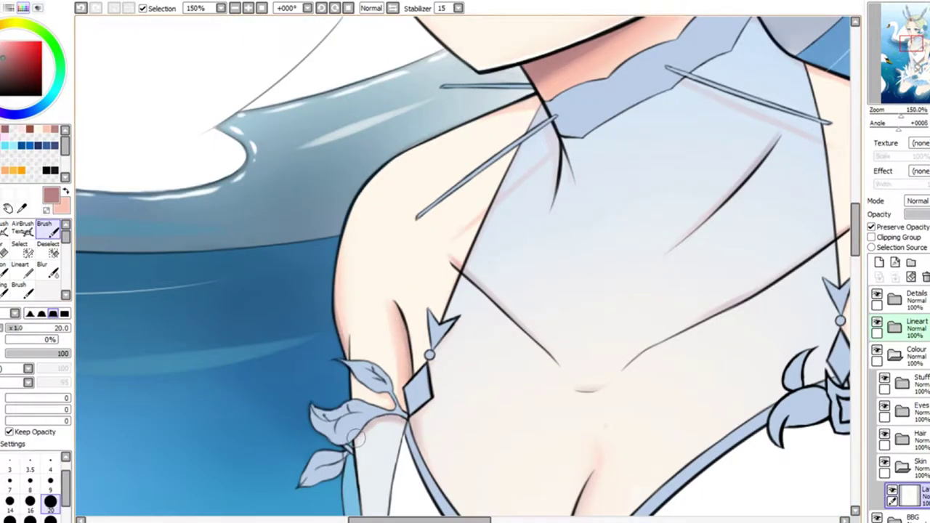
{"action": "scroll", "coordinate": [462, 320], "scroll_direction": "down", "scroll_amount": 1}
{"action": "scroll", "coordinate": [461, 320], "scroll_direction": "up", "scroll_amount": 3}
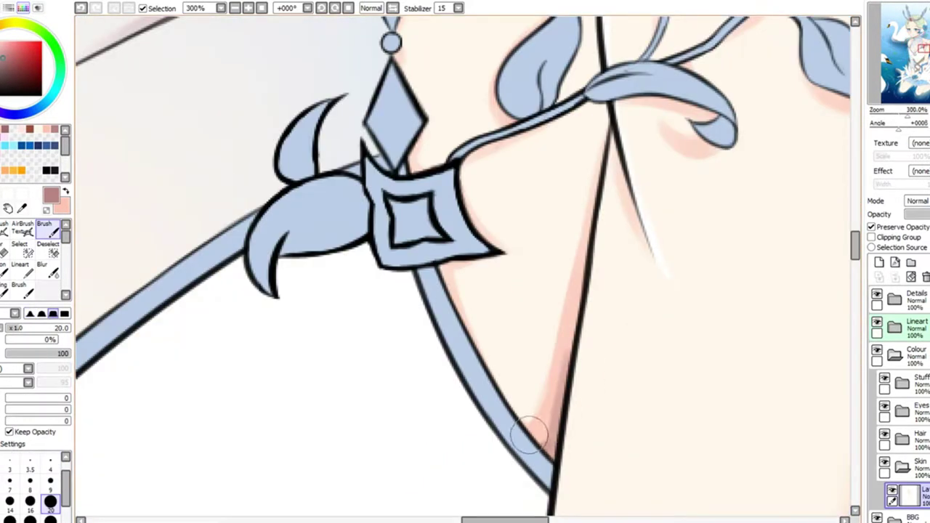
{"action": "scroll", "coordinate": [400, 306], "scroll_direction": "up", "scroll_amount": 3}
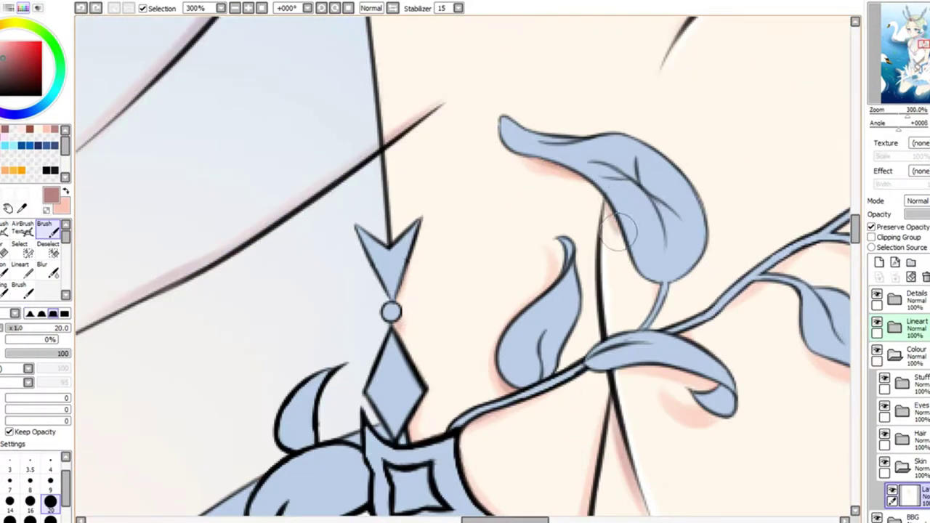
{"action": "scroll", "coordinate": [514, 502], "scroll_direction": "right", "scroll_amount": 3}
{"action": "key", "text": "e"}
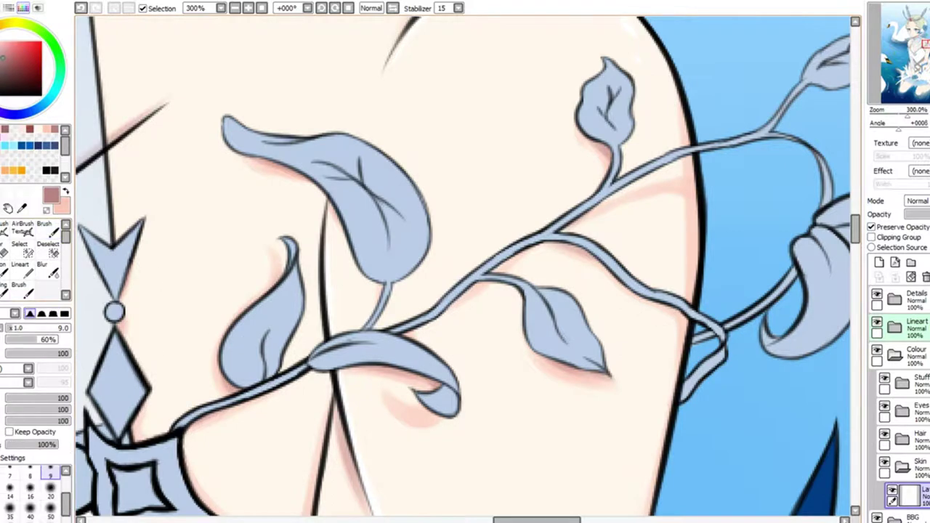
Paint mauve shadows beside the square brooch and where the shoulder meets the neck, blending them softly at size 9
{"action": "scroll", "coordinate": [345, 363], "scroll_direction": "down", "scroll_amount": 3}
{"action": "scroll", "coordinate": [345, 364], "scroll_direction": "left", "scroll_amount": 3}
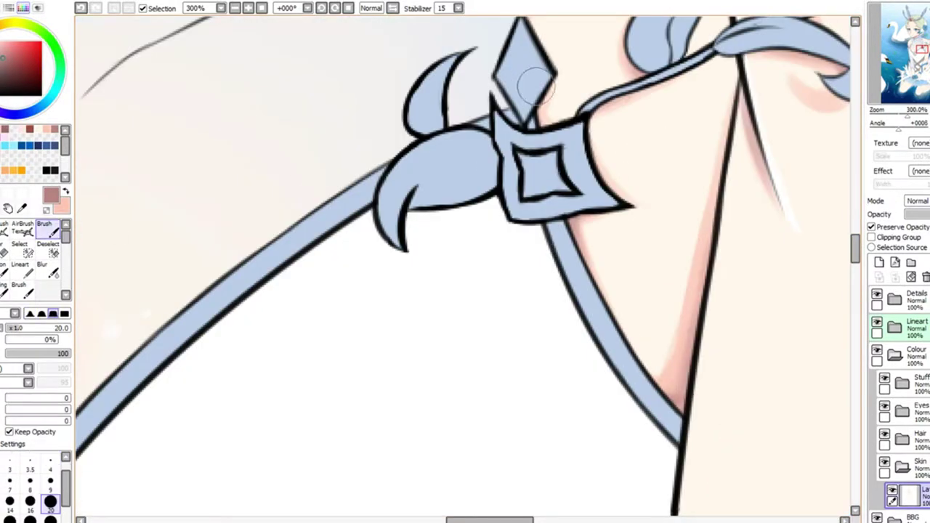
{"action": "scroll", "coordinate": [858, 221], "scroll_direction": "down", "scroll_amount": 2}
{"action": "scroll", "coordinate": [858, 222], "scroll_direction": "up", "scroll_amount": 2}
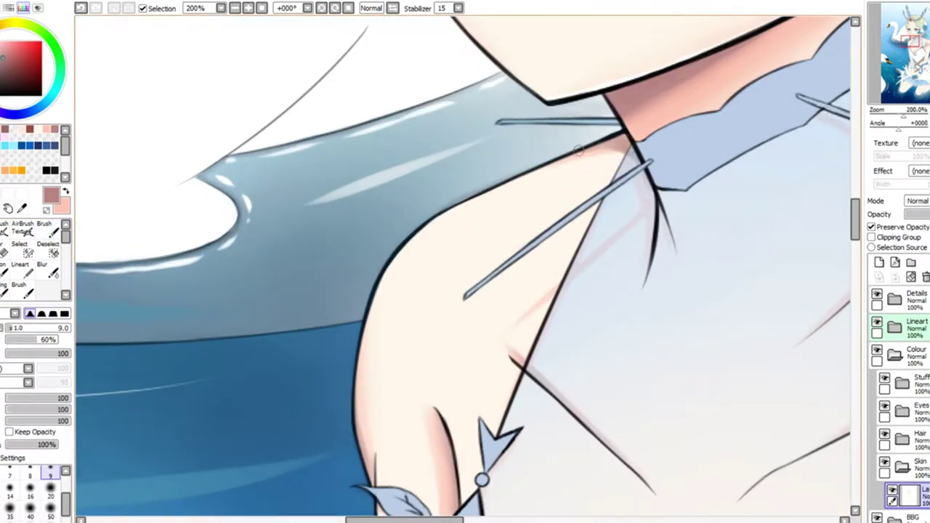
{"action": "key", "text": "b"}
{"action": "scroll", "coordinate": [807, 84], "scroll_direction": "down", "scroll_amount": 1}
{"action": "scroll", "coordinate": [604, 249], "scroll_direction": "down", "scroll_amount": 1}
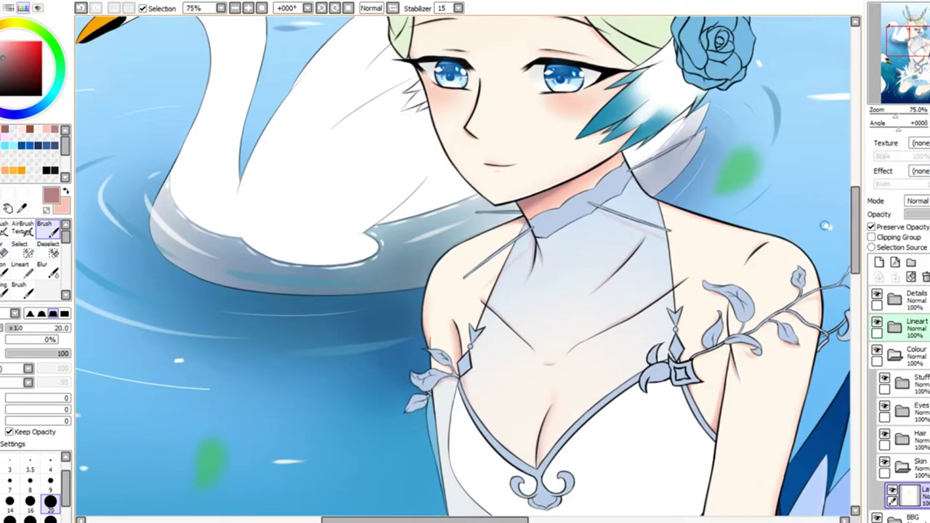
{"action": "scroll", "coordinate": [603, 249], "scroll_direction": "up", "scroll_amount": 1}
{"action": "scroll", "coordinate": [603, 248], "scroll_direction": "down", "scroll_amount": 1}
Shade the sheer-sleeved arm in peach and add a mauve shadow on the wrist beneath the cuff at size 20
{"action": "scroll", "coordinate": [422, 281], "scroll_direction": "down", "scroll_amount": 5}
{"action": "key", "text": "x"}
{"action": "scroll", "coordinate": [422, 281], "scroll_direction": "up", "scroll_amount": 2}
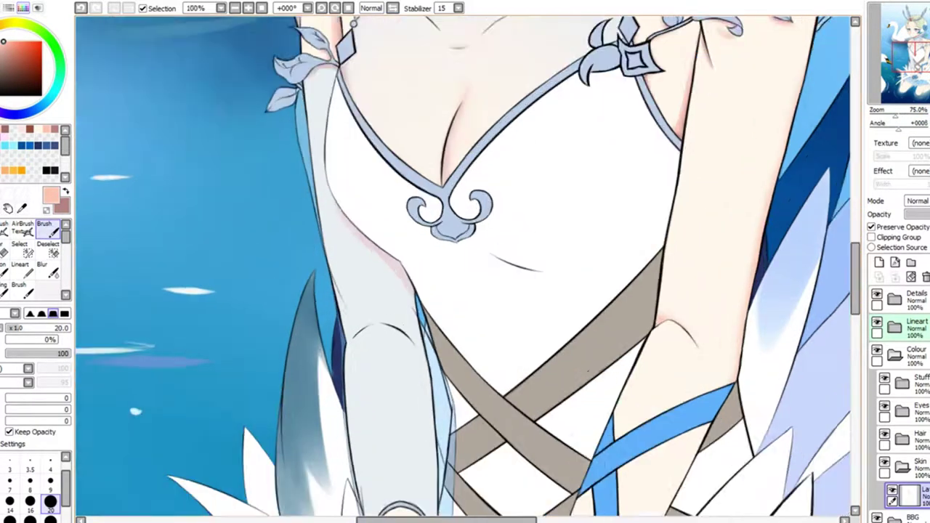
{"action": "key", "text": "x"}
{"action": "scroll", "coordinate": [375, 372], "scroll_direction": "down", "scroll_amount": 2}
{"action": "scroll", "coordinate": [373, 436], "scroll_direction": "up", "scroll_amount": 2}
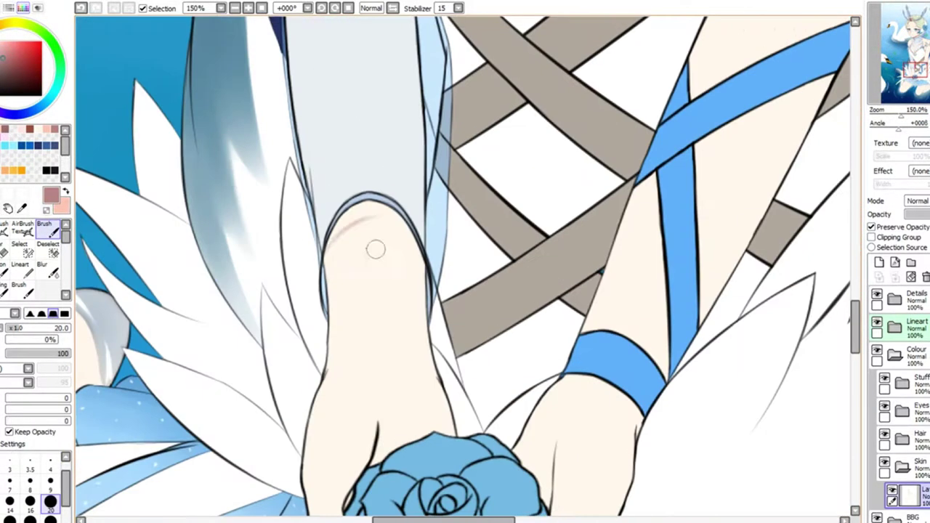
{"action": "mouse_move", "coordinate": [374, 245]}
{"action": "left_mouse_down"}
{"action": "mouse_move", "coordinate": [353, 222]}
{"action": "mouse_move", "coordinate": [411, 247]}
{"action": "mouse_move", "coordinate": [331, 253]}
{"action": "mouse_move", "coordinate": [383, 219]}
{"action": "mouse_move", "coordinate": [351, 217]}
{"action": "left_mouse_up"}
Paint peach shadows on the wrists, the thumb crease and the hands beside the blue rose at size 20
{"action": "key", "text": "x"}
{"action": "scroll", "coordinate": [351, 217], "scroll_direction": "down", "scroll_amount": 4}
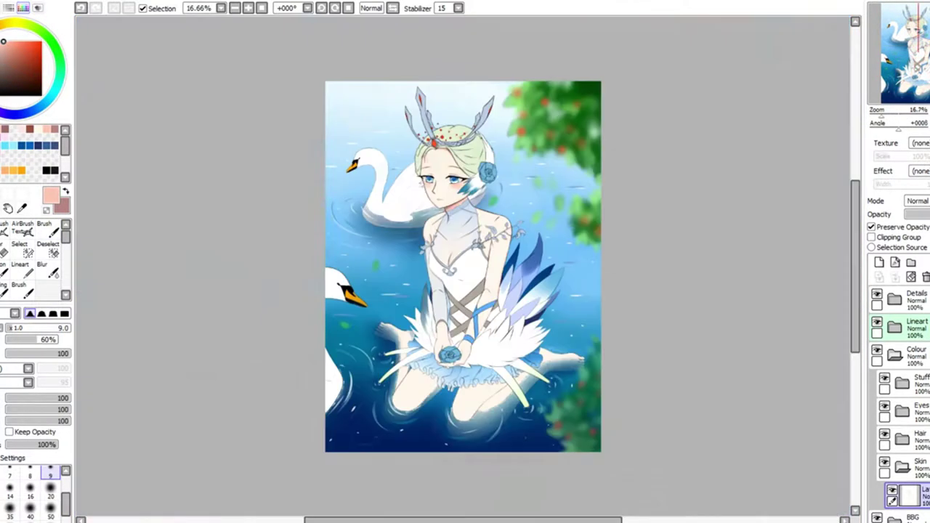
{"action": "scroll", "coordinate": [213, 235], "scroll_direction": "up", "scroll_amount": 5}
{"action": "key", "text": "b"}
{"action": "scroll", "coordinate": [167, 374], "scroll_direction": "down", "scroll_amount": 3}
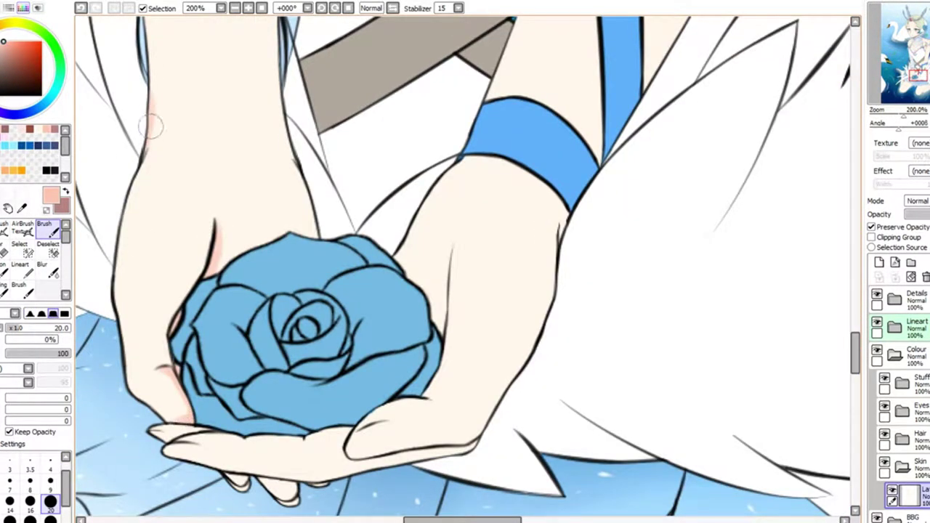
{"action": "left_click_drag", "start_coordinate": [444, 250], "coordinate": [420, 320]}
{"action": "scroll", "coordinate": [420, 320], "scroll_direction": "down", "scroll_amount": 1}
Paint peach shadows along the fingers beneath the rose and on the palm edge beside its petals at size 20
{"action": "scroll", "coordinate": [225, 218], "scroll_direction": "up", "scroll_amount": 1}
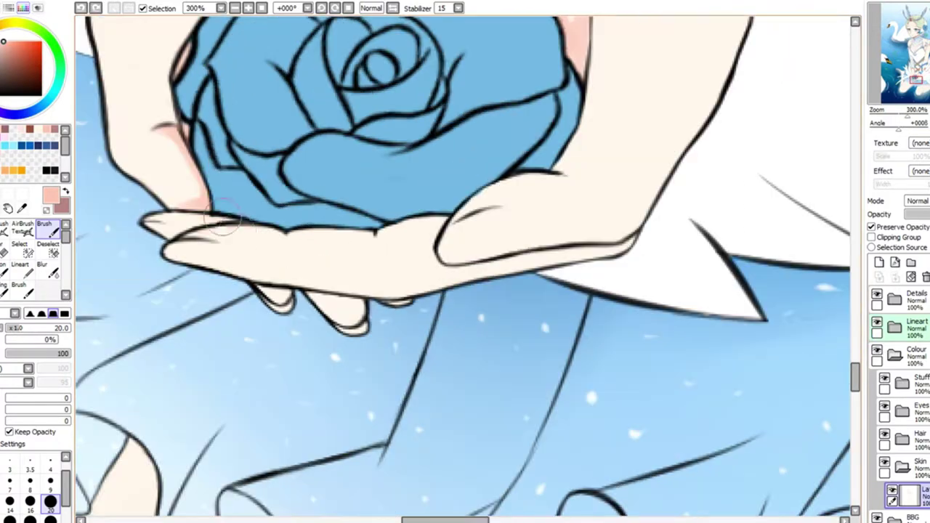
{"action": "left_click_drag", "start_coordinate": [223, 219], "coordinate": [394, 239]}
{"action": "left_click_drag", "start_coordinate": [544, 188], "coordinate": [573, 129]}
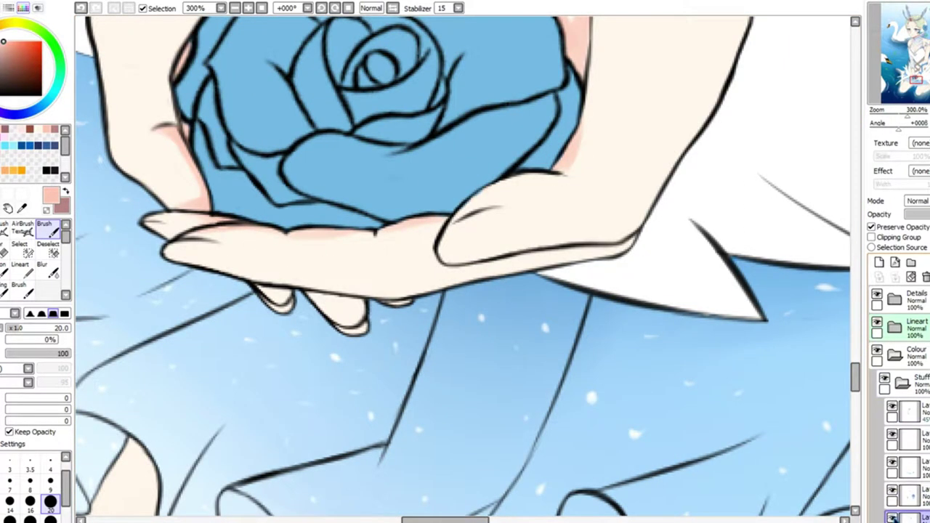
Turn off Preserve Opacity on the skin layer, touch up the hand beside the rose at size 4, and turn the option back on
{"action": "left_click", "coordinate": [871, 227]}
{"action": "scroll", "coordinate": [675, 128], "scroll_direction": "up", "scroll_amount": 2}
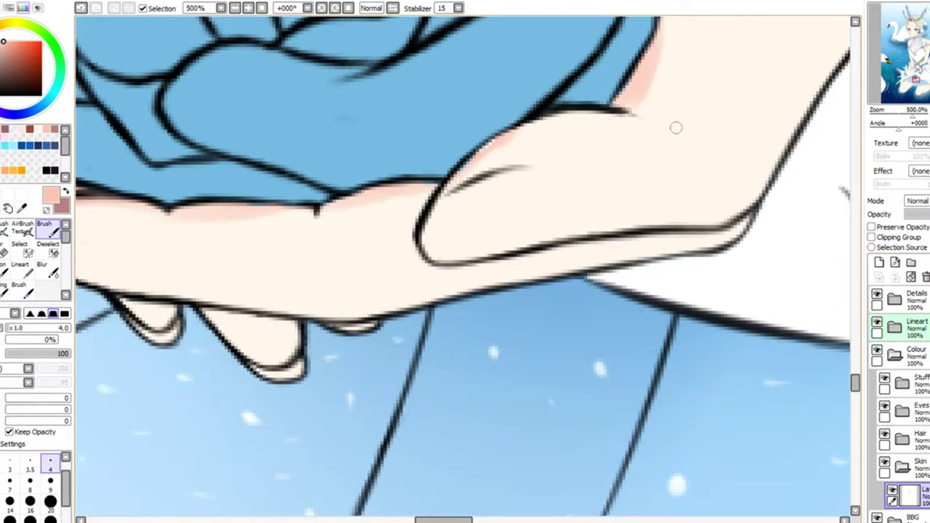
{"action": "key", "text": "e"}
{"action": "key", "text": "b"}
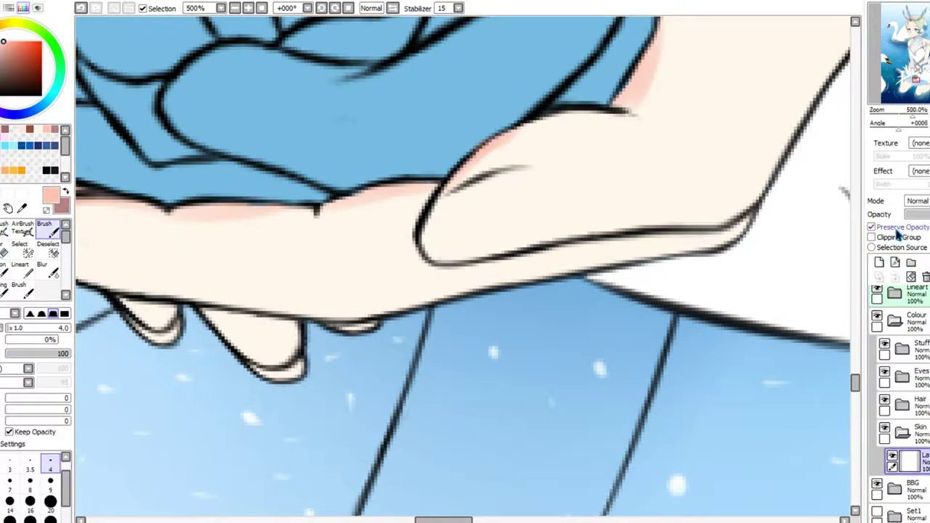
Paint peach shadows on the fingertips below the hand and along the narrow lower edge of the palm
{"action": "left_click_drag", "start_coordinate": [157, 324], "coordinate": [301, 367]}
{"action": "left_click_drag", "start_coordinate": [457, 268], "coordinate": [716, 239]}
{"action": "scroll", "coordinate": [577, 109], "scroll_direction": "down", "scroll_amount": 2}
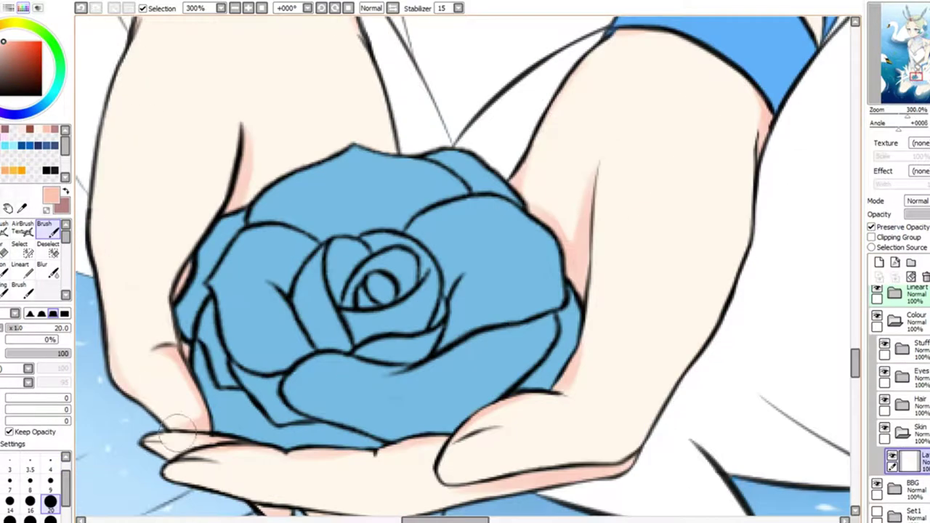
{"action": "scroll", "coordinate": [346, 331], "scroll_direction": "down", "scroll_amount": 3}
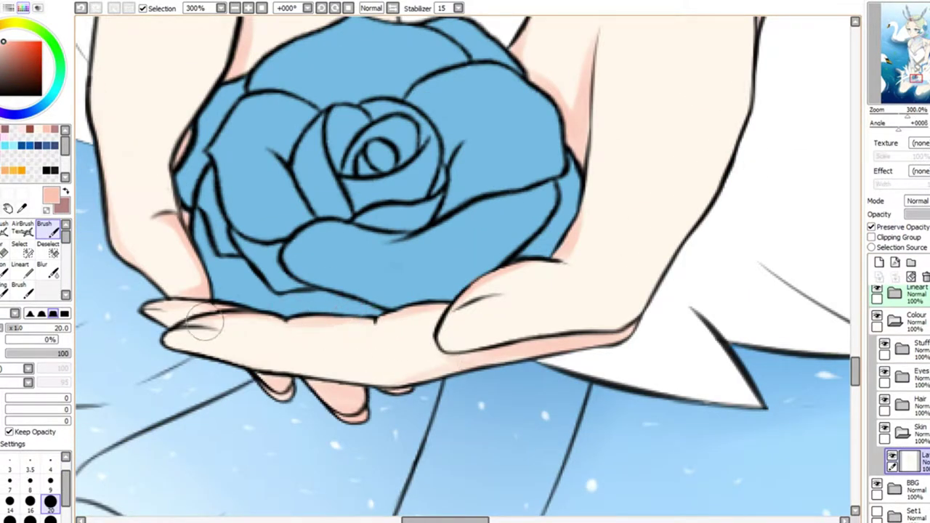
Deepen the shadow along the lower palm edge with mauve, and add white highlights to the wrist and hand at size 9
{"action": "key", "text": "x"}
{"action": "left_click_drag", "start_coordinate": [440, 350], "coordinate": [627, 331]}
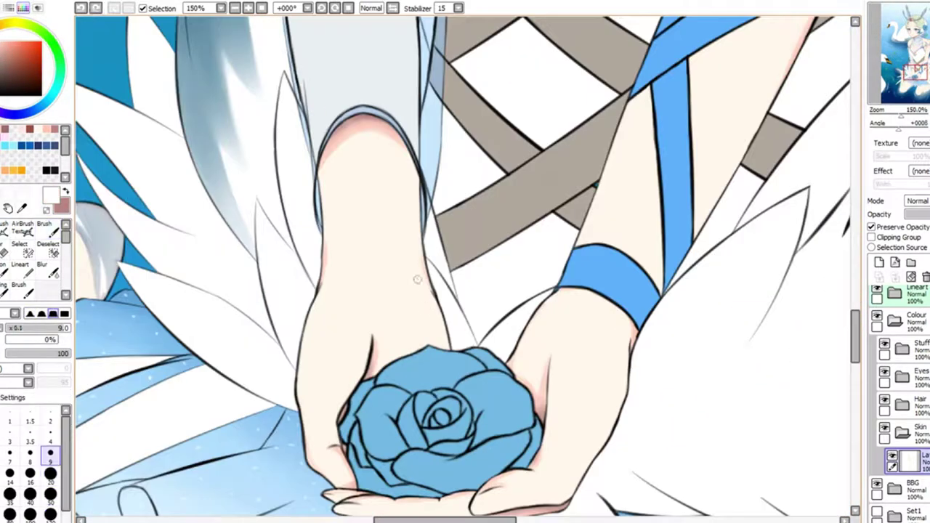
{"action": "scroll", "coordinate": [554, 365], "scroll_direction": "down", "scroll_amount": 1}
{"action": "key", "text": "b"}
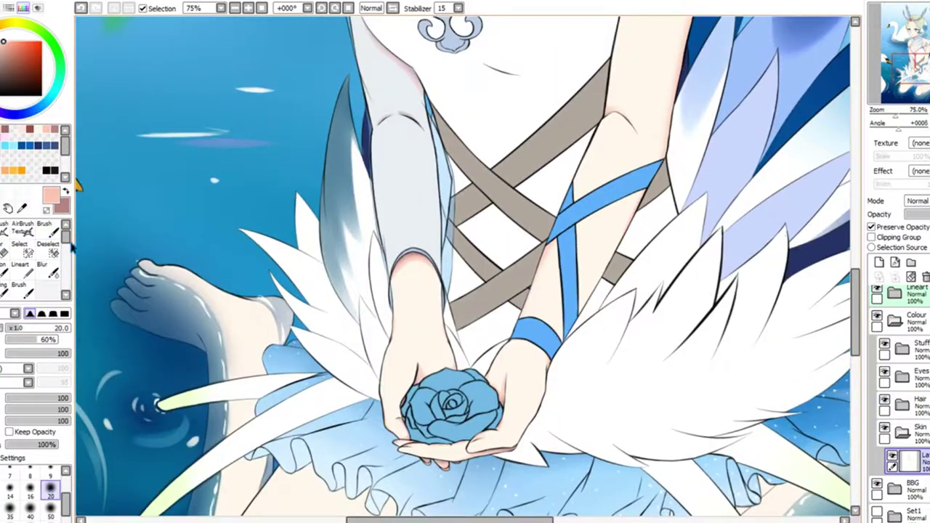
Paint peach shadows on the inner upper arm at size 50 and on the thigh beneath the skirt's ruffled hem at size 120
{"action": "key", "text": "b"}
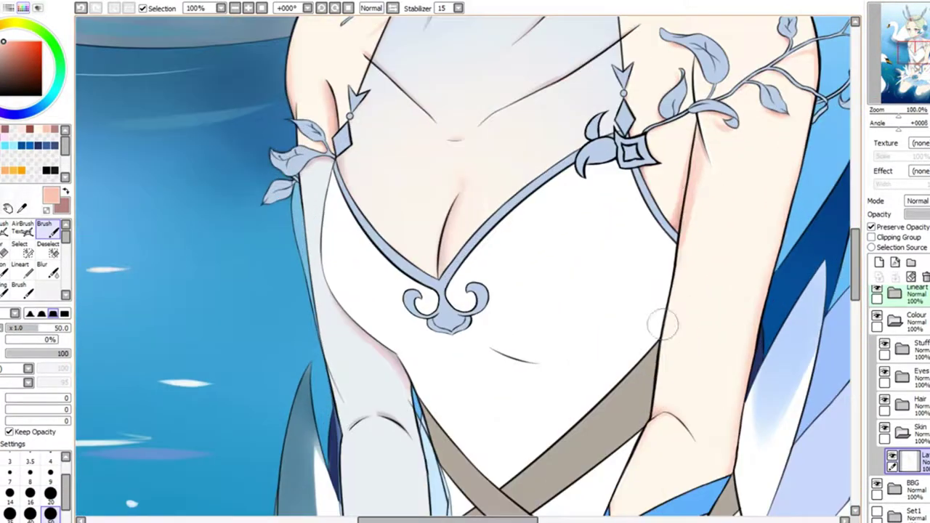
{"action": "left_click", "coordinate": [701, 171], "text": "alt"}
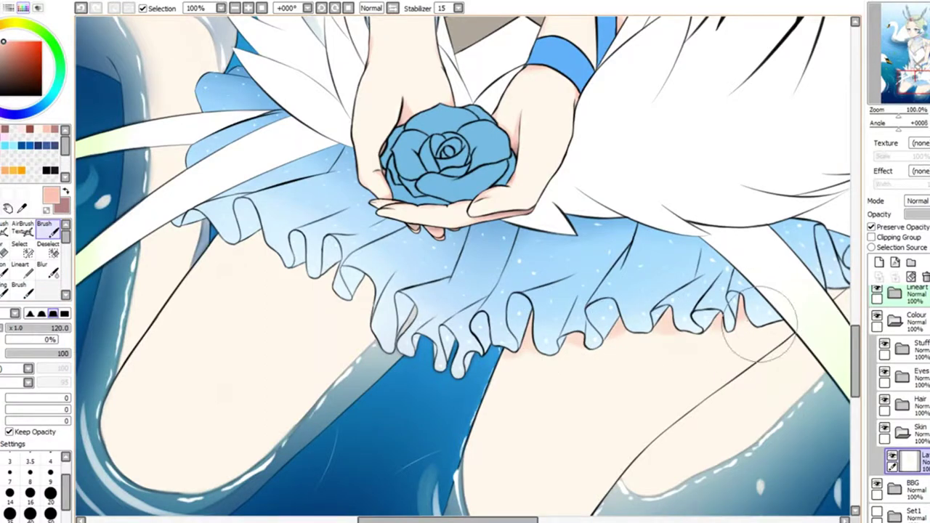
{"action": "scroll", "coordinate": [759, 323], "scroll_direction": "right", "scroll_amount": 10}
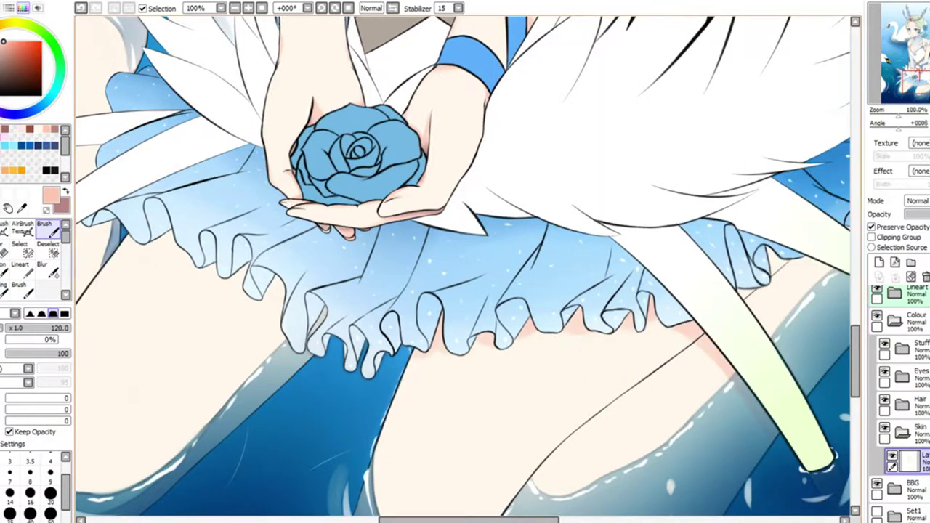
Paint peach shadows on the lower leg beside the skirt and long feathers at size 50, and on the toes at size 20
{"action": "key", "text": "bracketleft"}
{"action": "key", "text": "bracketleft"}
{"action": "key", "text": "bracketleft"}
{"action": "key", "text": "bracketleft"}
{"action": "key", "text": "bracketleft"}
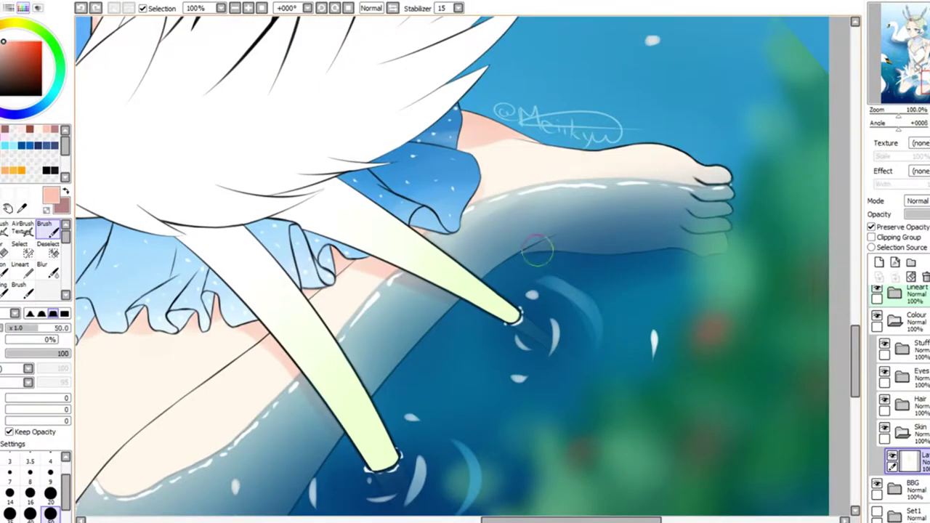
{"action": "scroll", "coordinate": [663, 265], "scroll_direction": "up", "scroll_amount": 2}
{"action": "key", "text": "bracketleft"}
{"action": "key", "text": "bracketleft"}
{"action": "key", "text": "bracketleft"}
{"action": "key", "text": "bracketleft"}
{"action": "key", "text": "bracketleft"}
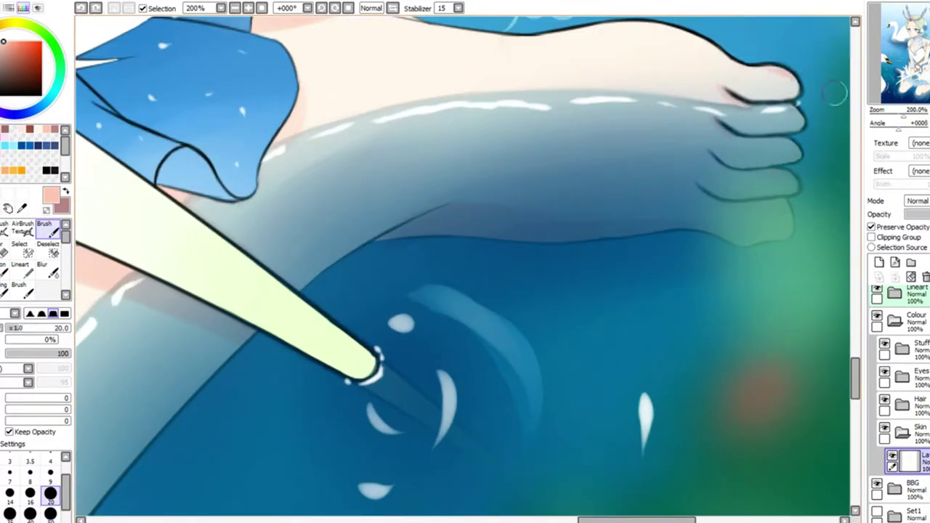
Shade the fold between the thigh and calf with peach at size 50, and deepen it with mauve
{"action": "scroll", "coordinate": [836, 93], "scroll_direction": "down", "scroll_amount": 2}
{"action": "key", "text": "bracketright"}
{"action": "key", "text": "bracketright"}
{"action": "key", "text": "bracketright"}
{"action": "key", "text": "bracketright"}
{"action": "key", "text": "bracketright"}
{"action": "scroll", "coordinate": [471, 218], "scroll_direction": "down", "scroll_amount": 3}
{"action": "scroll", "coordinate": [471, 218], "scroll_direction": "left", "scroll_amount": 5}
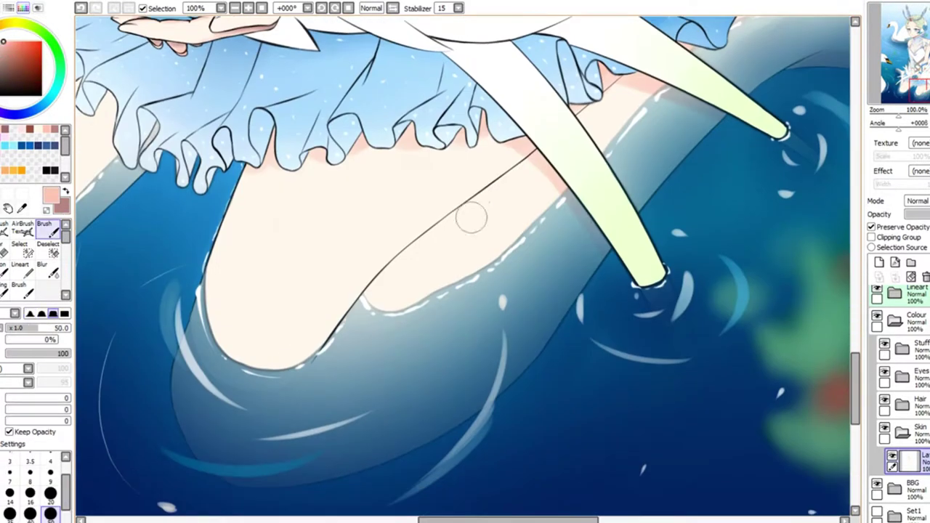
{"action": "left_click_drag", "start_coordinate": [345, 324], "coordinate": [481, 200]}
{"action": "key", "text": "x"}
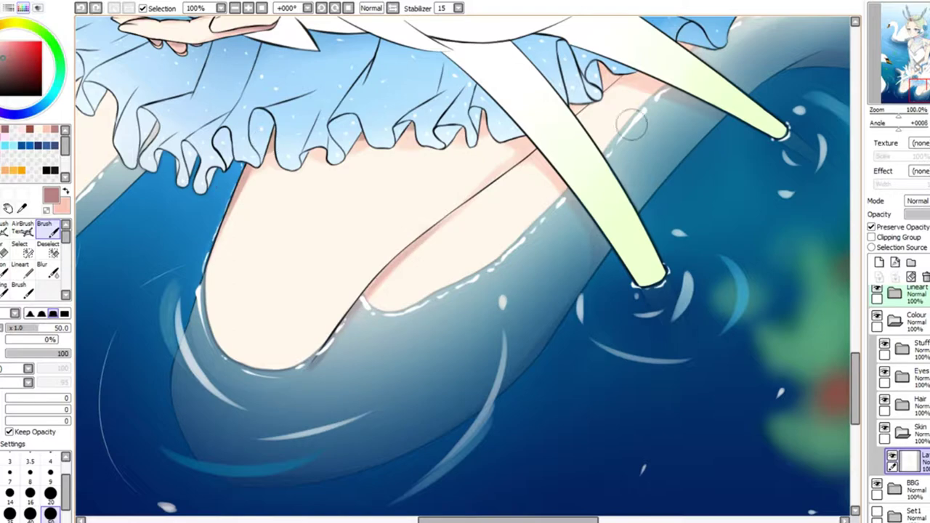
{"action": "mouse_move", "coordinate": [633, 123]}
{"action": "left_mouse_down"}
{"action": "mouse_move", "coordinate": [508, 218]}
{"action": "mouse_move", "coordinate": [472, 378]}
{"action": "left_mouse_up"}
Add white highlights to the thigh and knee above the waterline at size 9
{"action": "scroll", "coordinate": [417, 452], "scroll_direction": "up", "scroll_amount": 2}
{"action": "left_click_drag", "start_coordinate": [417, 452], "coordinate": [417, 452]}
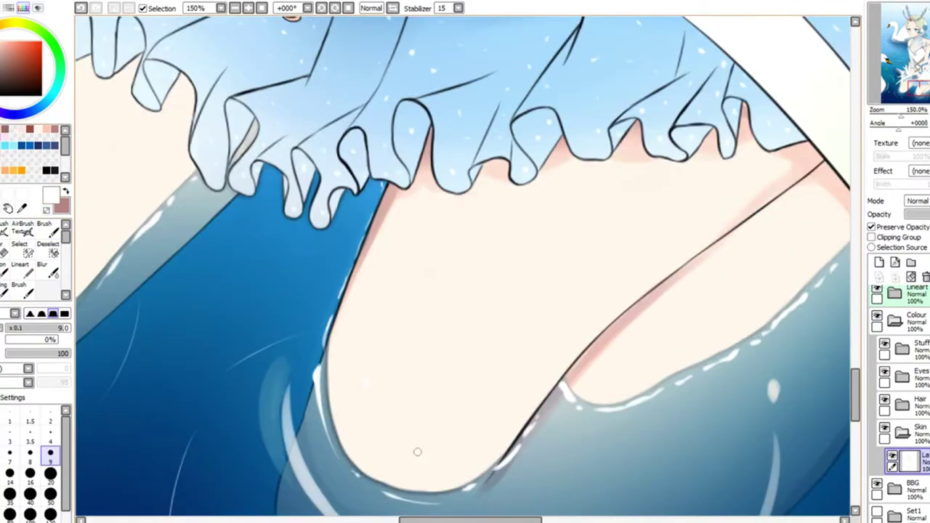
{"action": "mouse_move", "coordinate": [790, 223]}
{"action": "left_mouse_down"}
{"action": "mouse_move", "coordinate": [654, 305]}
{"action": "mouse_move", "coordinate": [465, 281]}
{"action": "left_mouse_up"}
Paint peach shadows at size 50 on the other thigh beneath the ruffles and on that leg's ankle and foot
{"action": "scroll", "coordinate": [654, 305], "scroll_direction": "down", "scroll_amount": 1}
{"action": "key", "text": "b"}
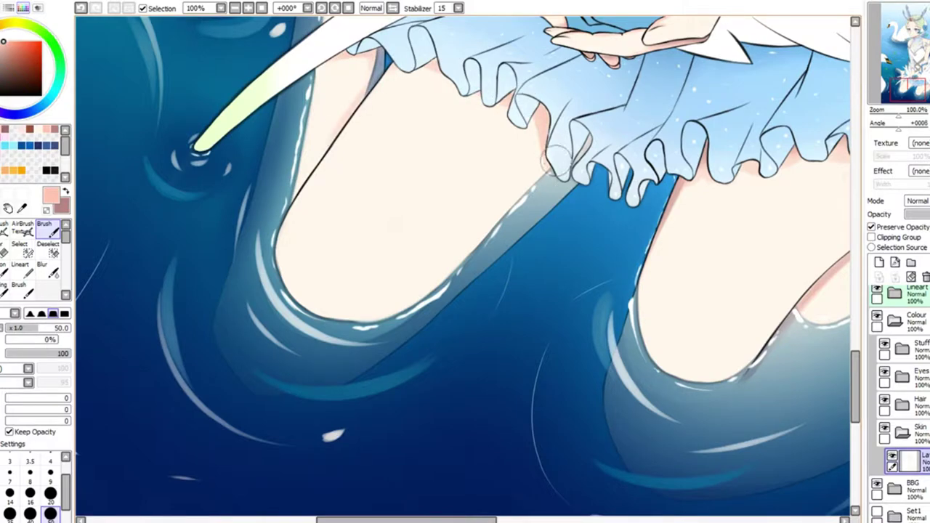
{"action": "left_click_drag", "start_coordinate": [558, 156], "coordinate": [552, 190]}
{"action": "scroll", "coordinate": [403, 69], "scroll_direction": "up", "scroll_amount": 5}
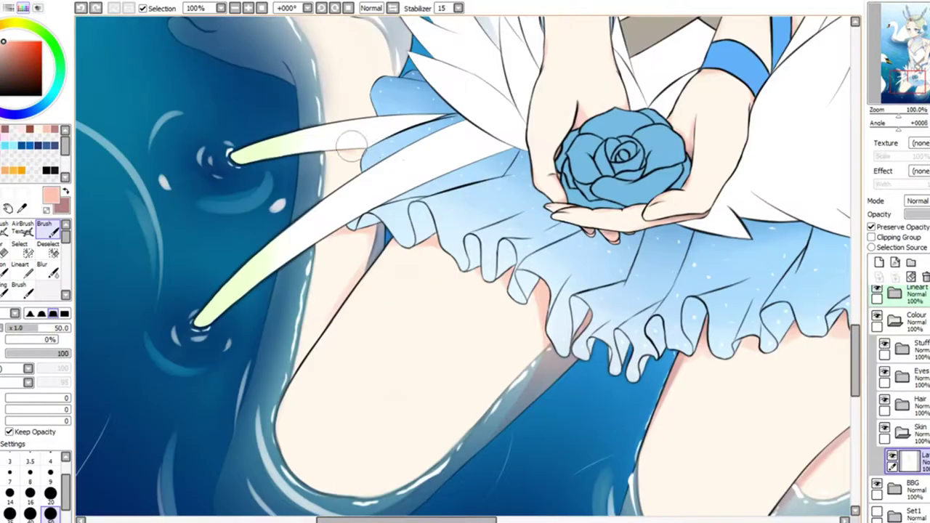
{"action": "scroll", "coordinate": [221, 109], "scroll_direction": "up", "scroll_amount": 1}
{"action": "scroll", "coordinate": [283, 168], "scroll_direction": "up", "scroll_amount": 3}
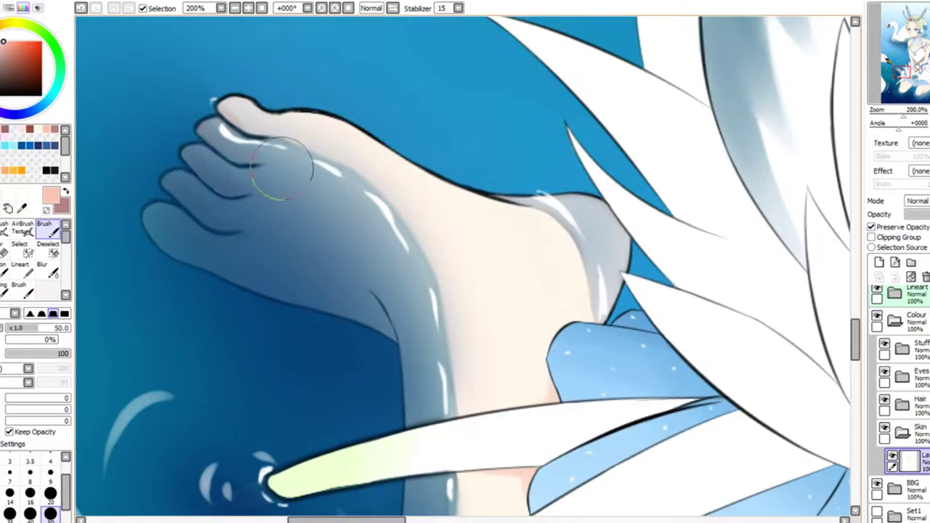
{"action": "mouse_move", "coordinate": [523, 218]}
{"action": "left_mouse_down"}
{"action": "mouse_move", "coordinate": [596, 211]}
{"action": "mouse_move", "coordinate": [617, 306]}
{"action": "left_mouse_up"}
Deepen the shadows under the ruffles and inside the skirt fold with mauve at size 50
{"action": "scroll", "coordinate": [617, 305], "scroll_direction": "down", "scroll_amount": 4}
{"action": "scroll", "coordinate": [369, 174], "scroll_direction": "down", "scroll_amount": 3}
{"action": "key", "text": "b"}
{"action": "scroll", "coordinate": [369, 174], "scroll_direction": "down", "scroll_amount": 4}
{"action": "scroll", "coordinate": [269, 104], "scroll_direction": "up", "scroll_amount": 5}
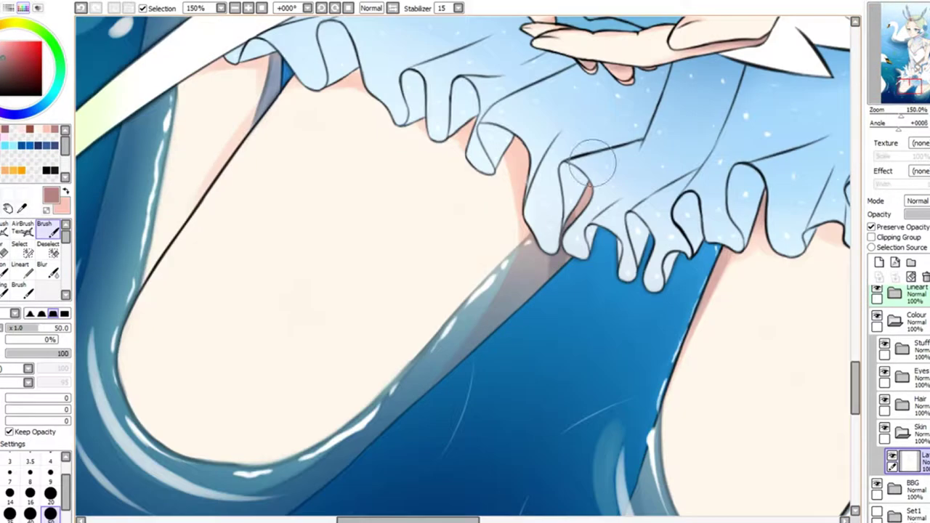
Add a white highlight to the knee and touch up the calf and foot with peach shadows at size 50
{"action": "key", "text": "x"}
{"action": "key", "text": "b"}
{"action": "scroll", "coordinate": [223, 434], "scroll_direction": "down", "scroll_amount": 2}
{"action": "key", "text": "x"}
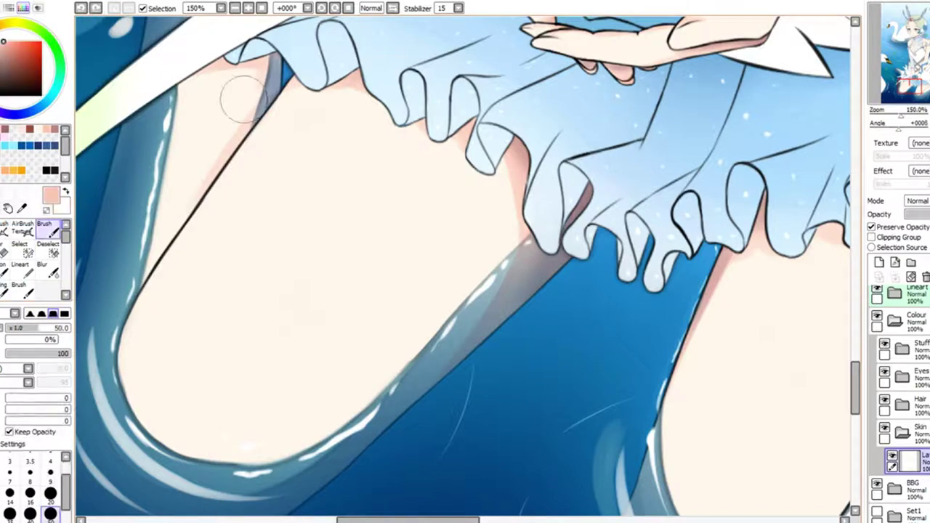
{"action": "scroll", "coordinate": [216, 111], "scroll_direction": "up", "scroll_amount": 2}
{"action": "scroll", "coordinate": [413, 378], "scroll_direction": "down", "scroll_amount": 1}
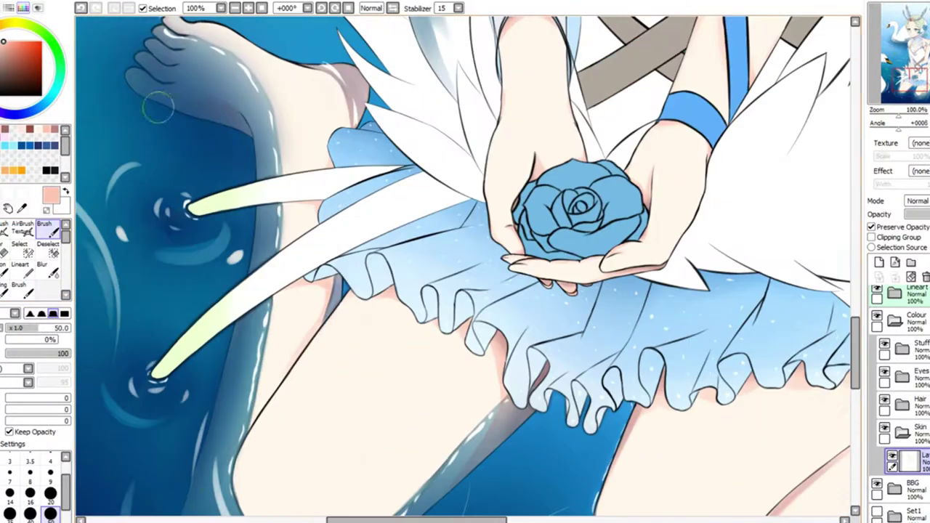
Airbrush soft pale highlights over the knees at size 50 and along the bare arm at size 120
{"action": "key", "text": "a"}
{"action": "scroll", "coordinate": [218, 281], "scroll_direction": "down", "scroll_amount": 3}
{"action": "scroll", "coordinate": [218, 281], "scroll_direction": "up", "scroll_amount": 1}
{"action": "scroll", "coordinate": [236, 239], "scroll_direction": "right", "scroll_amount": 2}
{"action": "key", "text": "e"}
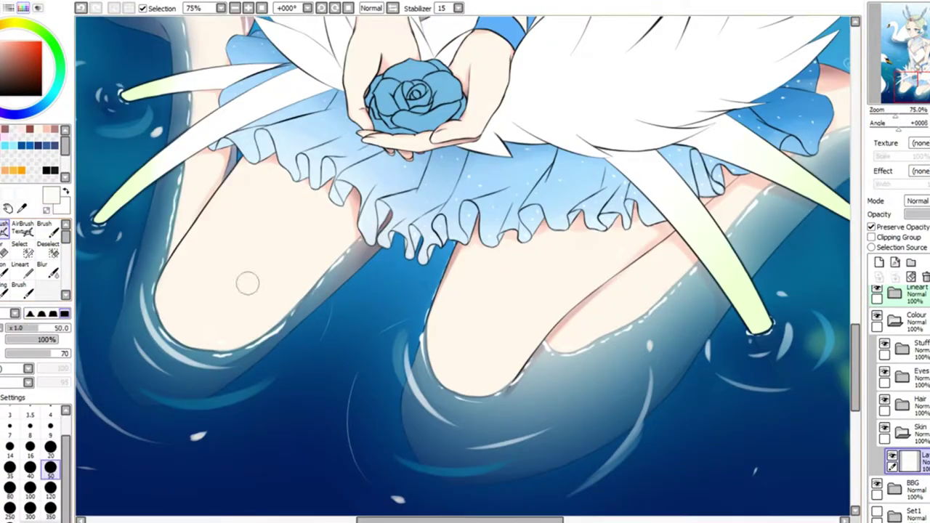
{"action": "scroll", "coordinate": [245, 281], "scroll_direction": "down", "scroll_amount": 2}
{"action": "scroll", "coordinate": [473, 331], "scroll_direction": "up", "scroll_amount": 1}
{"action": "scroll", "coordinate": [564, 275], "scroll_direction": "up", "scroll_amount": 4}
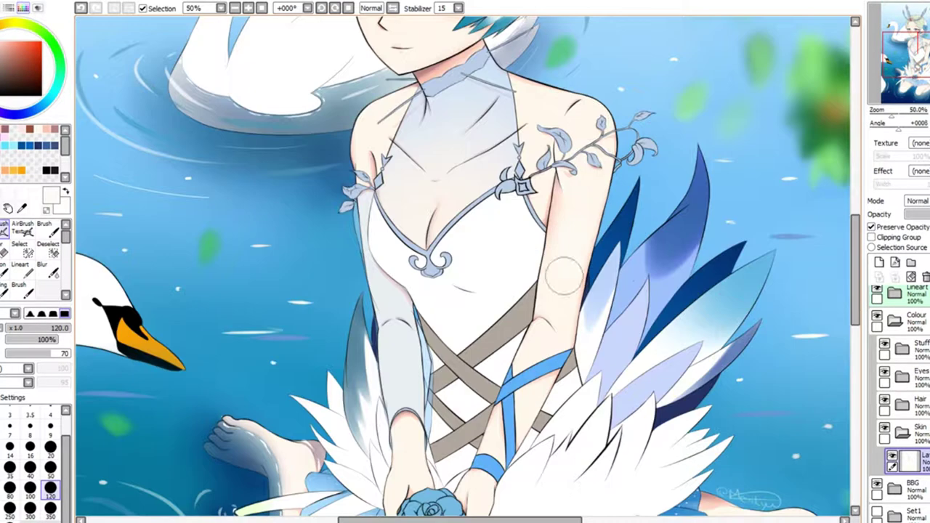
Turn on Preserve Opacity for the hair layer and paint grey-green shadows at the parting and hair edges at size 20
{"action": "scroll", "coordinate": [294, 294], "scroll_direction": "up", "scroll_amount": 3}
{"action": "scroll", "coordinate": [294, 295], "scroll_direction": "down", "scroll_amount": 6}
{"action": "scroll", "coordinate": [295, 294], "scroll_direction": "up", "scroll_amount": 3}
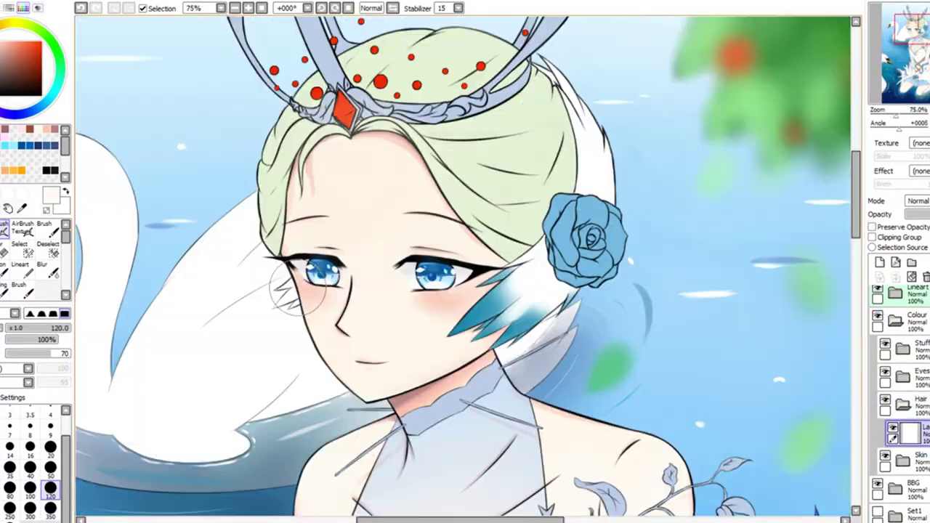
{"action": "left_click", "coordinate": [290, 291], "text": "alt"}
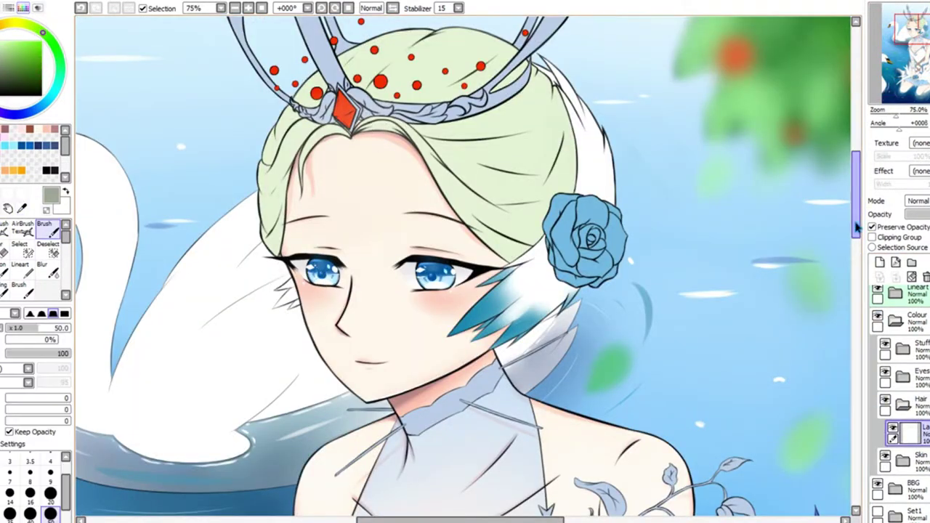
{"action": "scroll", "coordinate": [254, 182], "scroll_direction": "up", "scroll_amount": 2}
{"action": "left_click", "coordinate": [50, 495]}
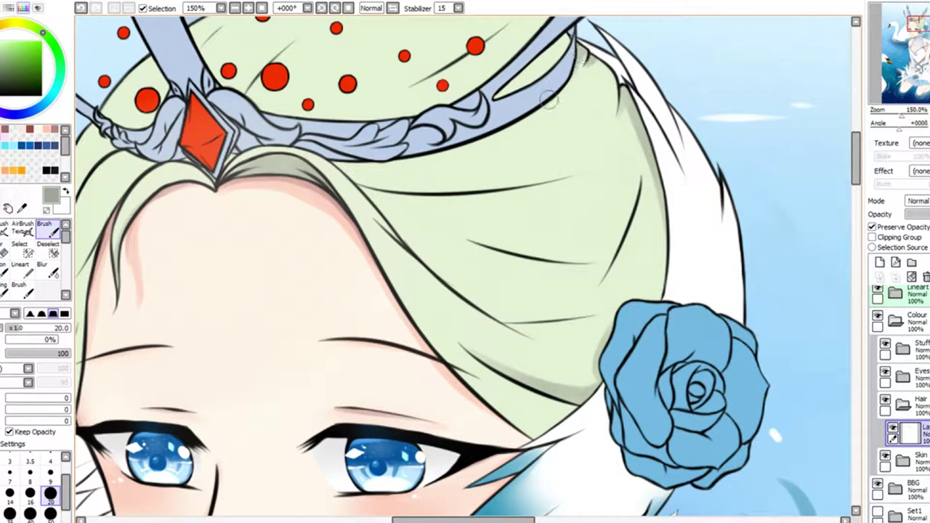
Paint grey-green shadows along the swept-back side strands between the tiara and the rose at size 30
{"action": "key", "text": "bracketright"}
{"action": "key", "text": "bracketright"}
{"action": "mouse_move", "coordinate": [409, 243]}
{"action": "left_mouse_down"}
{"action": "mouse_move", "coordinate": [545, 322]}
{"action": "mouse_move", "coordinate": [625, 218]}
{"action": "left_mouse_up"}
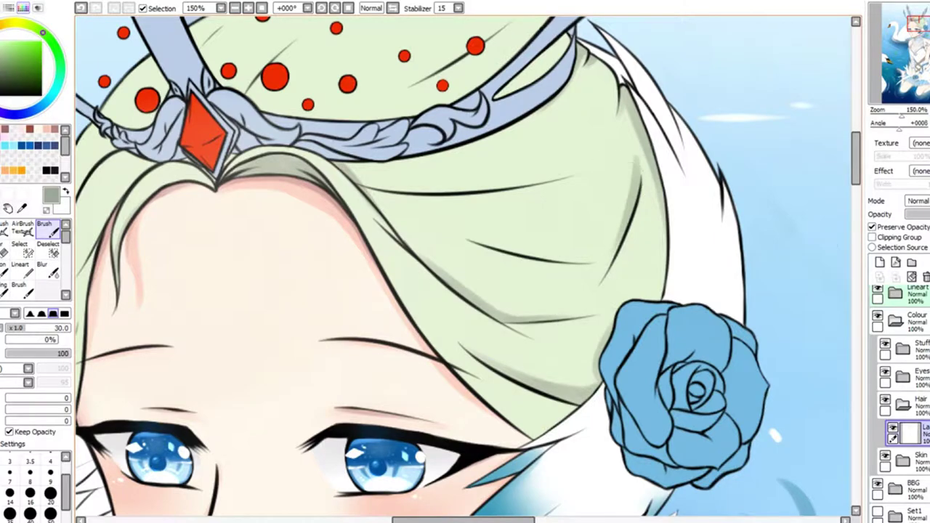
{"action": "scroll", "coordinate": [440, 225], "scroll_direction": "up", "scroll_amount": 1}
{"action": "mouse_move", "coordinate": [441, 225]}
{"action": "left_mouse_down"}
{"action": "mouse_move", "coordinate": [529, 250]}
{"action": "mouse_move", "coordinate": [508, 167]}
{"action": "left_mouse_up"}
{"action": "scroll", "coordinate": [509, 166], "scroll_direction": "down", "scroll_amount": 2}
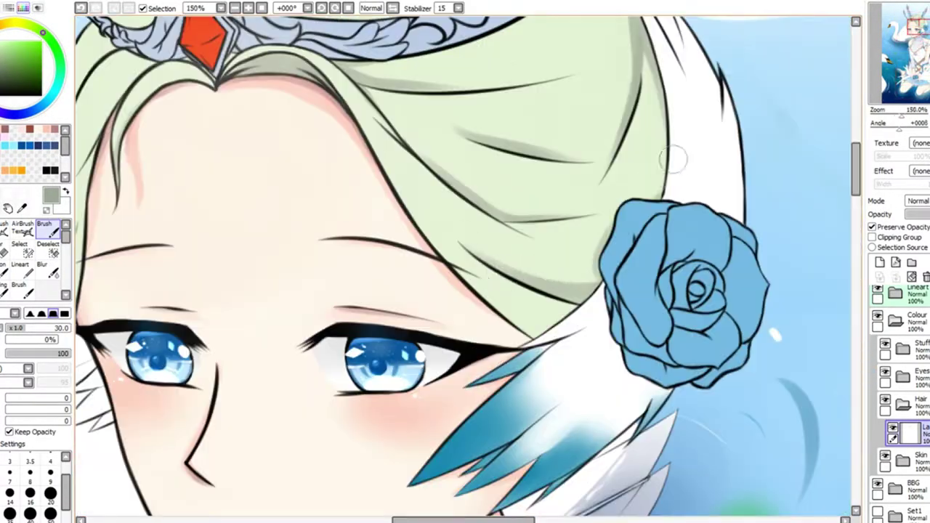
Shade the crown above the tiara and the locks on the far side of the face with grey-green at sizes 30 and 20
{"action": "scroll", "coordinate": [386, 146], "scroll_direction": "up", "scroll_amount": 3}
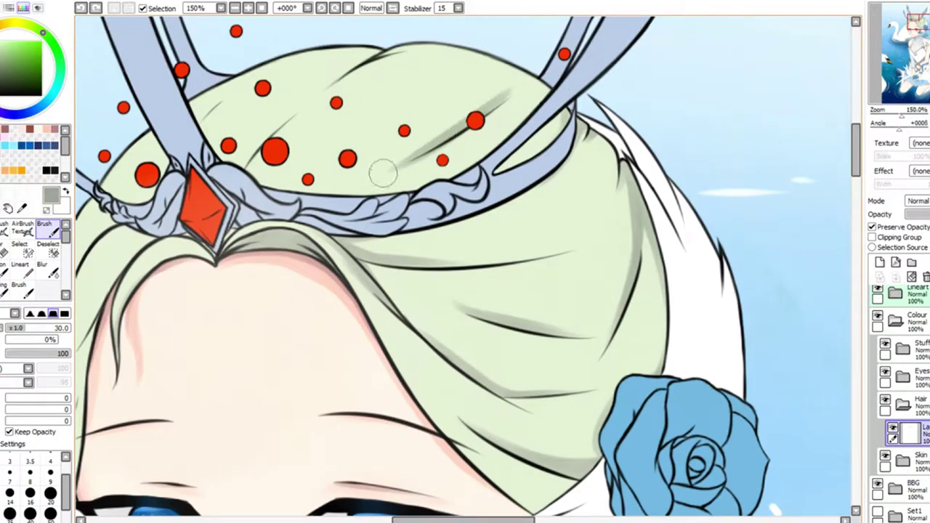
{"action": "scroll", "coordinate": [214, 69], "scroll_direction": "left", "scroll_amount": 5}
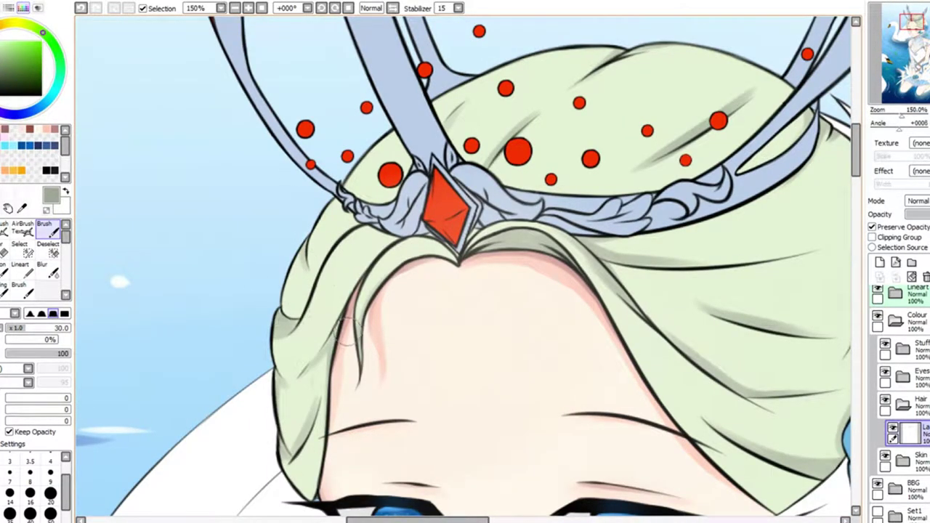
{"action": "key", "text": "ctrl+minus"}
{"action": "key", "text": "bracketleft"}
{"action": "key", "text": "bracketleft"}
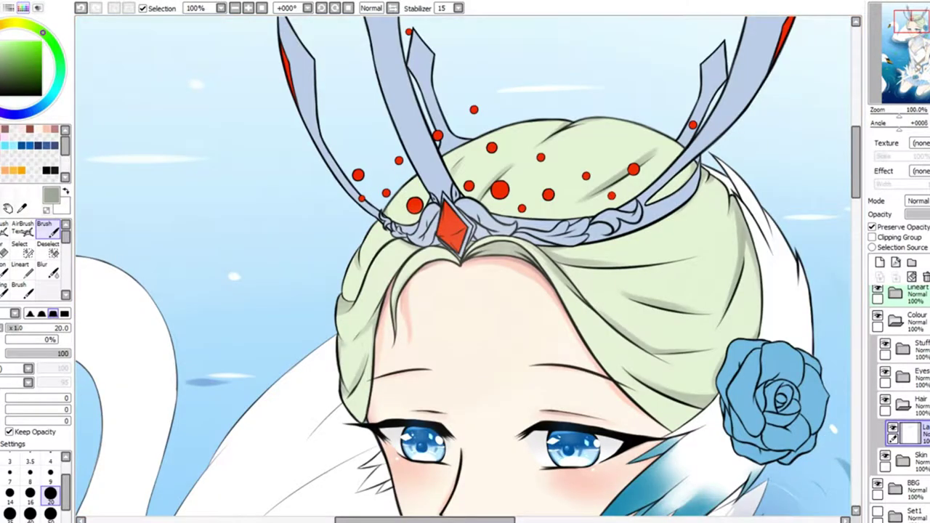
Blend the grey-green shadows across the side hair, front locks and crown at size 25
{"action": "key", "text": "ctrl"}
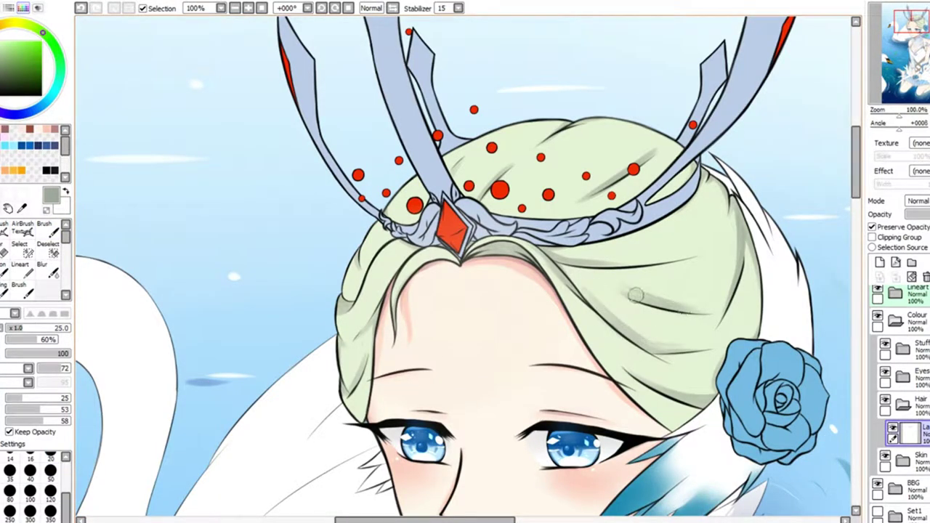
{"action": "scroll", "coordinate": [661, 294], "scroll_direction": "down", "scroll_amount": 3}
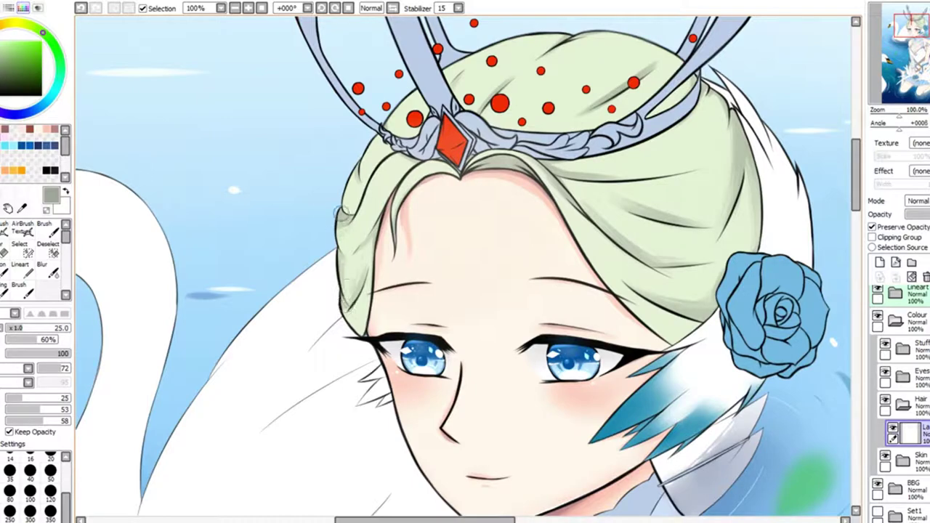
{"action": "scroll", "coordinate": [465, 267], "scroll_direction": "up", "scroll_amount": 1}
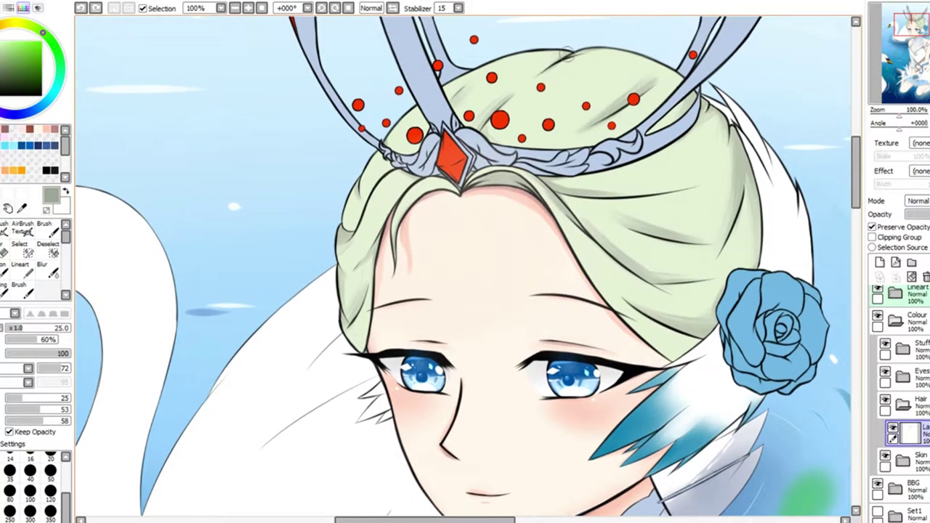
Smooth the shadow edges on the side and back of the hair with light green at size 25, and enlarge the brush to 120
{"action": "key", "text": "ctrl+plus"}
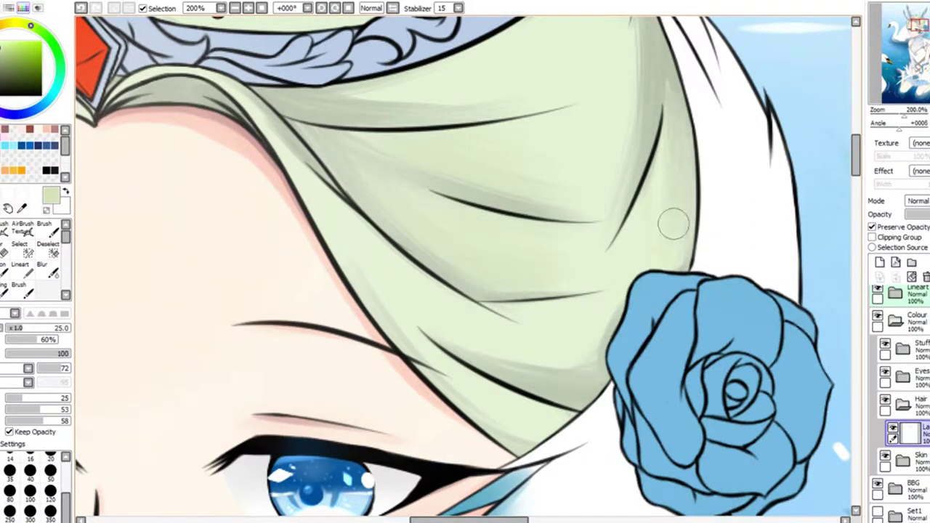
{"action": "key", "text": "ctrl+minus"}
{"action": "key", "text": "ctrl+plus"}
{"action": "scroll", "coordinate": [614, 339], "scroll_direction": "up", "scroll_amount": 10}
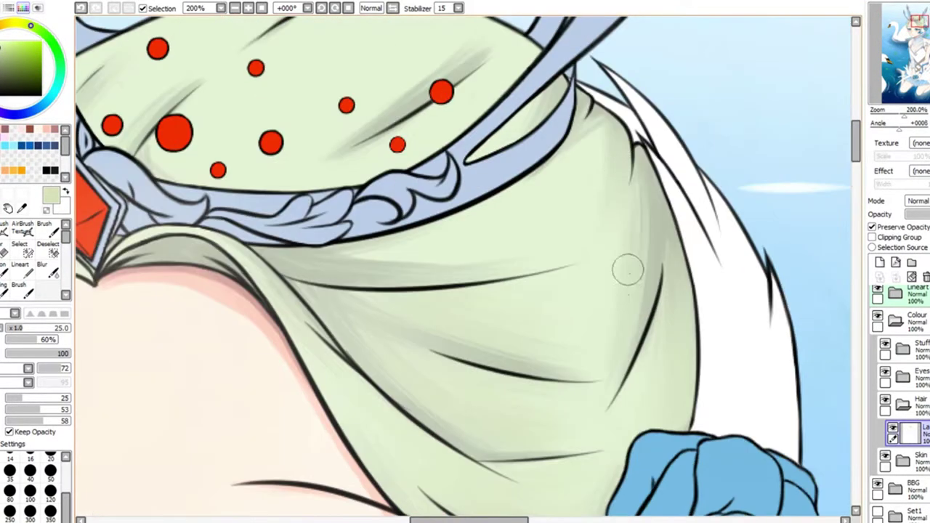
{"action": "key", "text": "ctrl+minus"}
{"action": "key", "text": "ctrl+plus"}
{"action": "key", "text": "bracketright"}
{"action": "key", "text": "bracketright"}
{"action": "key", "text": "bracketright"}
{"action": "key", "text": "bracketright"}
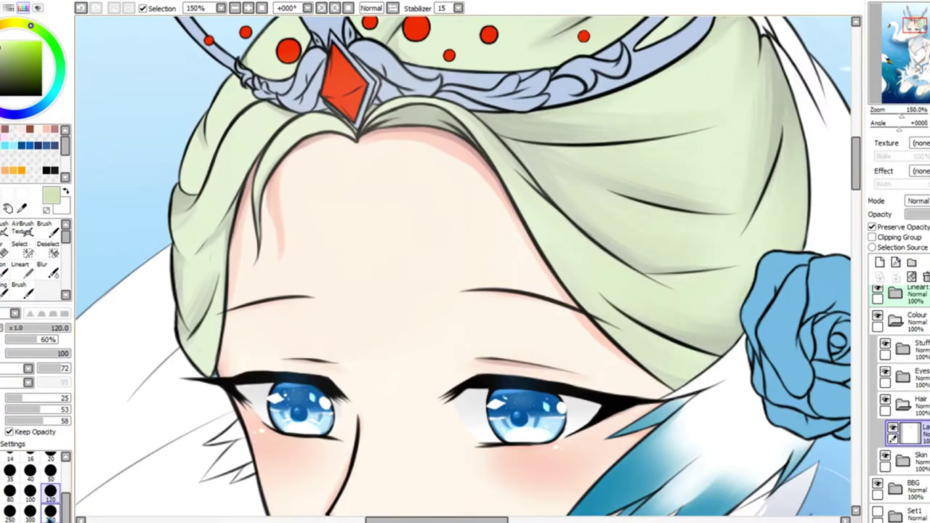
Deepen the strand shadows beneath the tiara, near the rose and on the crown with darker grey-green at size 20
{"action": "key", "text": "b"}
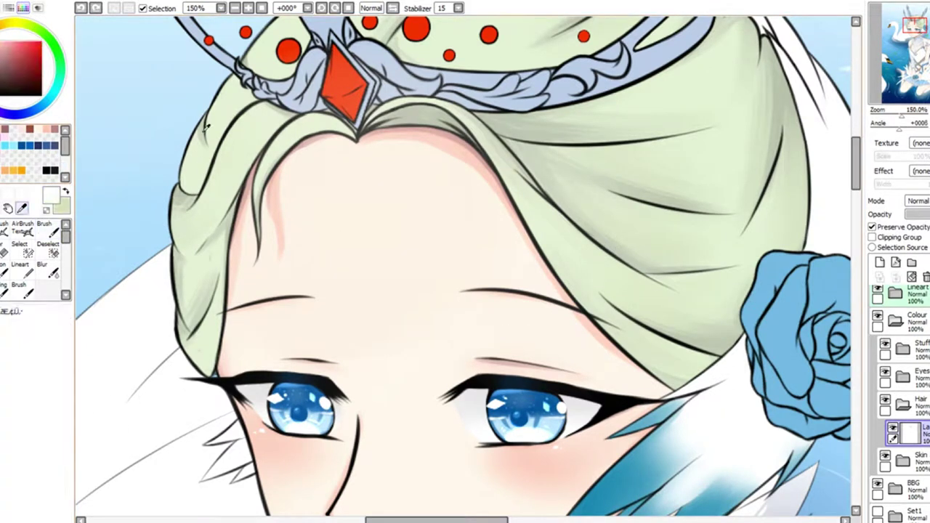
{"action": "mouse_move", "coordinate": [510, 142]}
{"action": "left_mouse_down"}
{"action": "mouse_move", "coordinate": [609, 247]}
{"action": "mouse_move", "coordinate": [608, 130]}
{"action": "left_mouse_up"}
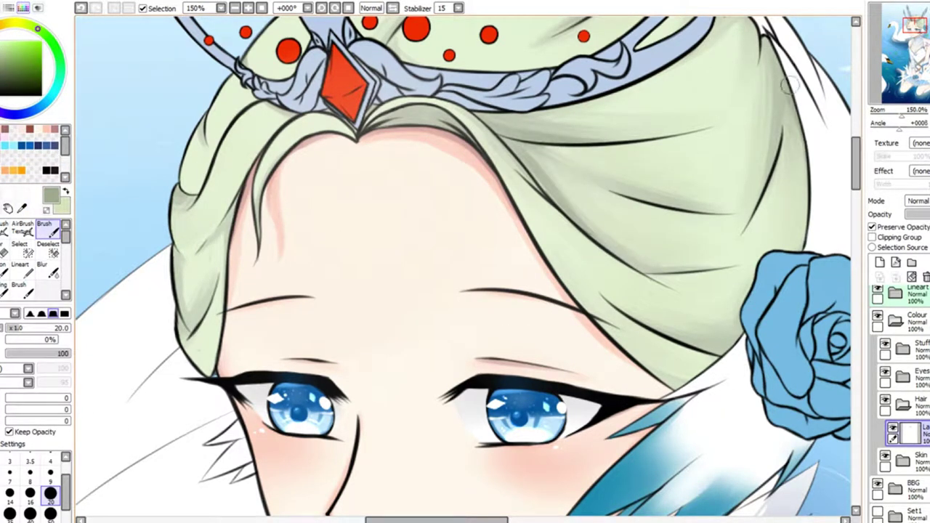
{"action": "left_click_drag", "start_coordinate": [734, 330], "coordinate": [645, 362]}
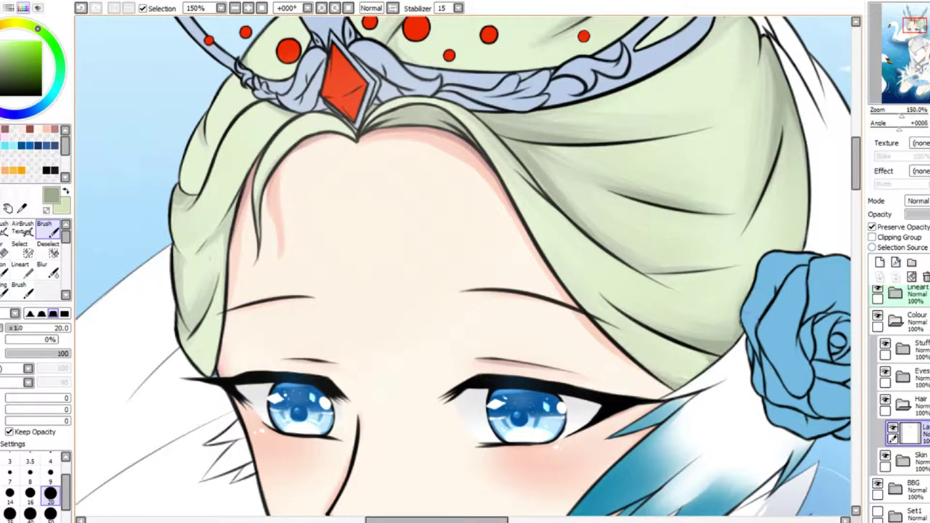
{"action": "scroll", "coordinate": [633, 62], "scroll_direction": "up", "scroll_amount": 3}
{"action": "left_click_drag", "start_coordinate": [561, 116], "coordinate": [613, 83]}
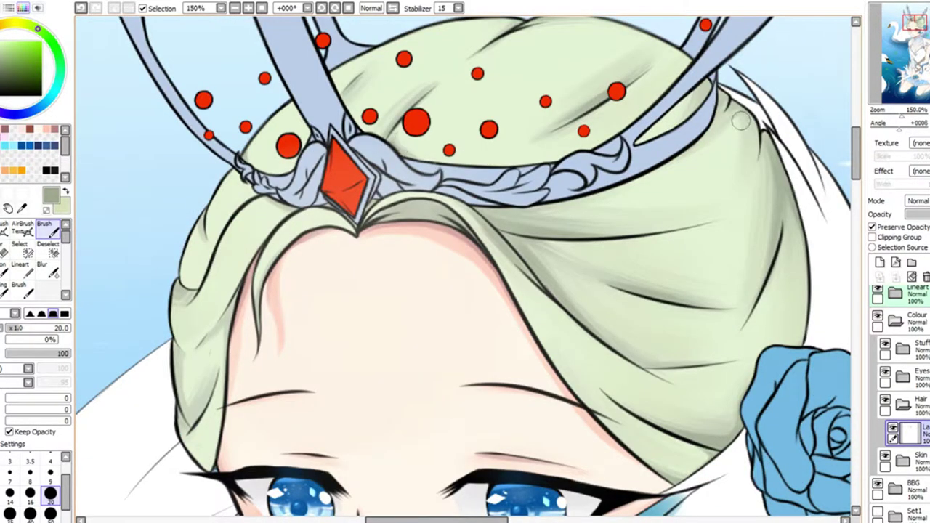
{"action": "scroll", "coordinate": [742, 122], "scroll_direction": "up", "scroll_amount": 3}
{"action": "scroll", "coordinate": [265, 327], "scroll_direction": "down", "scroll_amount": 5}
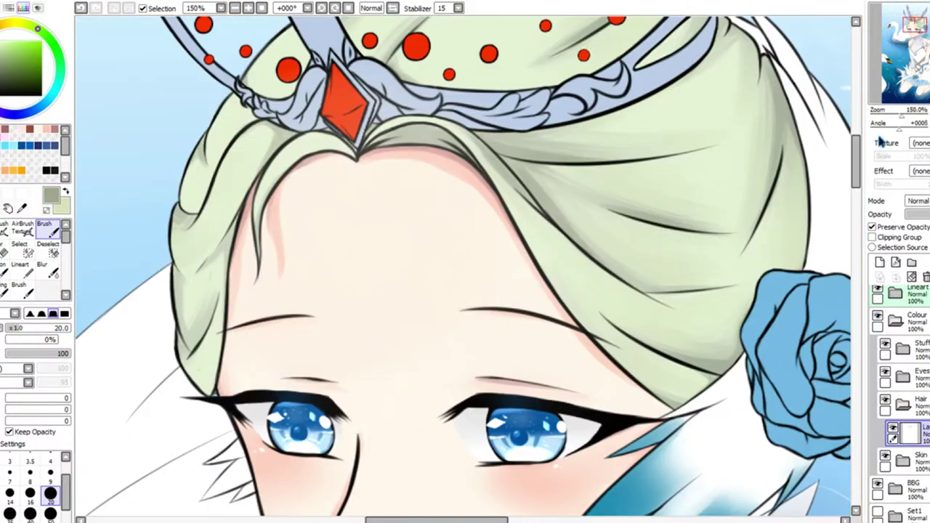
Lighten the front locks beside the parting with light green and paint white highlights on them with a size 20 brush
{"action": "left_click_drag", "start_coordinate": [595, 150], "coordinate": [694, 156]}
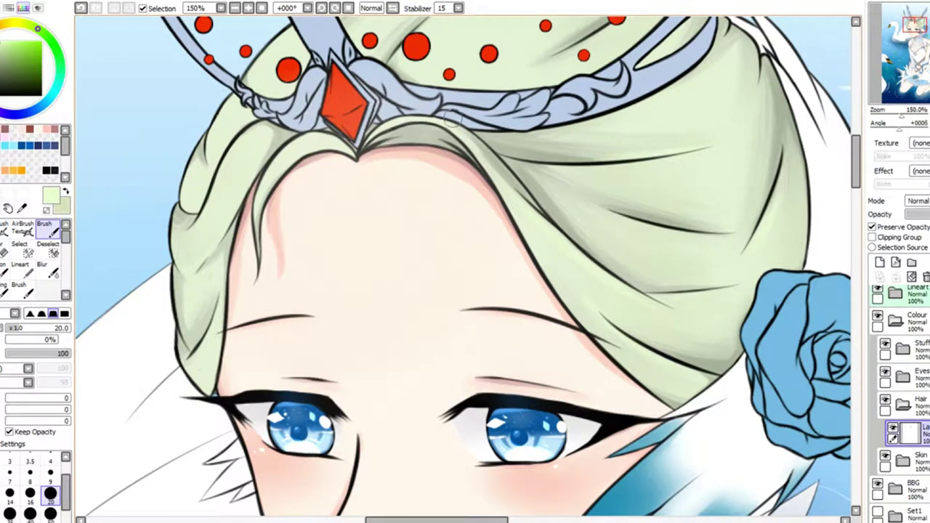
{"action": "left_click", "coordinate": [281, 175], "text": "alt"}
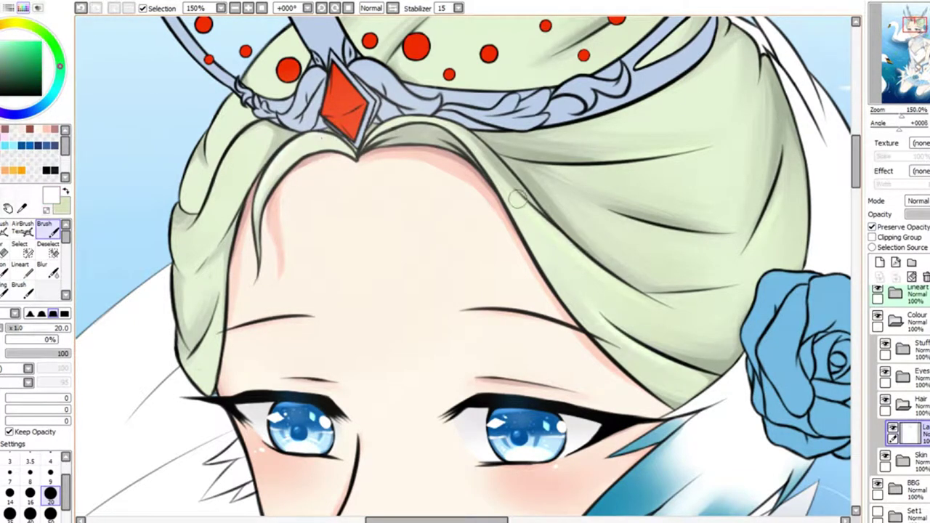
{"action": "key", "text": "ctrl+minus"}
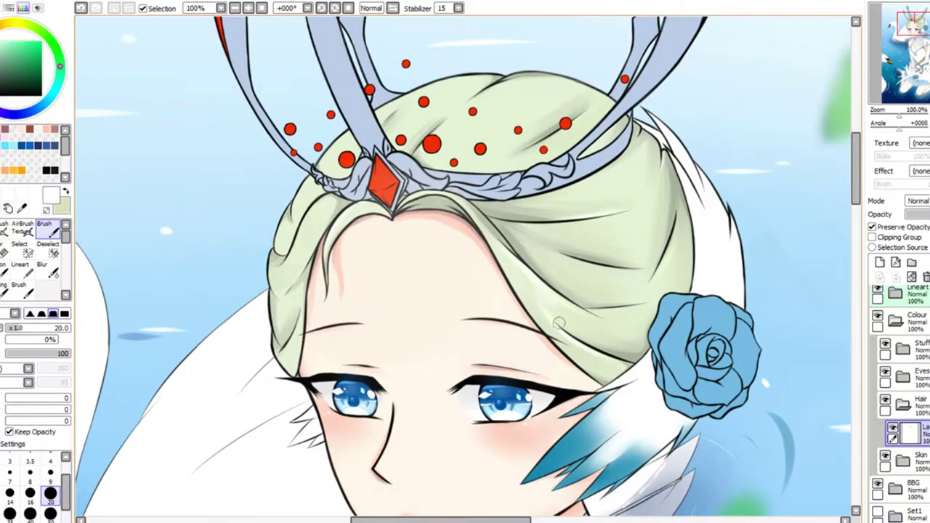
{"action": "key", "text": "ctrl+plus"}
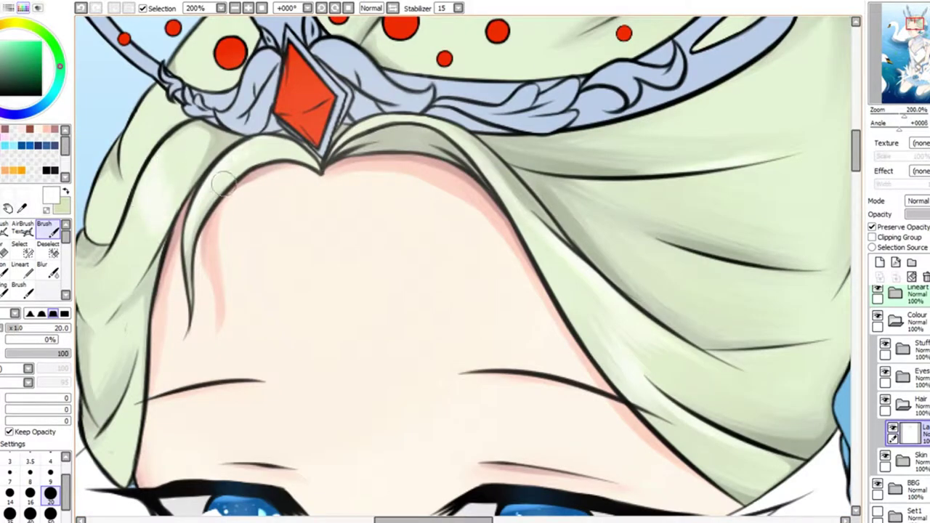
{"action": "key", "text": "ctrl+plus"}
{"action": "key", "text": "n"}
{"action": "key", "text": "b"}
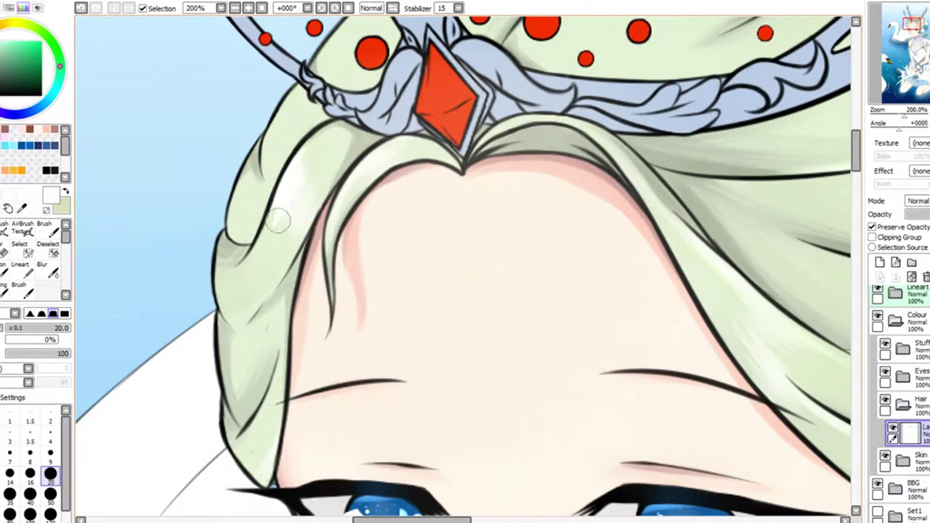
{"action": "key", "text": "ctrl+minus"}
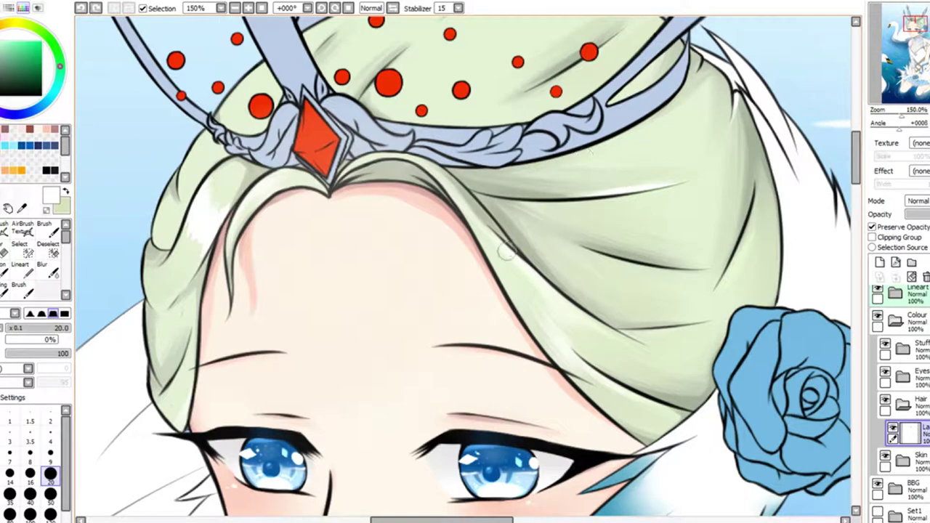
Extend the white highlights along the front lock above the brow and onto the side hair at size 20
{"action": "left_click_drag", "start_coordinate": [577, 305], "coordinate": [535, 351]}
{"action": "scroll", "coordinate": [537, 341], "scroll_direction": "down", "scroll_amount": 3}
{"action": "scroll", "coordinate": [428, 145], "scroll_direction": "up", "scroll_amount": 3}
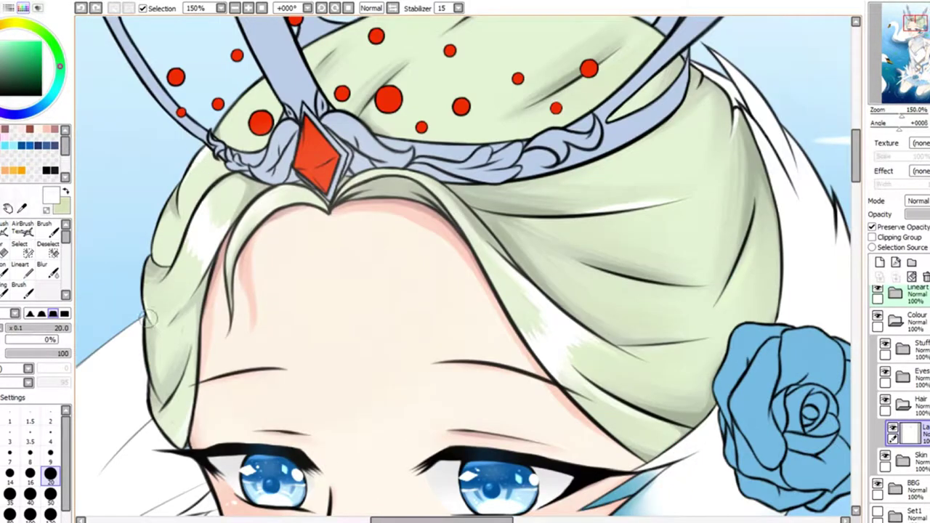
{"action": "key", "text": "ctrl+minus"}
{"action": "key", "text": "ctrl+plus"}
Deepen the shadows beneath the tiara and at the back of the hair with dark grey-green at size 20
{"action": "key", "text": "b"}
{"action": "left_click", "coordinate": [471, 171], "text": "alt"}
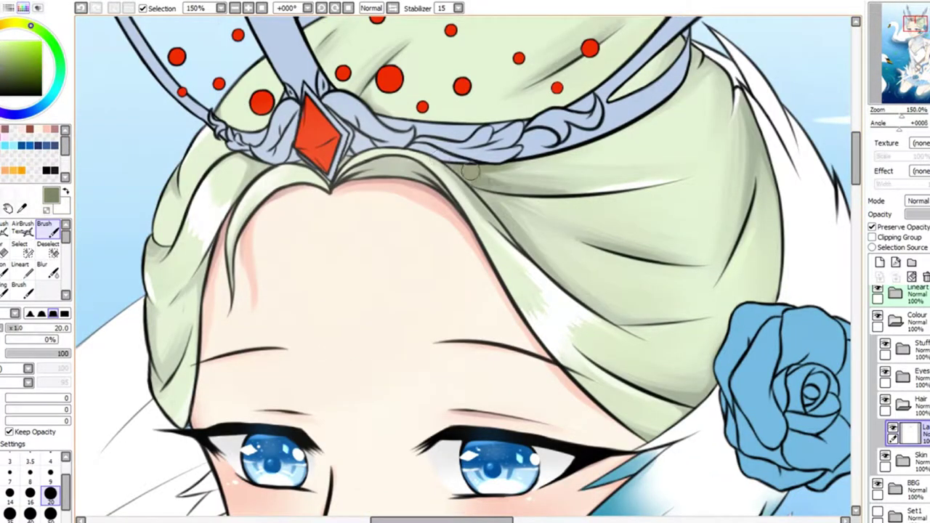
{"action": "left_click_drag", "start_coordinate": [753, 105], "coordinate": [753, 142]}
{"action": "scroll", "coordinate": [465, 261], "scroll_direction": "up", "scroll_amount": 3}
Paint white highlights along the upper edge of the crown hair at size 20
{"action": "key", "text": "e"}
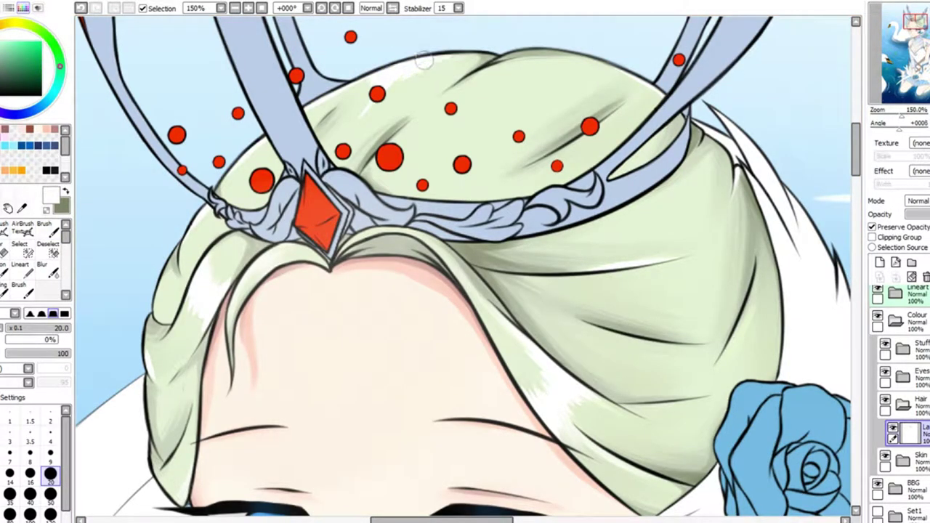
{"action": "left_click_drag", "start_coordinate": [423, 62], "coordinate": [463, 45]}
{"action": "scroll", "coordinate": [683, 104], "scroll_direction": "down", "scroll_amount": 3}
{"action": "scroll", "coordinate": [683, 104], "scroll_direction": "up", "scroll_amount": 3}
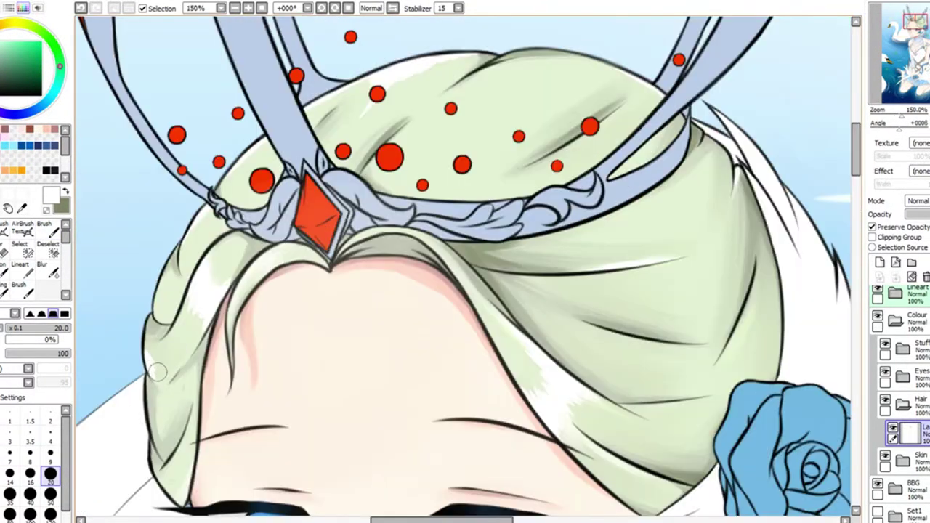
Blend pale mint green into the highlights and lit areas of the crown, side and back hair at sizes 20 and 35
{"action": "key", "text": "b"}
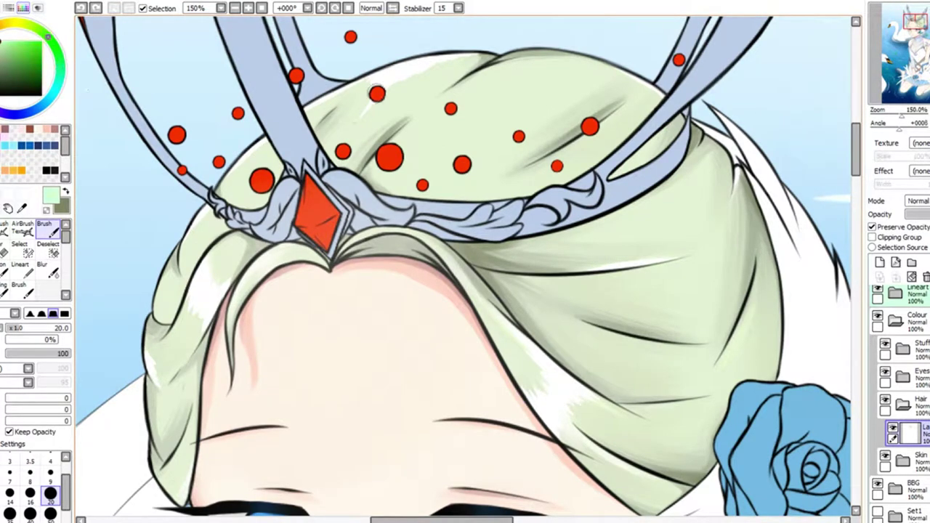
{"action": "key", "text": "a"}
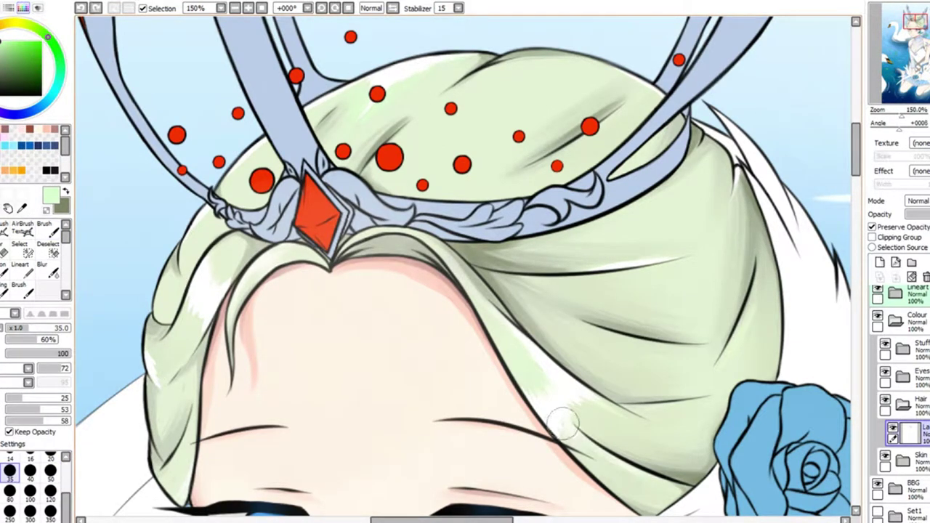
{"action": "scroll", "coordinate": [675, 211], "scroll_direction": "down", "scroll_amount": 1}
{"action": "scroll", "coordinate": [675, 211], "scroll_direction": "up", "scroll_amount": 1}
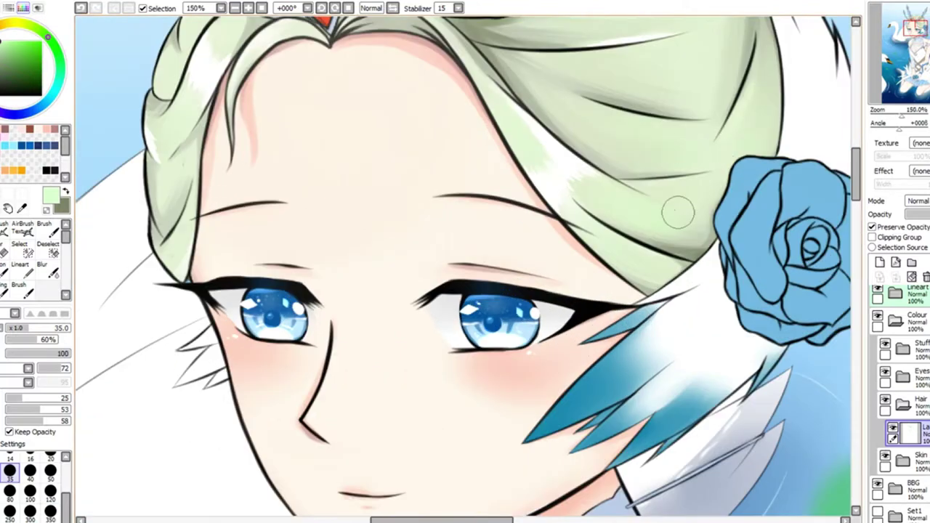
{"action": "scroll", "coordinate": [676, 211], "scroll_direction": "down", "scroll_amount": 1}
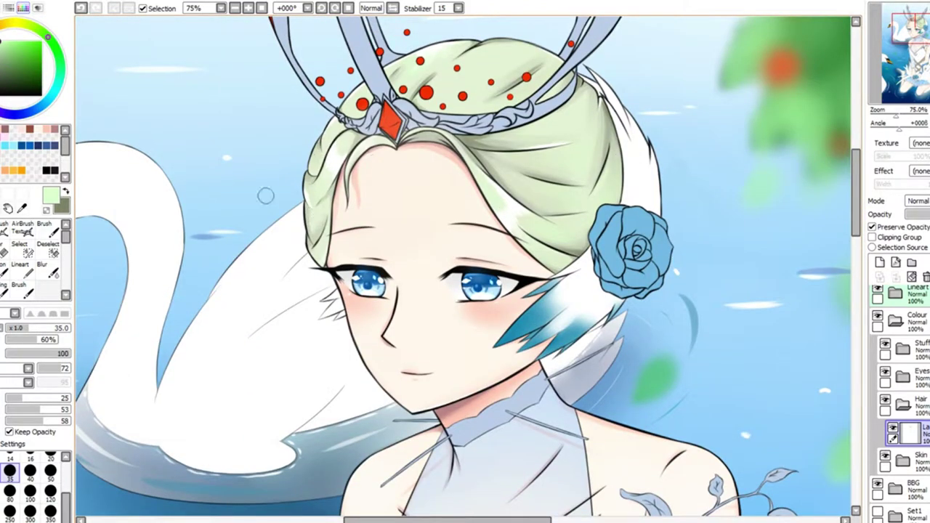
Strengthen the strand shadows on the back hair and crown with dark grey-green at size 20
{"action": "key", "text": "x"}
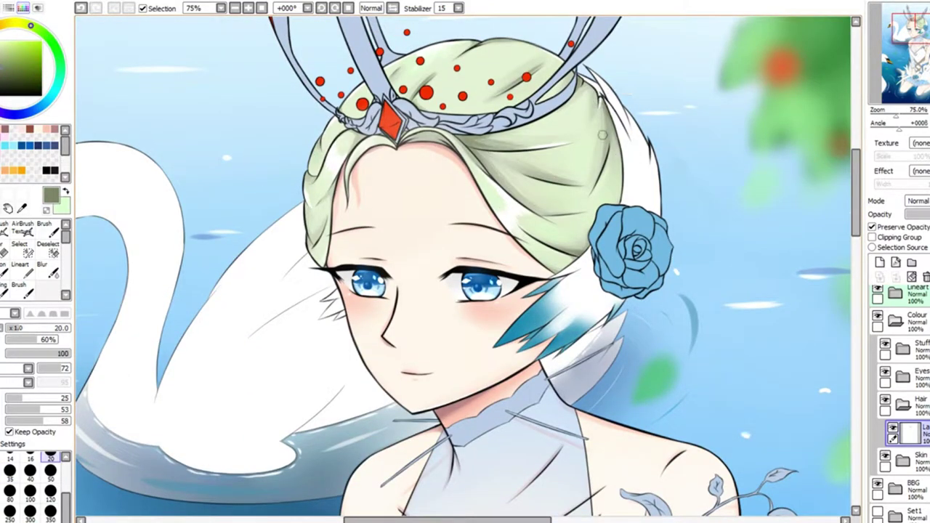
{"action": "key", "text": "b"}
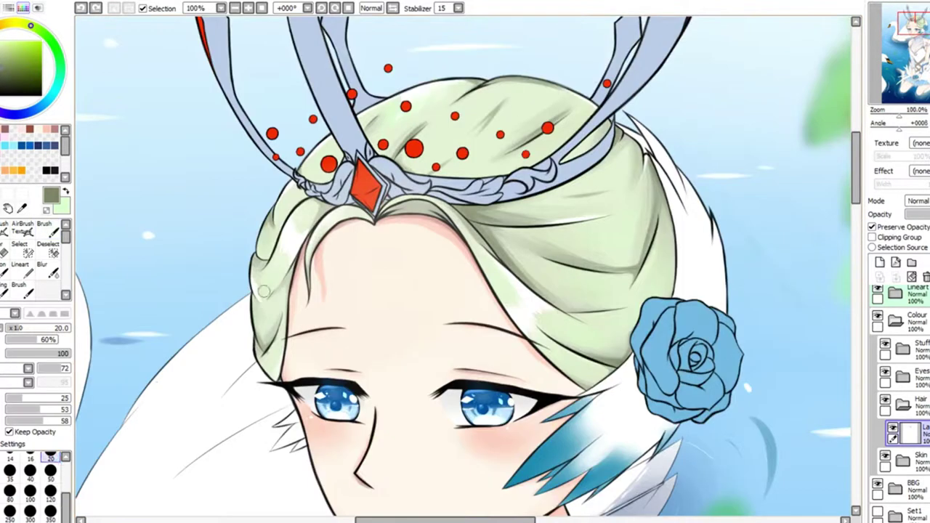
{"action": "left_click_drag", "start_coordinate": [472, 113], "coordinate": [508, 87]}
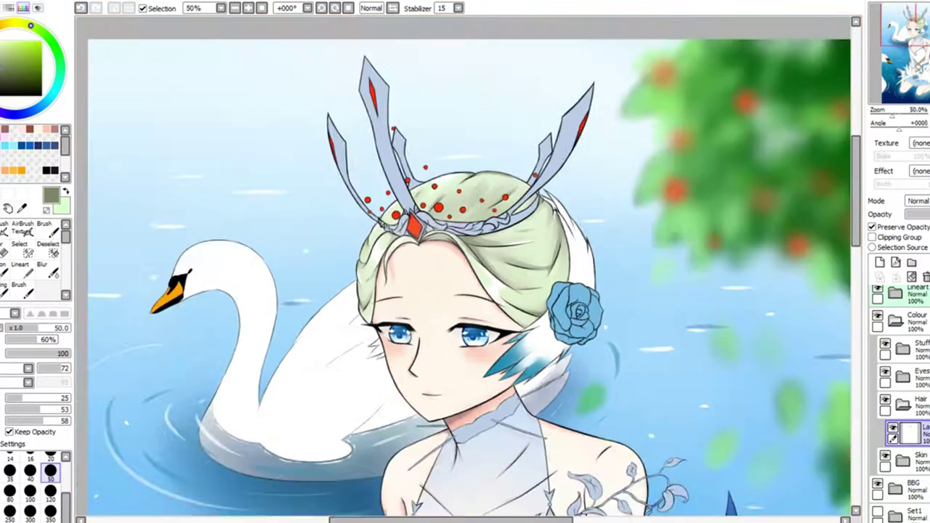
Soften the crown and back-hair shadows with a lighter grey-green at size 30, and refine the strands at size 20
{"action": "scroll", "coordinate": [462, 197], "scroll_direction": "up", "scroll_amount": 3}
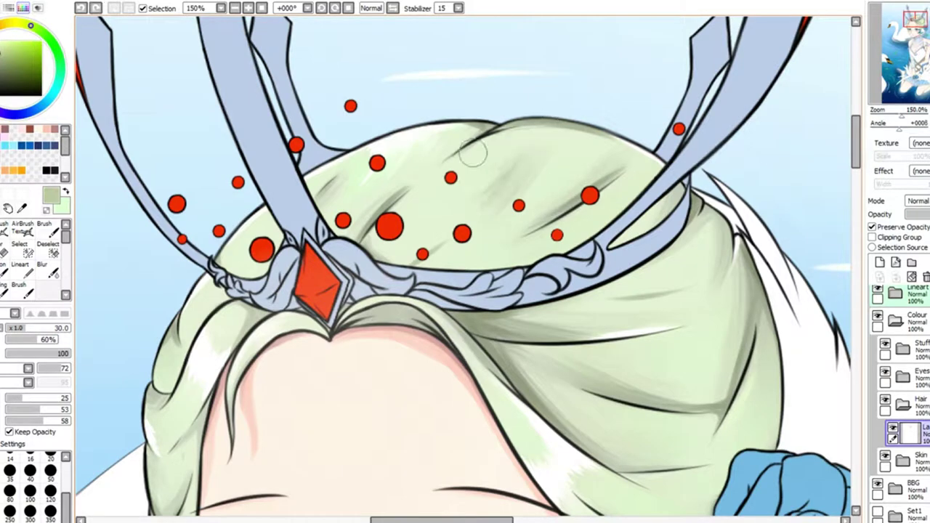
{"action": "scroll", "coordinate": [492, 182], "scroll_direction": "down", "scroll_amount": 2}
{"action": "scroll", "coordinate": [547, 87], "scroll_direction": "up", "scroll_amount": 2}
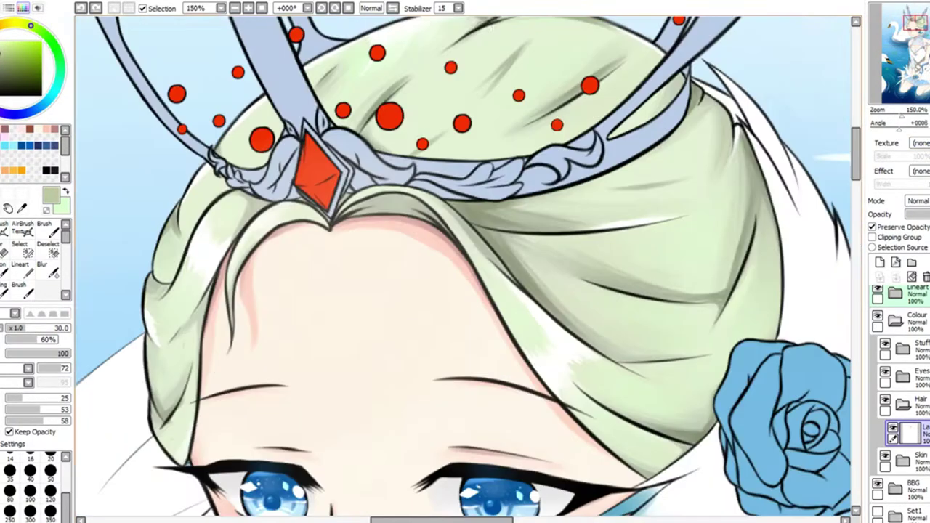
{"action": "key", "text": "b"}
{"action": "scroll", "coordinate": [546, 87], "scroll_direction": "up", "scroll_amount": 1}
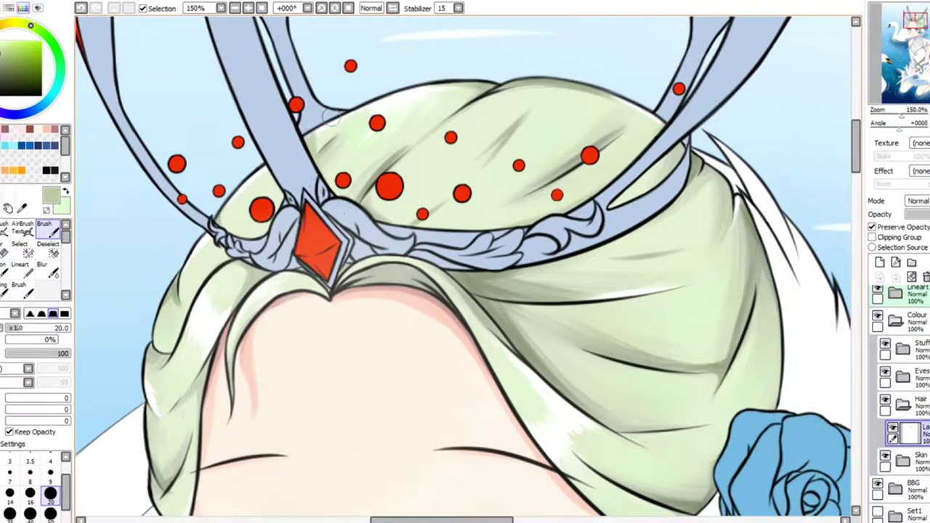
{"action": "scroll", "coordinate": [321, 173], "scroll_direction": "down", "scroll_amount": 2}
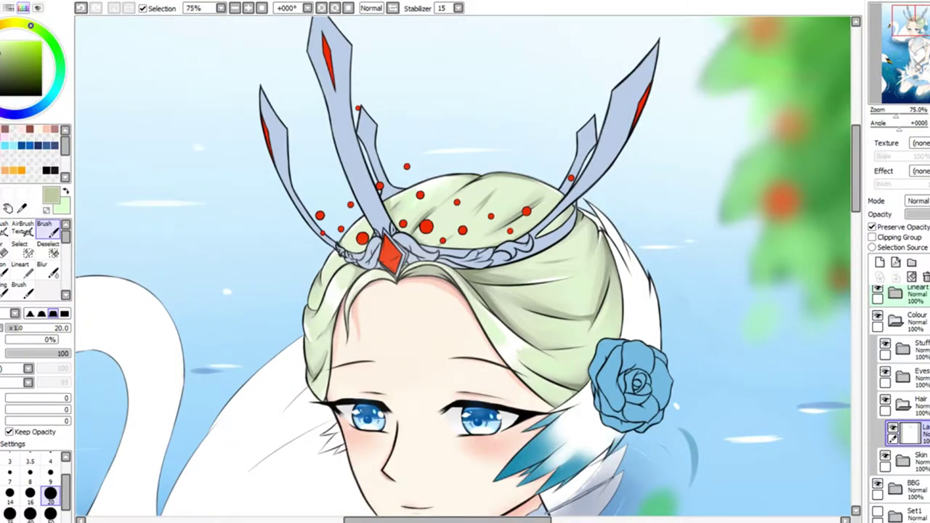
Add white highlights to the top of the crown, the hair just above the tiara band and the back hair at size 20
{"action": "key", "text": "e"}
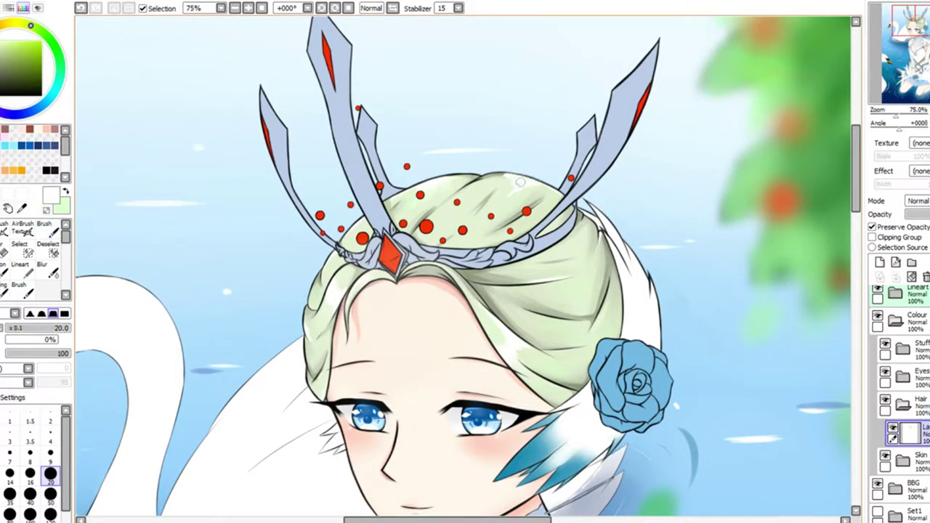
{"action": "scroll", "coordinate": [465, 241], "scroll_direction": "up", "scroll_amount": 3}
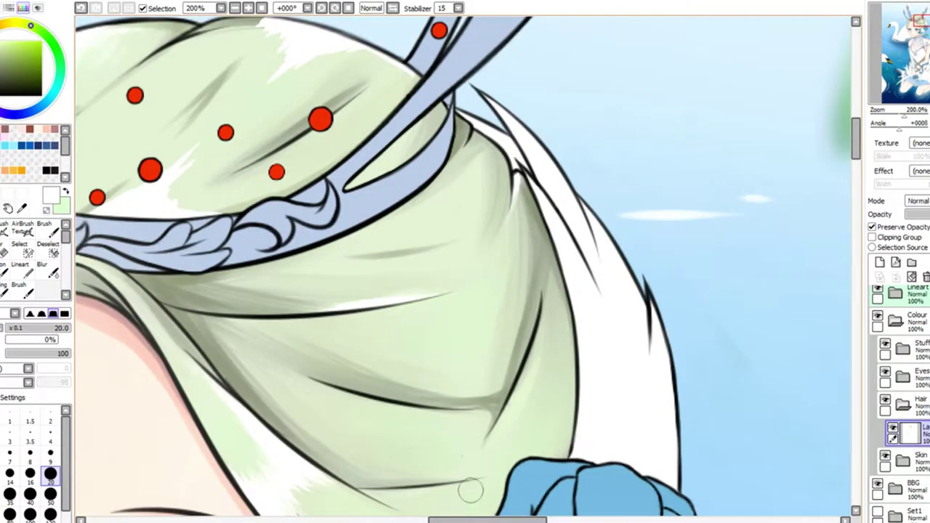
{"action": "scroll", "coordinate": [314, 215], "scroll_direction": "left", "scroll_amount": 5}
{"action": "scroll", "coordinate": [246, 309], "scroll_direction": "left", "scroll_amount": 3}
{"action": "scroll", "coordinate": [246, 309], "scroll_direction": "up", "scroll_amount": 2}
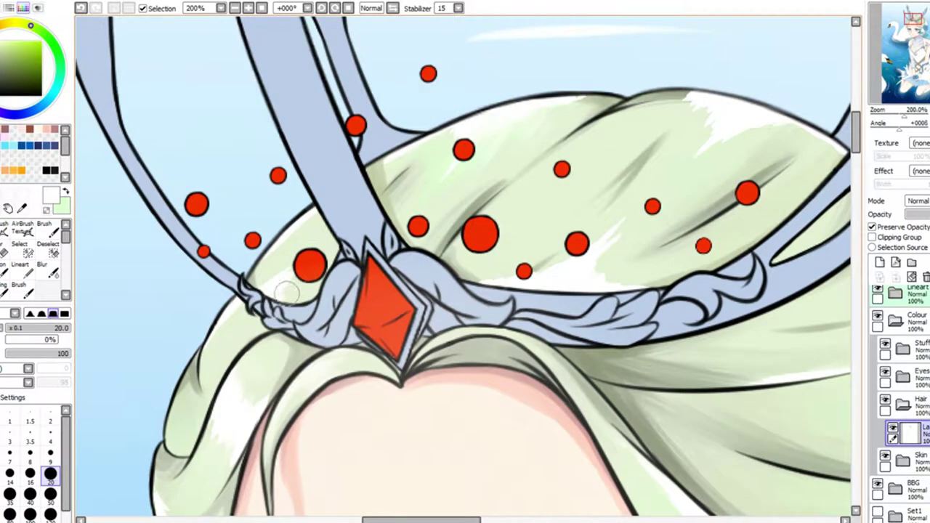
Blend the edges of the white crown highlights into the hair with pale mint green at size 30
{"action": "key", "text": "x"}
{"action": "key", "text": "b"}
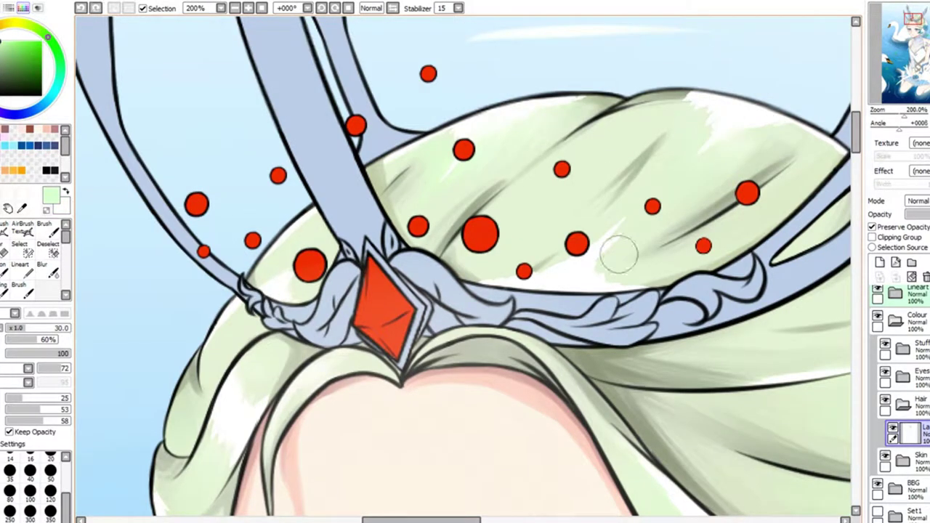
{"action": "scroll", "coordinate": [523, 240], "scroll_direction": "down", "scroll_amount": 4}
{"action": "scroll", "coordinate": [524, 240], "scroll_direction": "up", "scroll_amount": 4}
Paint fine white strand highlights across the middle of the crown with the brush reduced to size 9
{"action": "key", "text": "e"}
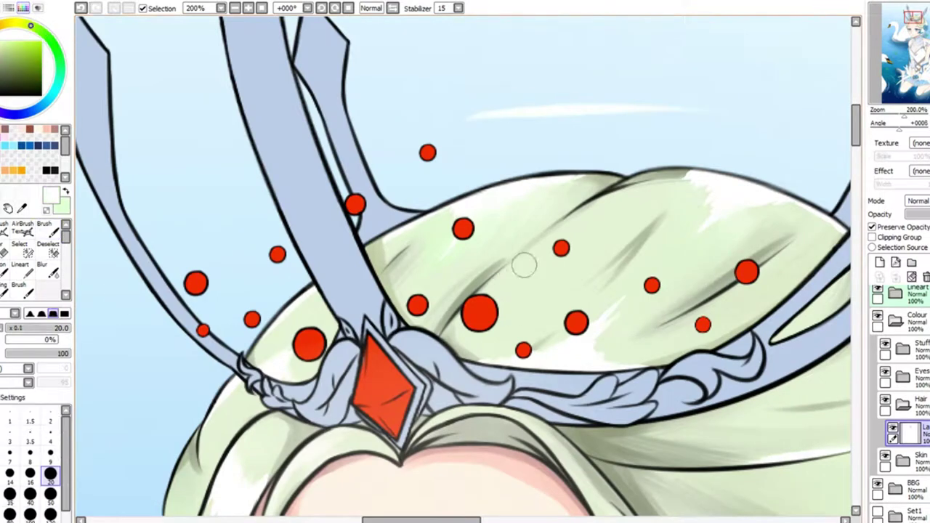
{"action": "key", "text": "bracketleft"}
{"action": "key", "text": "bracketleft"}
{"action": "key", "text": "bracketleft"}
{"action": "key", "text": "bracketleft"}
{"action": "key", "text": "bracketleft"}
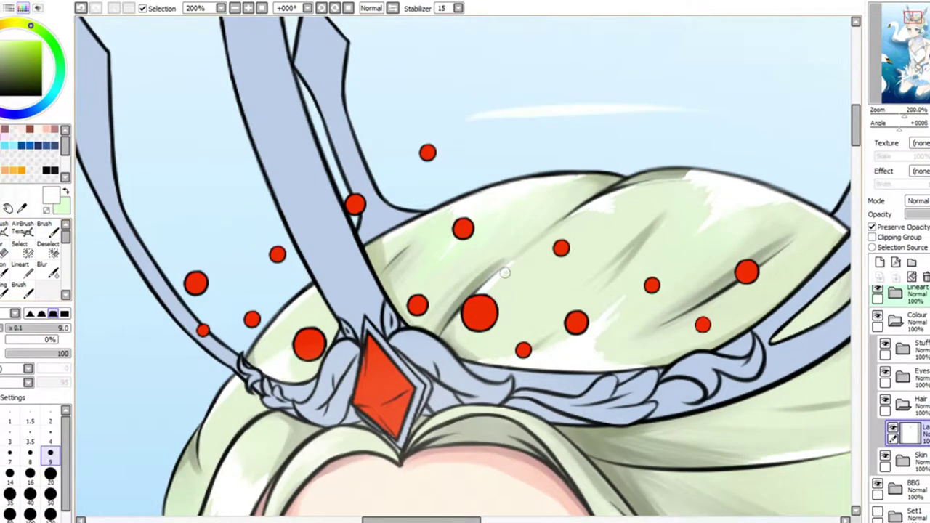
{"action": "scroll", "coordinate": [618, 212], "scroll_direction": "down", "scroll_amount": 4}
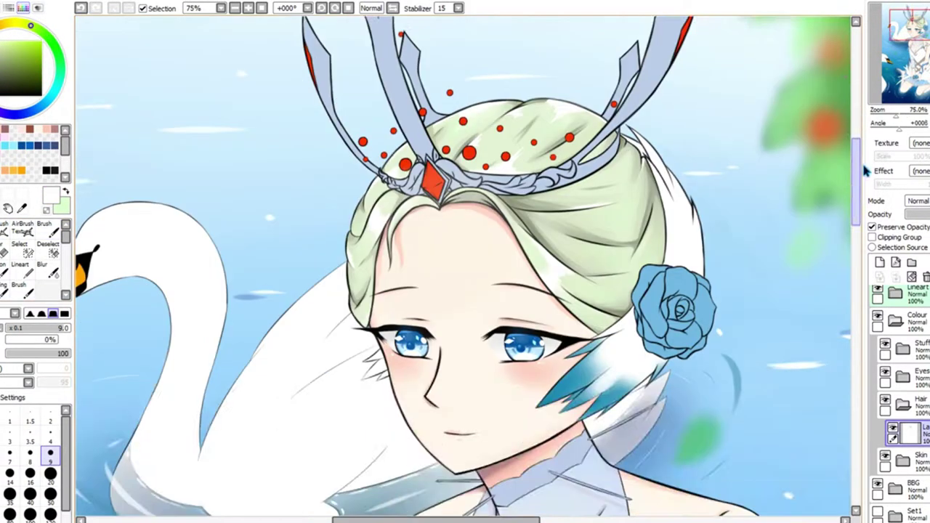
Add thin white highlights to the remaining crown strands, the side hair and the hair near the rose at size 9
{"action": "scroll", "coordinate": [716, 218], "scroll_direction": "up", "scroll_amount": 3}
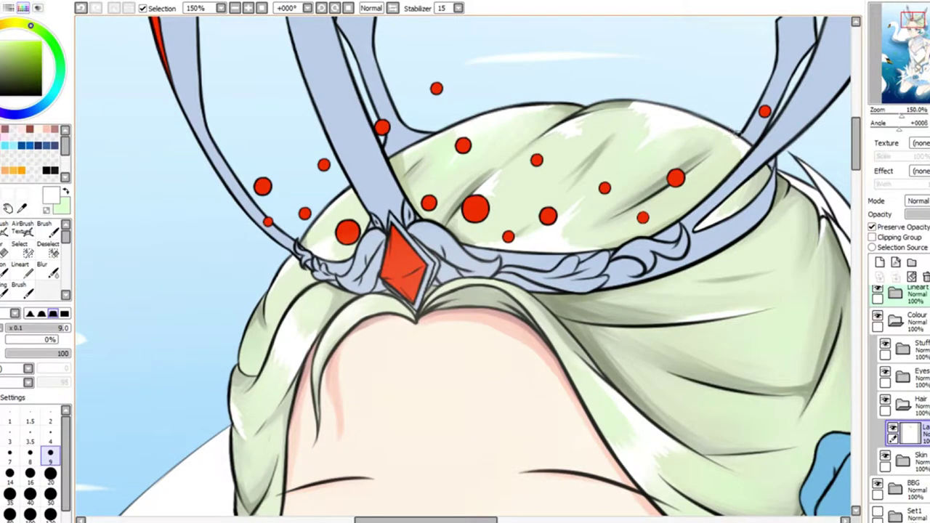
{"action": "scroll", "coordinate": [737, 133], "scroll_direction": "down", "scroll_amount": 1}
{"action": "scroll", "coordinate": [658, 295], "scroll_direction": "up", "scroll_amount": 1}
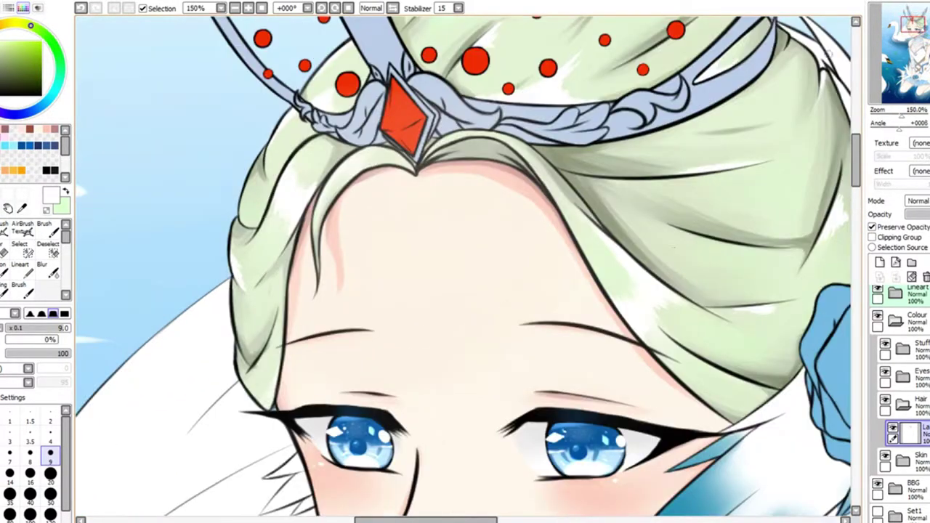
{"action": "scroll", "coordinate": [839, 216], "scroll_direction": "down", "scroll_amount": 2}
{"action": "key", "text": "b"}
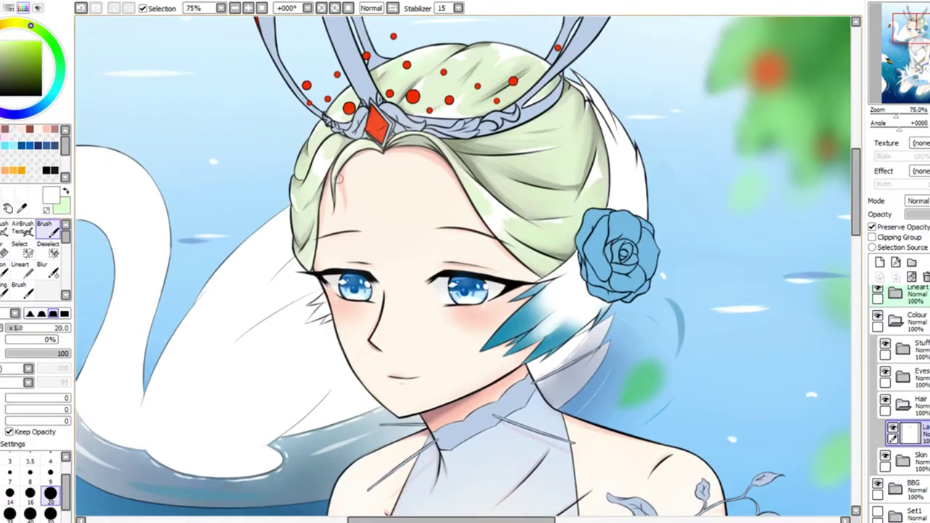
On the Skin layer, tint both upper eyelids with light pink at size 20 and add white highlights above the lash lines
{"action": "scroll", "coordinate": [799, 284], "scroll_direction": "down", "scroll_amount": 1}
{"action": "scroll", "coordinate": [748, 322], "scroll_direction": "up", "scroll_amount": 6}
{"action": "scroll", "coordinate": [748, 322], "scroll_direction": "down", "scroll_amount": 1}
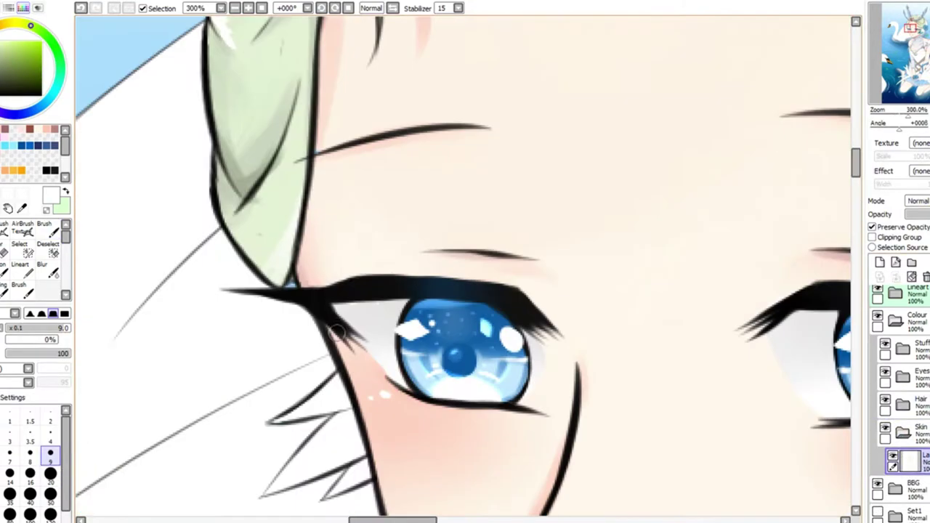
{"action": "scroll", "coordinate": [394, 492], "scroll_direction": "right", "scroll_amount": 3}
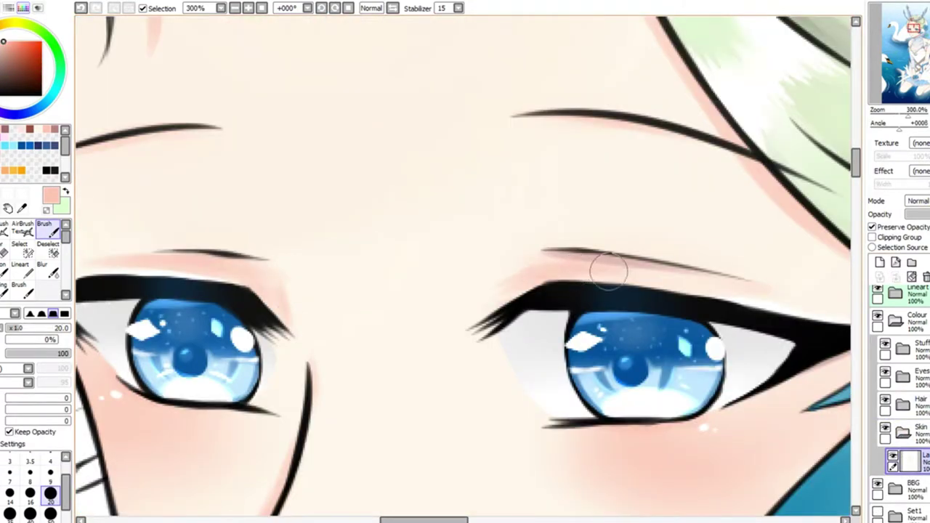
{"action": "scroll", "coordinate": [131, 441], "scroll_direction": "left", "scroll_amount": 2}
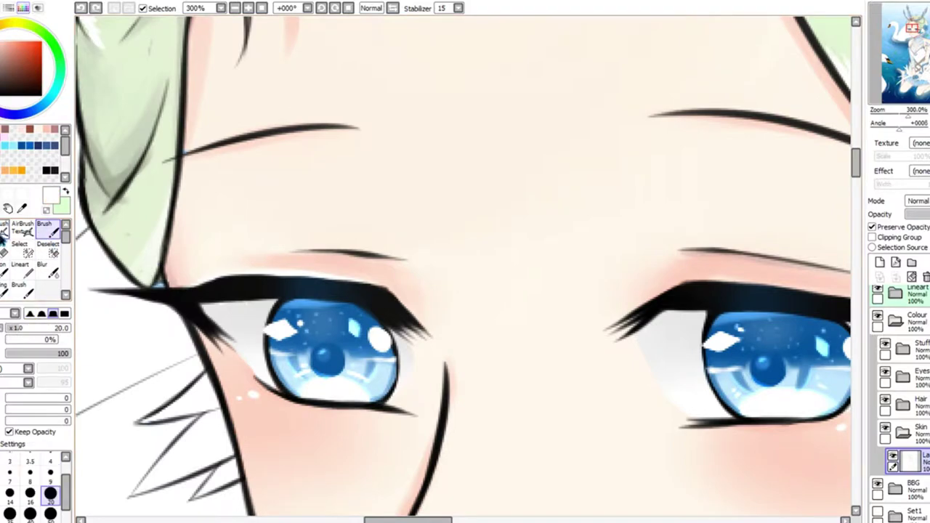
On the top layer of the Stuff folder, shade the long sleeve's inner edge with translucent blue at size 50
{"action": "key", "text": "n"}
{"action": "left_click", "coordinate": [899, 115]}
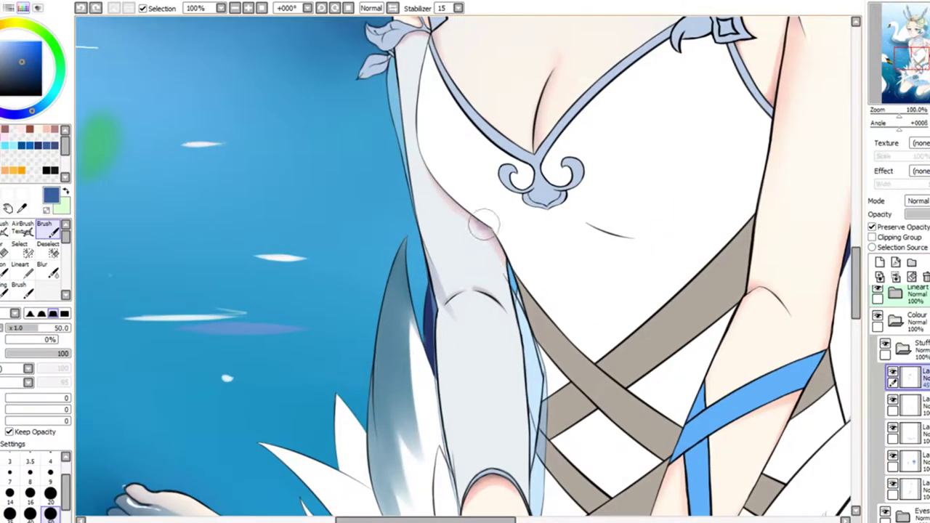
{"action": "scroll", "coordinate": [465, 306], "scroll_direction": "down", "scroll_amount": 3}
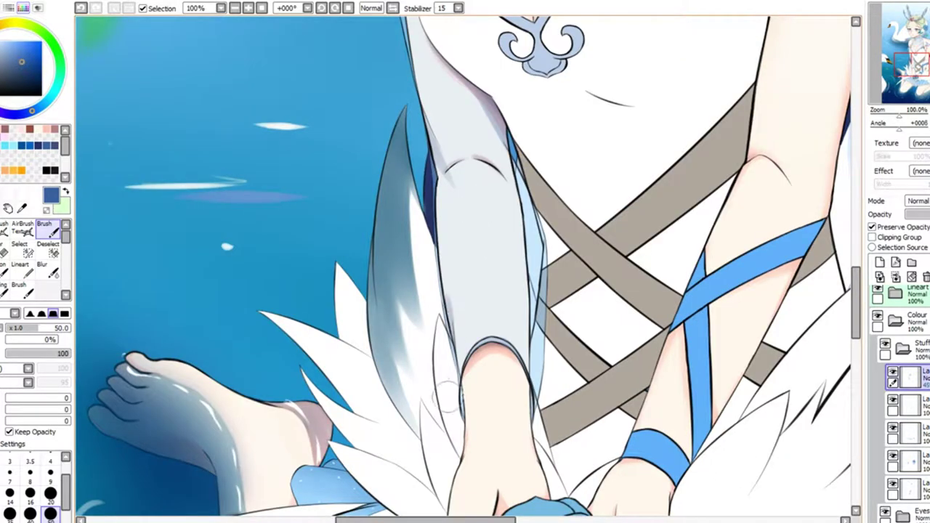
Try soft white highlights on the sleeve's upper arm and down the centre of its forearm
{"action": "scroll", "coordinate": [421, 174], "scroll_direction": "up", "scroll_amount": 5}
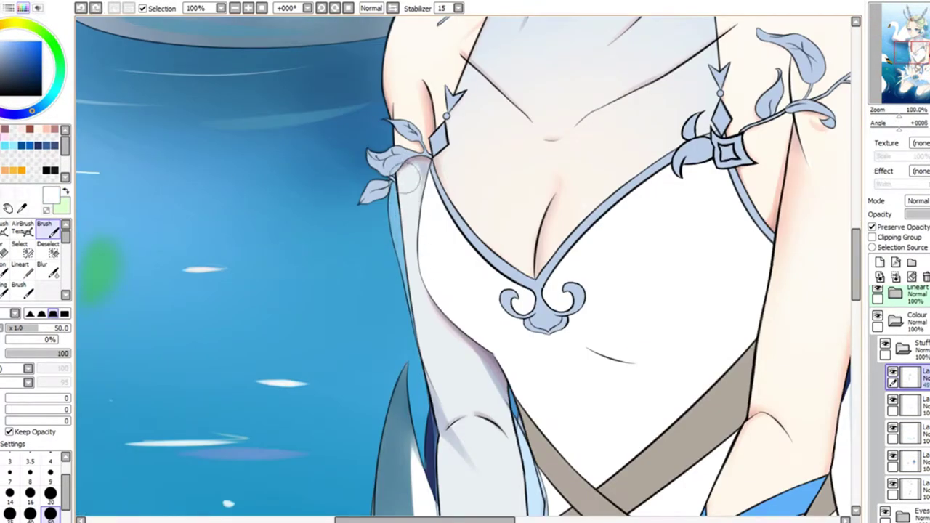
{"action": "scroll", "coordinate": [410, 182], "scroll_direction": "down", "scroll_amount": 5}
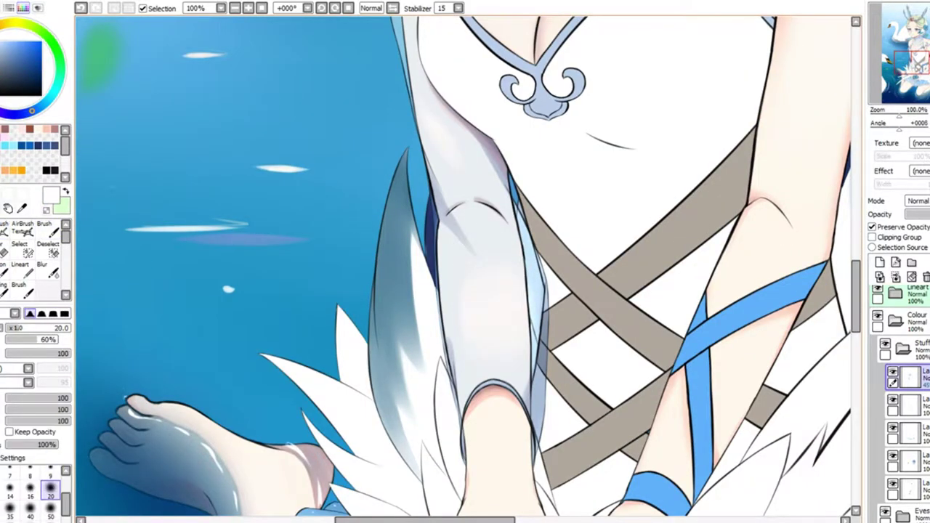
{"action": "scroll", "coordinate": [543, 221], "scroll_direction": "down", "scroll_amount": 3}
{"action": "scroll", "coordinate": [543, 220], "scroll_direction": "up", "scroll_amount": 3}
{"action": "key", "text": "b"}
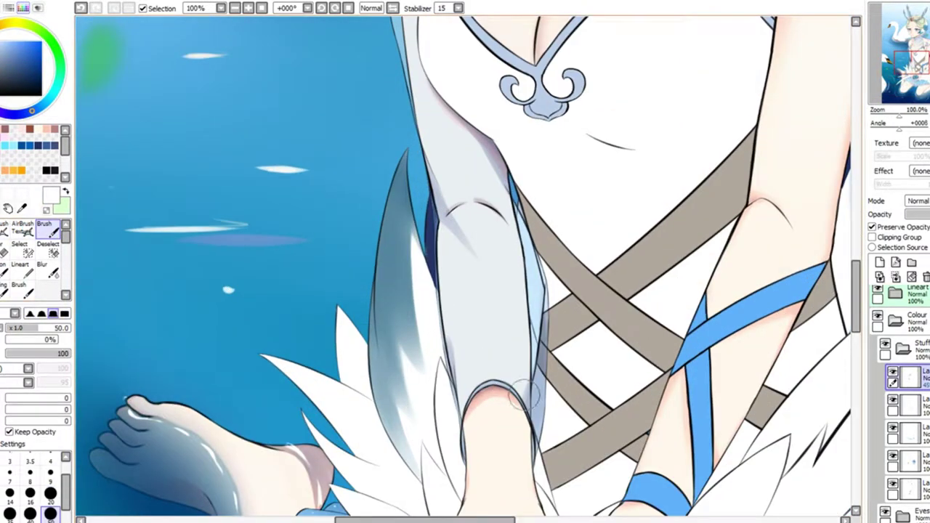
{"action": "scroll", "coordinate": [399, 114], "scroll_direction": "up", "scroll_amount": 3}
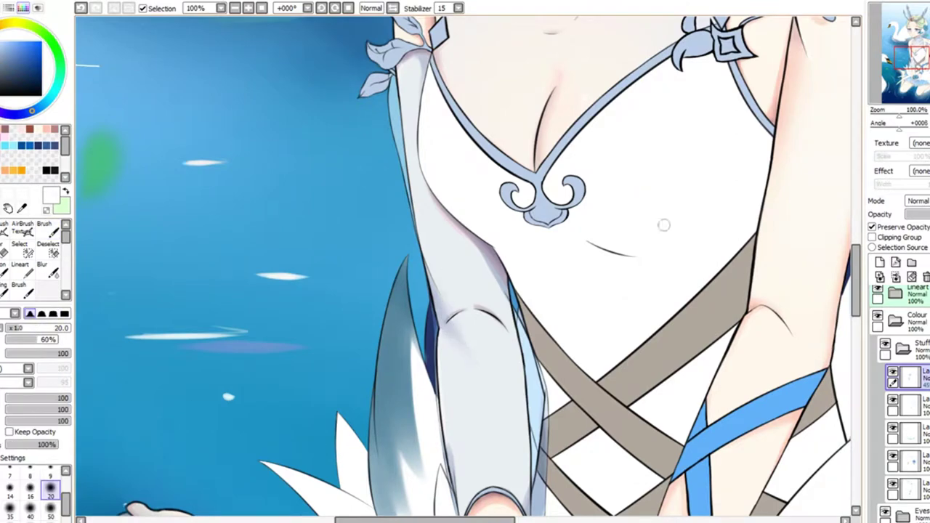
{"action": "scroll", "coordinate": [458, 406], "scroll_direction": "down", "scroll_amount": 2}
{"action": "scroll", "coordinate": [458, 407], "scroll_direction": "up", "scroll_amount": 4}
Shade the sleeve around the elbow crease with blue at size 50 and blend the shadow edges
{"action": "left_click", "coordinate": [38, 145]}
{"action": "left_click_drag", "start_coordinate": [546, 247], "coordinate": [587, 389]}
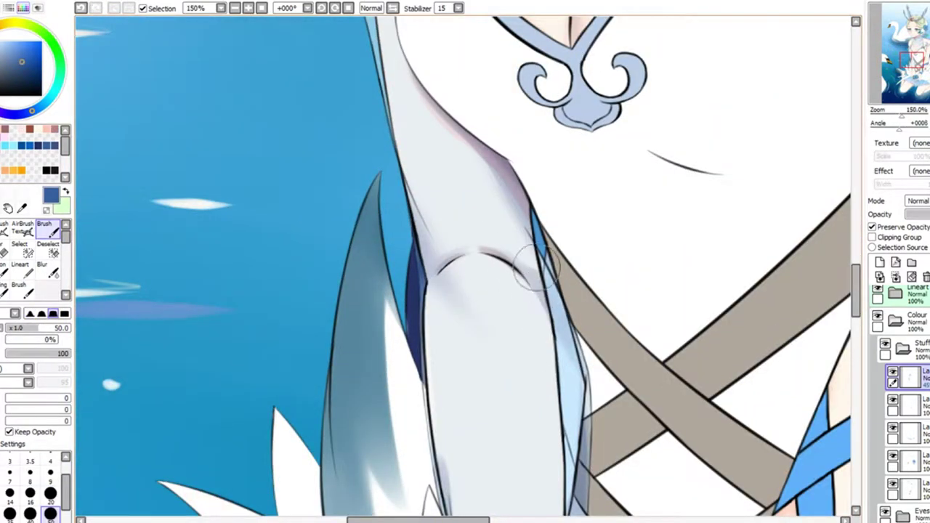
{"action": "scroll", "coordinate": [917, 138], "scroll_direction": "down", "scroll_amount": 2}
{"action": "scroll", "coordinate": [917, 138], "scroll_direction": "up", "scroll_amount": 3}
{"action": "key", "text": "b"}
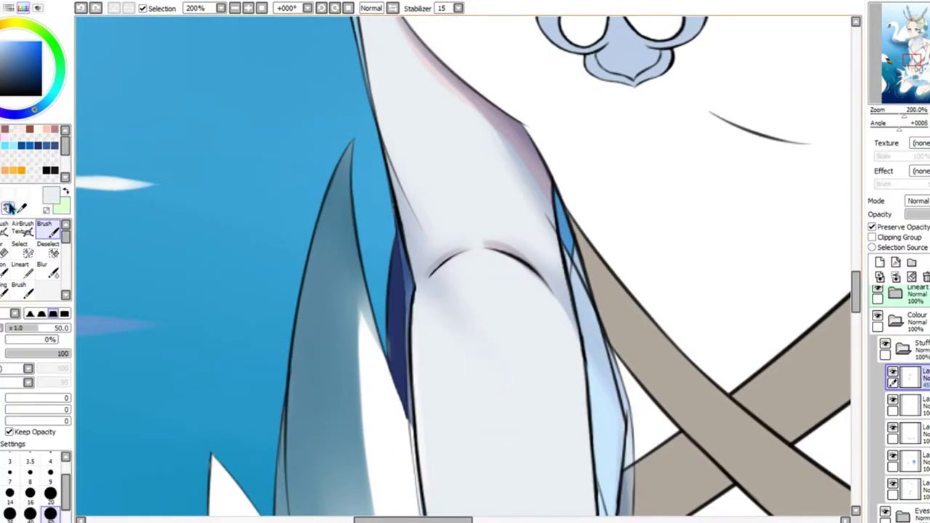
Shade the sleeve's lower edges and the area around the wrist opening with deeper blue at size 20
{"action": "scroll", "coordinate": [283, 214], "scroll_direction": "down", "scroll_amount": 9}
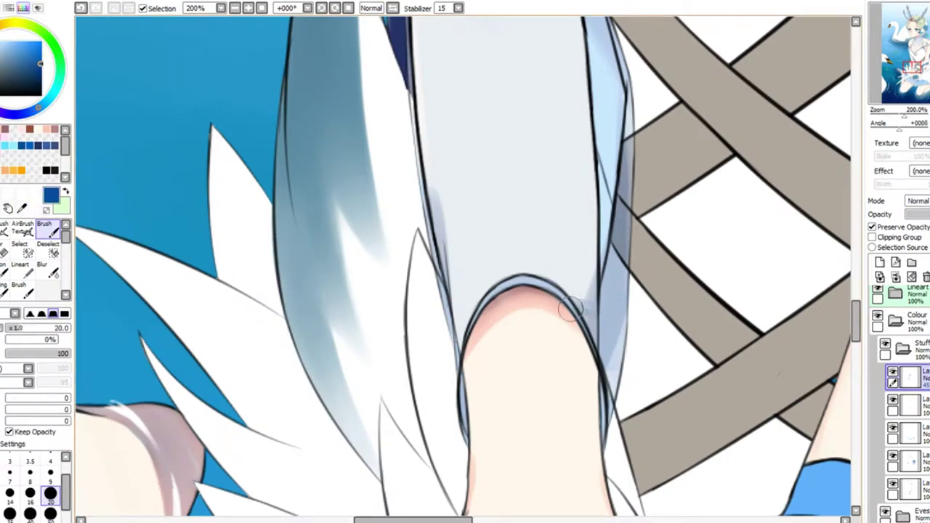
{"action": "scroll", "coordinate": [855, 285], "scroll_direction": "down", "scroll_amount": 4}
{"action": "scroll", "coordinate": [855, 286], "scroll_direction": "up", "scroll_amount": 3}
{"action": "scroll", "coordinate": [855, 286], "scroll_direction": "down", "scroll_amount": 1}
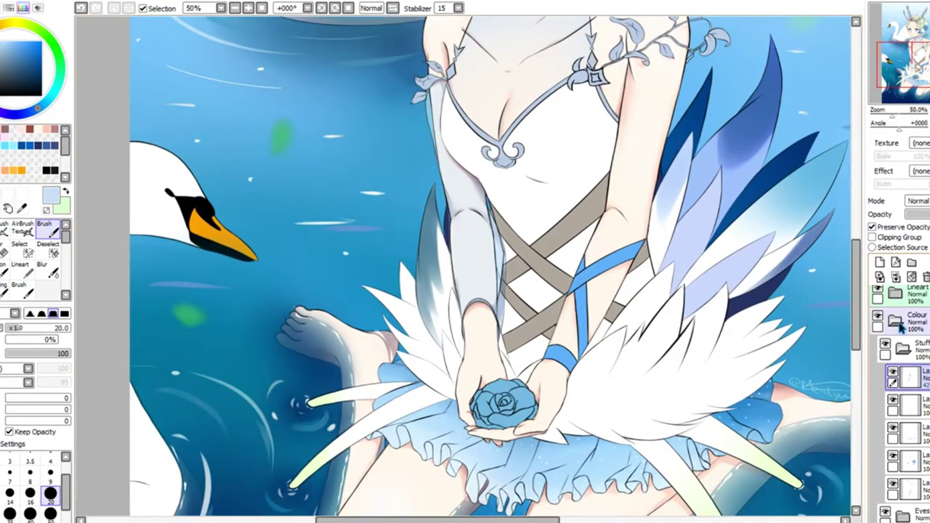
Shade the sheer neck fabric below the collar and pins with dark blue, enlarging the brush from size 20 to 40
{"action": "scroll", "coordinate": [855, 285], "scroll_direction": "up", "scroll_amount": 3}
{"action": "left_click_drag", "start_coordinate": [526, 114], "coordinate": [535, 167]}
{"action": "left_click_drag", "start_coordinate": [622, 89], "coordinate": [708, 124]}
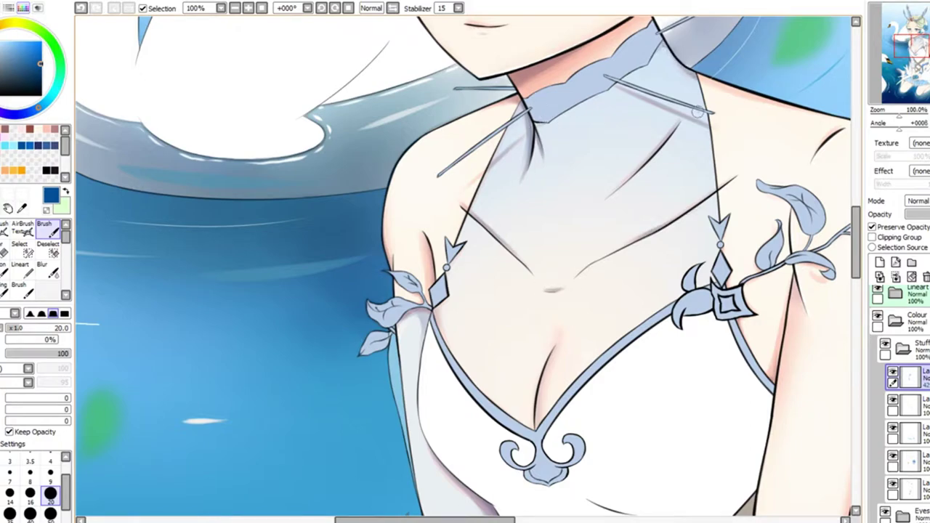
{"action": "key", "text": "bracketright"}
{"action": "key", "text": "bracketright"}
{"action": "key", "text": "bracketright"}
{"action": "key", "text": "bracketright"}
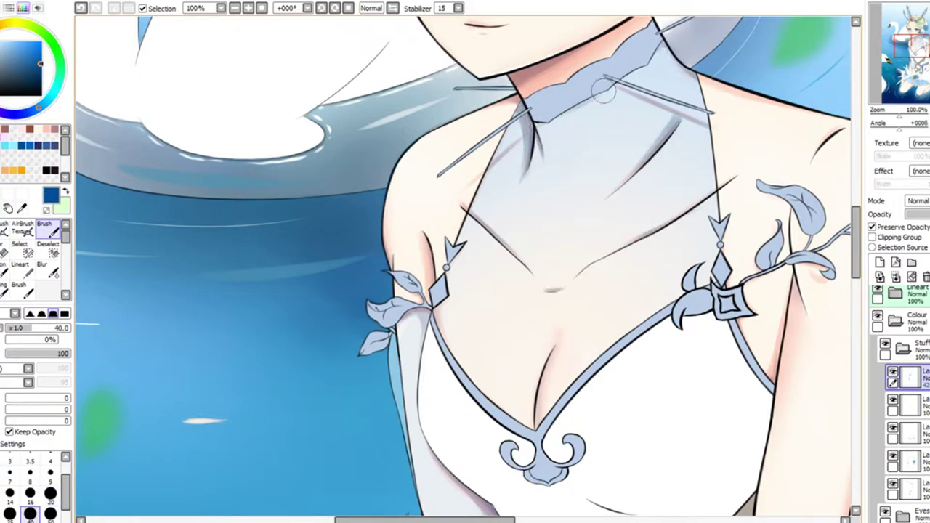
On Layer12, paint thin white edge highlights on the blue wristband and the vertical arm ribbon at size 9
{"action": "scroll", "coordinate": [839, 195], "scroll_direction": "down", "scroll_amount": 2}
{"action": "scroll", "coordinate": [304, 384], "scroll_direction": "up", "scroll_amount": 3}
{"action": "key", "text": "bracketleft"}
{"action": "key", "text": "bracketleft"}
{"action": "key", "text": "bracketleft"}
{"action": "key", "text": "bracketleft"}
{"action": "key", "text": "bracketleft"}
{"action": "key", "text": "bracketleft"}
{"action": "key", "text": "bracketleft"}
{"action": "key", "text": "bracketleft"}
{"action": "key", "text": "bracketleft"}
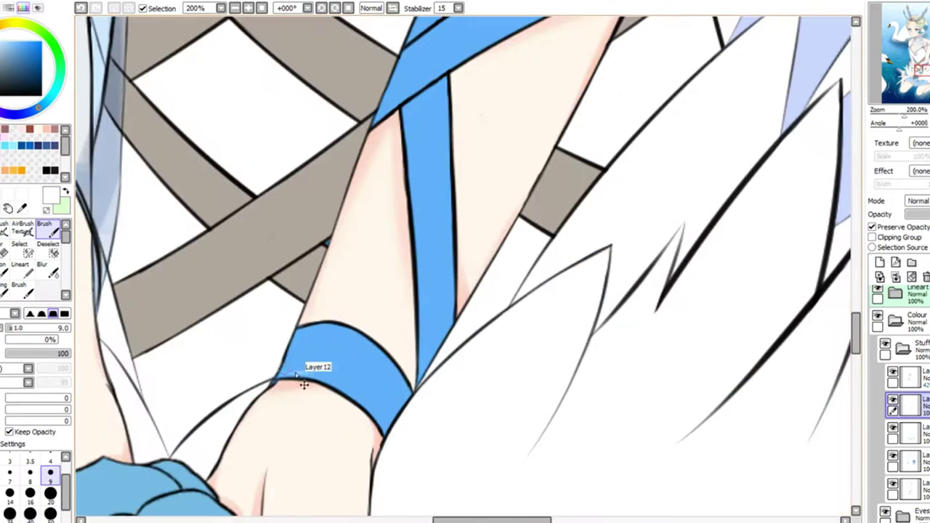
{"action": "left_click_drag", "start_coordinate": [316, 385], "coordinate": [383, 430]}
{"action": "left_click", "coordinate": [40, 231]}
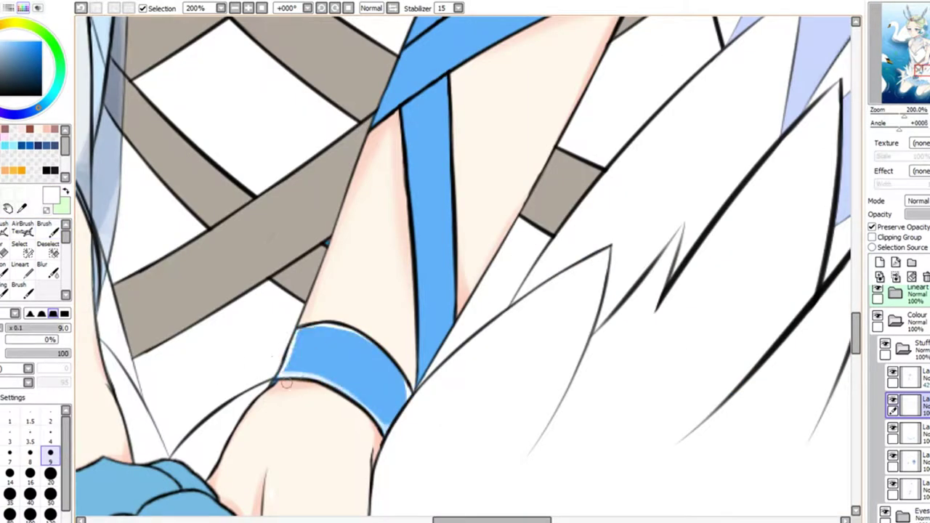
{"action": "left_click_drag", "start_coordinate": [406, 160], "coordinate": [414, 266]}
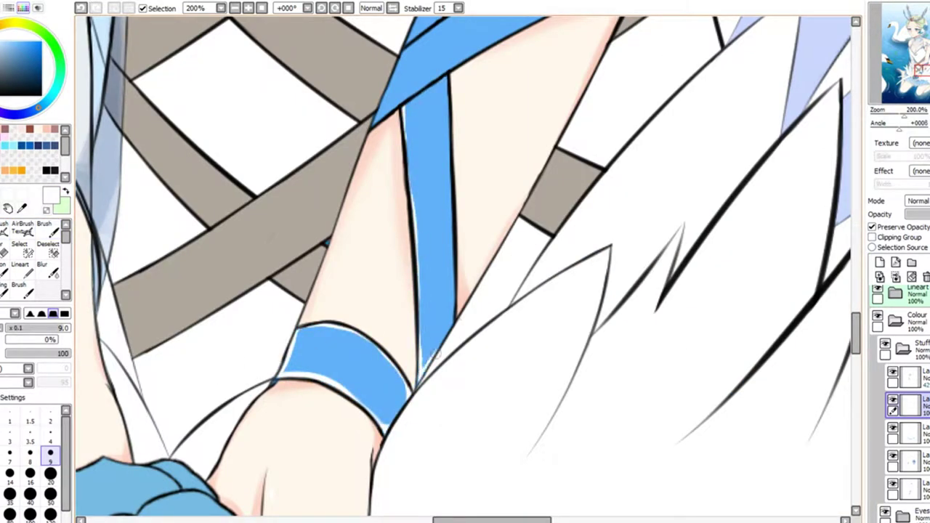
{"action": "left_click_drag", "start_coordinate": [452, 212], "coordinate": [454, 259]}
Add thin white edge highlights to the crossing arm ribbon and its small upper piece, and reset the canvas rotation
{"action": "scroll", "coordinate": [366, 295], "scroll_direction": "up", "scroll_amount": 3}
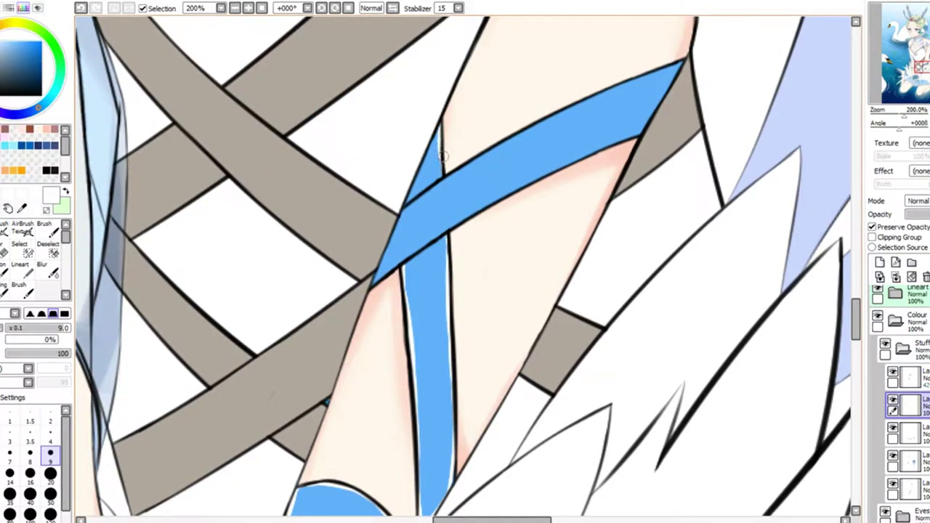
{"action": "left_click_drag", "start_coordinate": [429, 131], "coordinate": [442, 172]}
{"action": "left_click_drag", "start_coordinate": [442, 172], "coordinate": [509, 232]}
{"action": "mouse_move", "coordinate": [407, 207]}
{"action": "left_mouse_down"}
{"action": "mouse_move", "coordinate": [640, 313]}
{"action": "mouse_move", "coordinate": [756, 336]}
{"action": "left_mouse_up"}
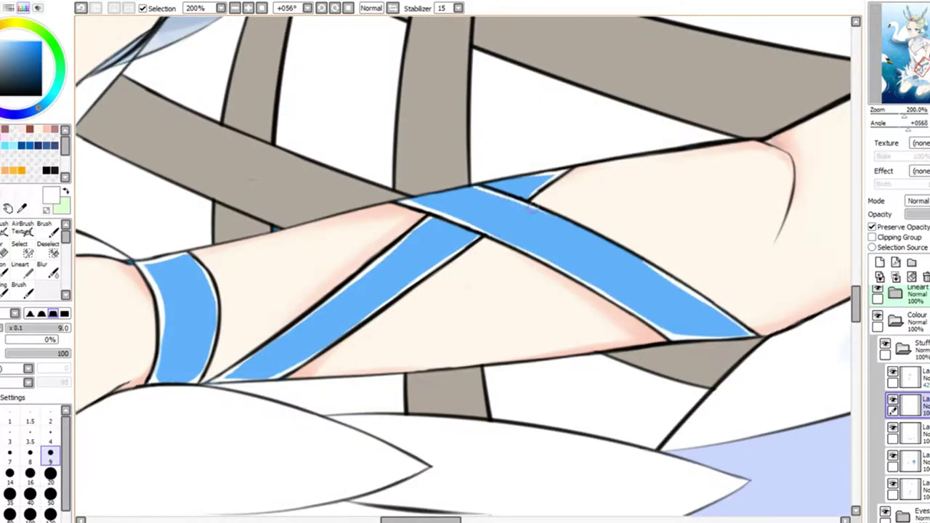
{"action": "key", "text": "Home"}
Shade the crossing arm ribbon and its overlaps with translucent dark navy at size 9
{"action": "left_click", "coordinate": [31, 145]}
{"action": "left_click", "coordinate": [44, 224]}
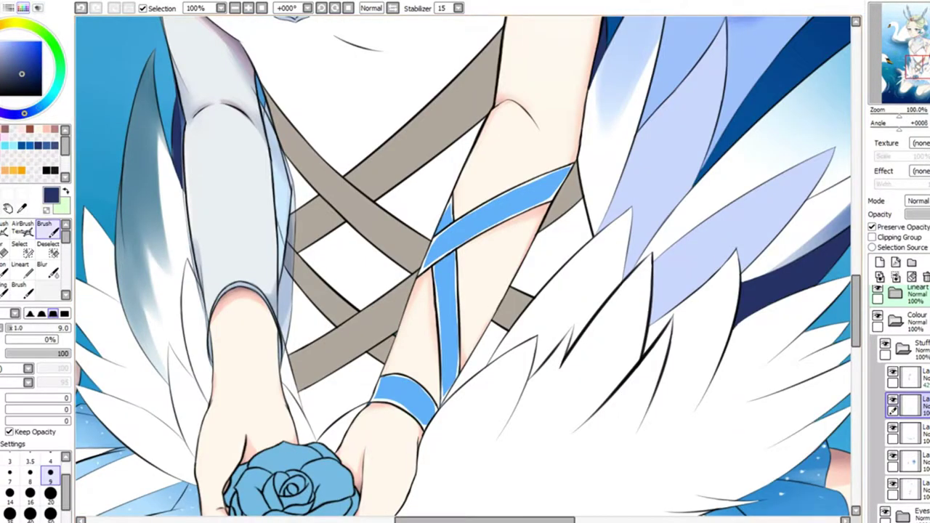
{"action": "key", "text": "ctrl+plus"}
{"action": "left_click_drag", "start_coordinate": [407, 98], "coordinate": [398, 164]}
{"action": "key", "text": "["}
{"action": "key", "text": "["}
{"action": "key", "text": "["}
{"action": "left_click_drag", "start_coordinate": [407, 231], "coordinate": [377, 284]}
{"action": "mouse_move", "coordinate": [508, 182]}
{"action": "left_mouse_down"}
{"action": "mouse_move", "coordinate": [727, 429]}
{"action": "mouse_move", "coordinate": [558, 146]}
{"action": "left_mouse_up"}
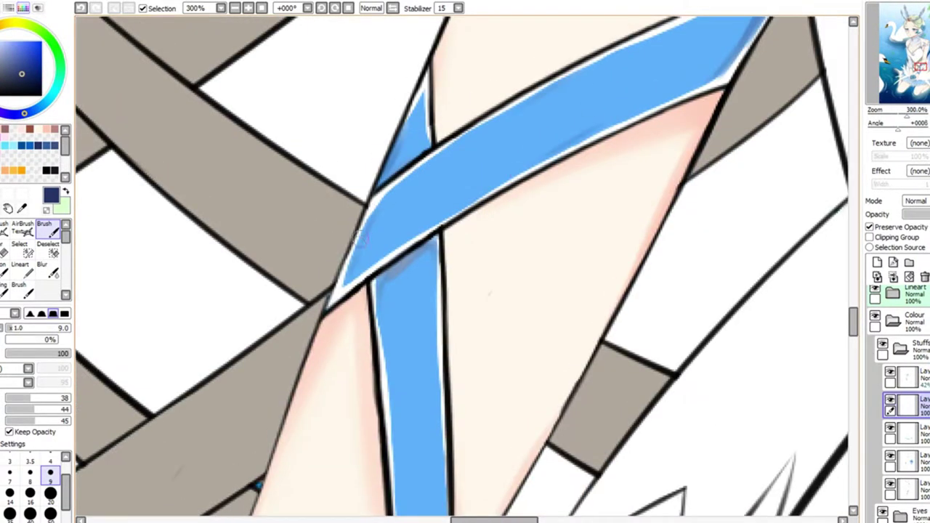
Continue the dark navy shading down the vertical arm ribbon and onto the wristband at size 9
{"action": "scroll", "coordinate": [840, 323], "scroll_direction": "down", "scroll_amount": 3}
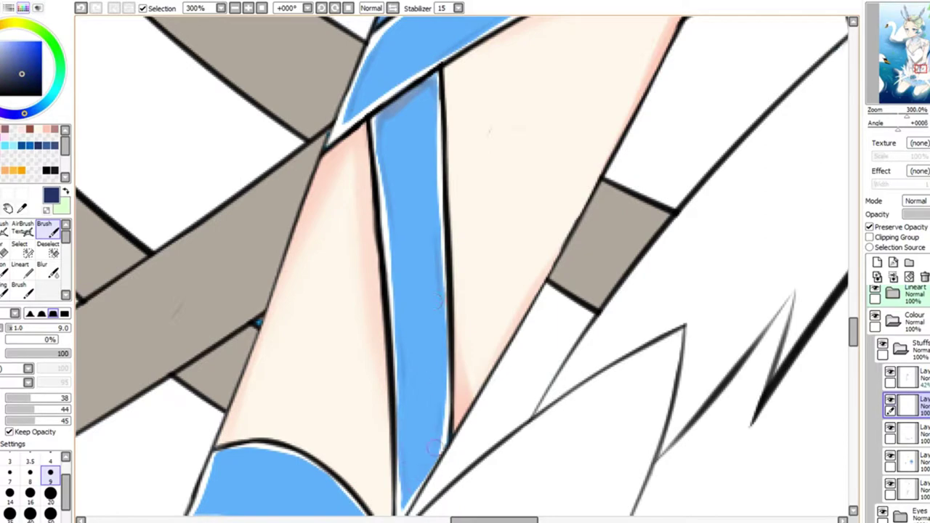
{"action": "scroll", "coordinate": [396, 100], "scroll_direction": "down", "scroll_amount": 3}
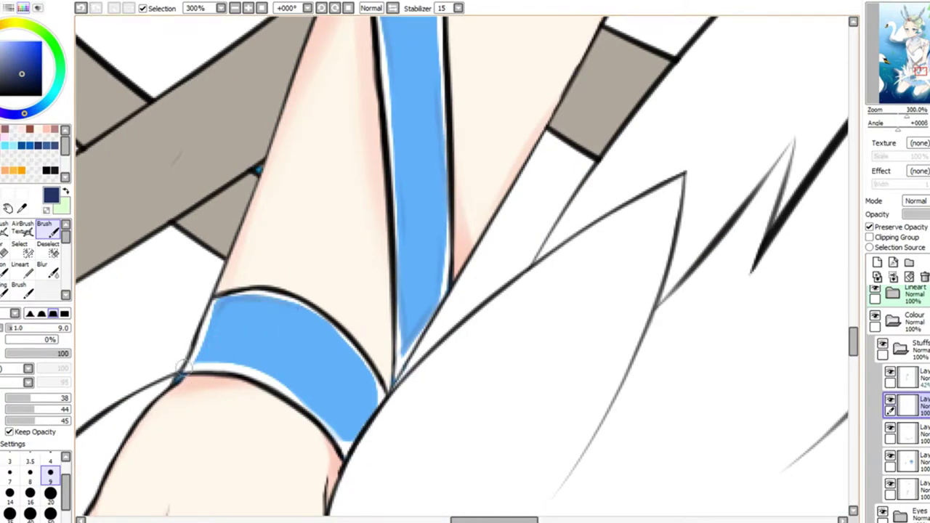
{"action": "scroll", "coordinate": [361, 418], "scroll_direction": "down", "scroll_amount": 3}
On the white dress layer, paint soft gray shading beneath the bust on the side nearest the ribboned arm at size 20
{"action": "scroll", "coordinate": [361, 418], "scroll_direction": "up", "scroll_amount": 1}
{"action": "scroll", "coordinate": [407, 240], "scroll_direction": "up", "scroll_amount": 2}
{"action": "left_click", "coordinate": [407, 240], "text": "alt"}
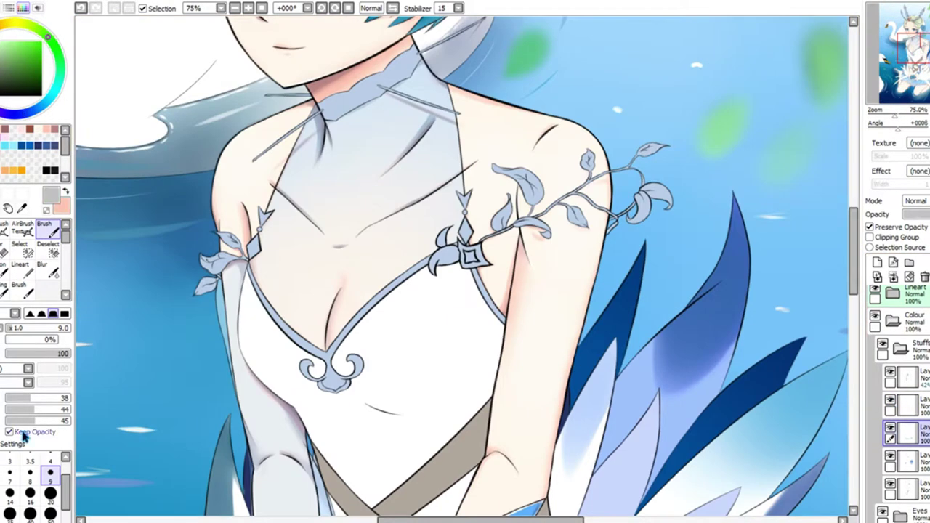
{"action": "left_click", "coordinate": [50, 513]}
{"action": "scroll", "coordinate": [415, 239], "scroll_direction": "up", "scroll_amount": 1}
{"action": "left_click_drag", "start_coordinate": [338, 258], "coordinate": [476, 271]}
{"action": "mouse_move", "coordinate": [400, 198]}
{"action": "left_mouse_down"}
{"action": "mouse_move", "coordinate": [396, 283]}
{"action": "mouse_move", "coordinate": [492, 216]}
{"action": "mouse_move", "coordinate": [517, 144]}
{"action": "mouse_move", "coordinate": [511, 180]}
{"action": "left_mouse_up"}
{"action": "key", "text": "e"}
{"action": "key", "text": "b"}
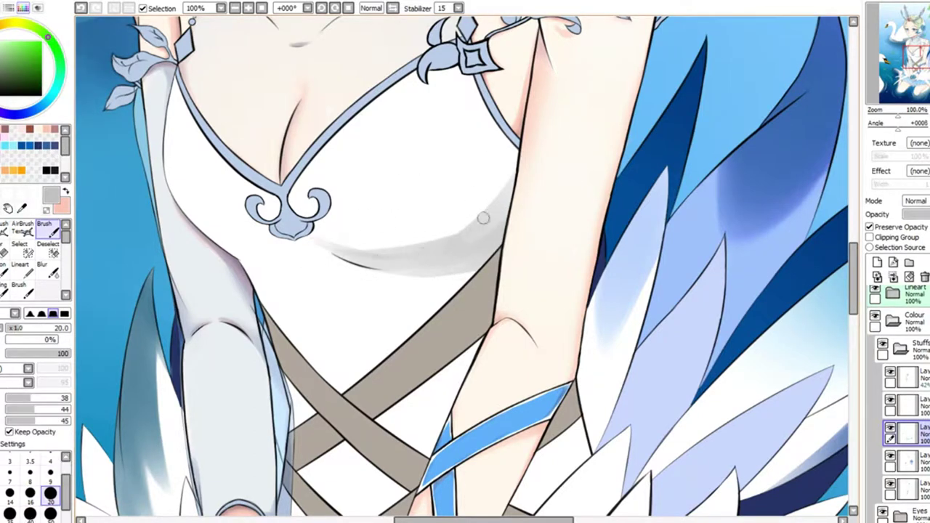
Extend the gray bust shading to the sleeve side of the dress with the brush enlarged to size 50
{"action": "key", "text": "bracketright"}
{"action": "left_click_drag", "start_coordinate": [181, 219], "coordinate": [266, 251]}
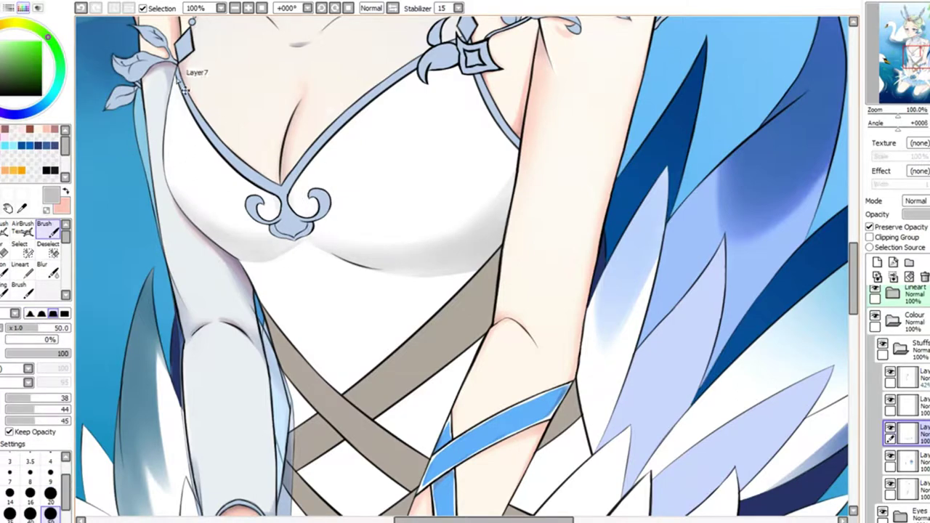
{"action": "key", "text": "minus"}
{"action": "key", "text": "plus"}
Tint the shaded areas of the dress bust with soft light pink, using the airbrush at size 120
{"action": "key", "text": "x"}
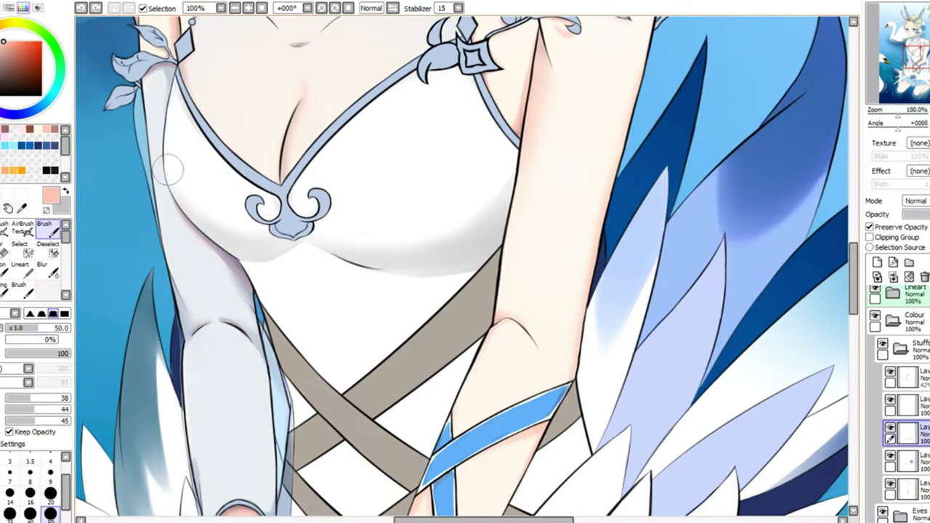
{"action": "key", "text": "n"}
{"action": "key", "text": "bracketright"}
{"action": "left_click", "coordinate": [362, 176], "text": "alt"}
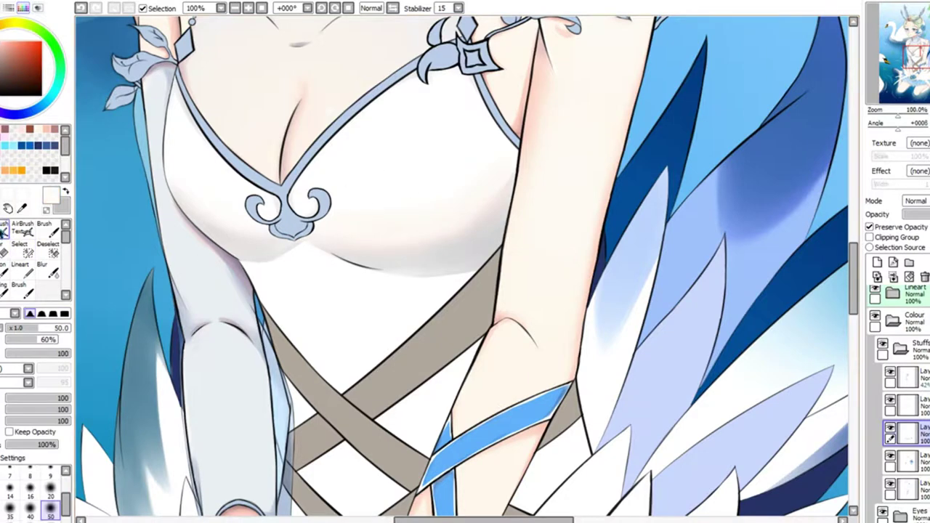
{"action": "key", "text": "b"}
{"action": "key", "text": "plus"}
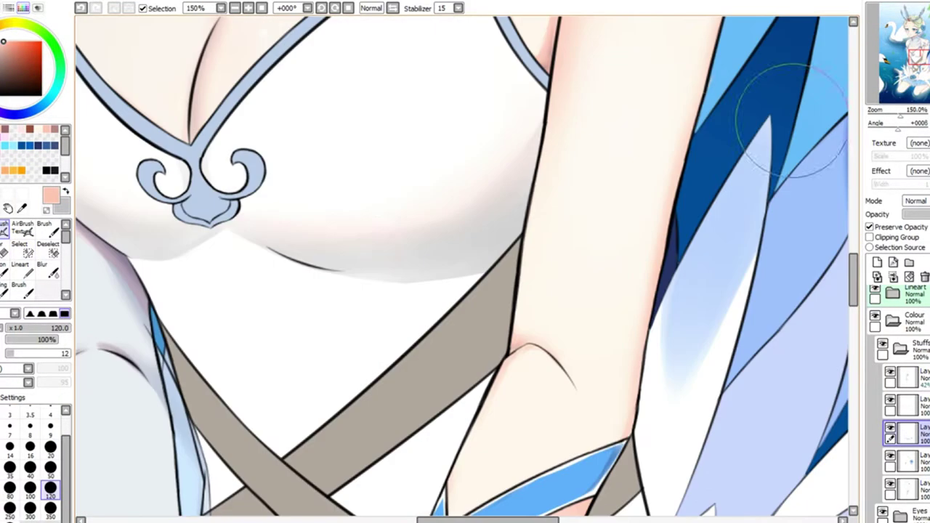
{"action": "key", "text": "plus"}
{"action": "key", "text": "minus"}
{"action": "key", "text": "minus"}
Shade the dress bodice directly below the bust with gray at size 120 and blend it at size 50
{"action": "key", "text": "e"}
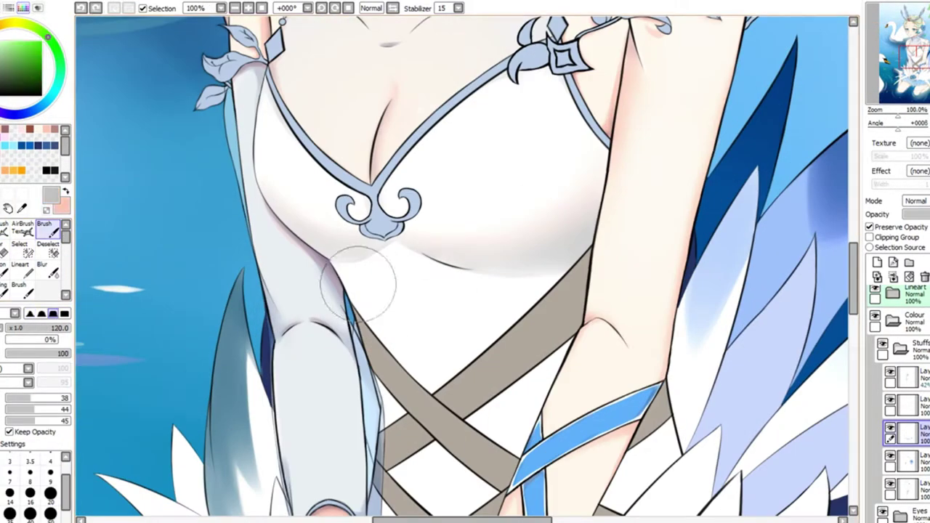
{"action": "key", "text": "b"}
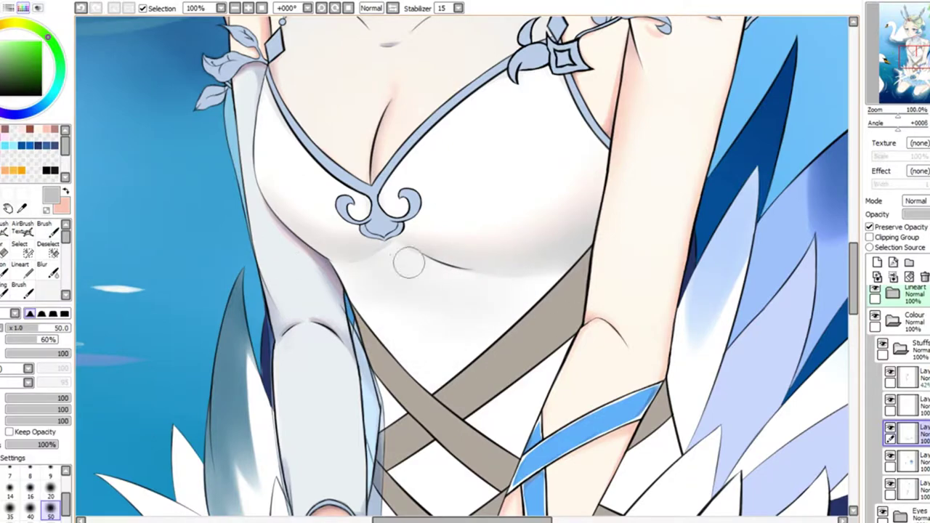
{"action": "key", "text": "minus"}
{"action": "key", "text": "minus"}
{"action": "key", "text": "minus"}
{"action": "key", "text": "plus"}
{"action": "key", "text": "plus"}
{"action": "key", "text": "plus"}
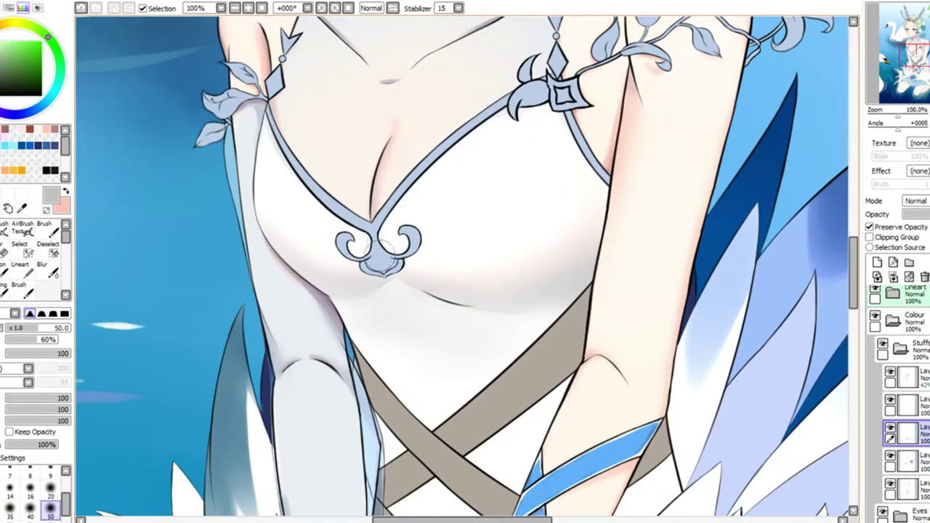
Shade the white dress areas along and between the crossed brown straps with light gray at size 50
{"action": "key", "text": "b"}
{"action": "key", "text": "plus"}
{"action": "scroll", "coordinate": [607, 287], "scroll_direction": "down", "scroll_amount": 5}
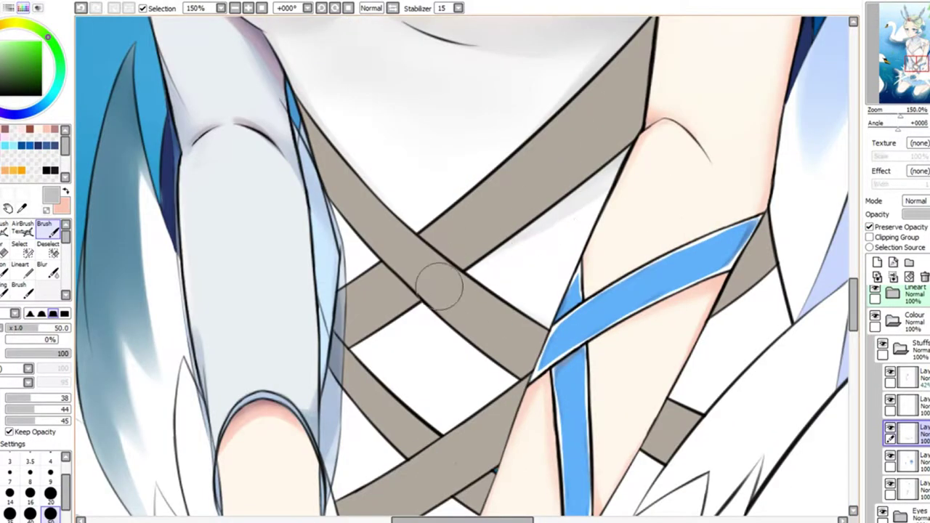
{"action": "scroll", "coordinate": [814, 322], "scroll_direction": "down", "scroll_amount": 3}
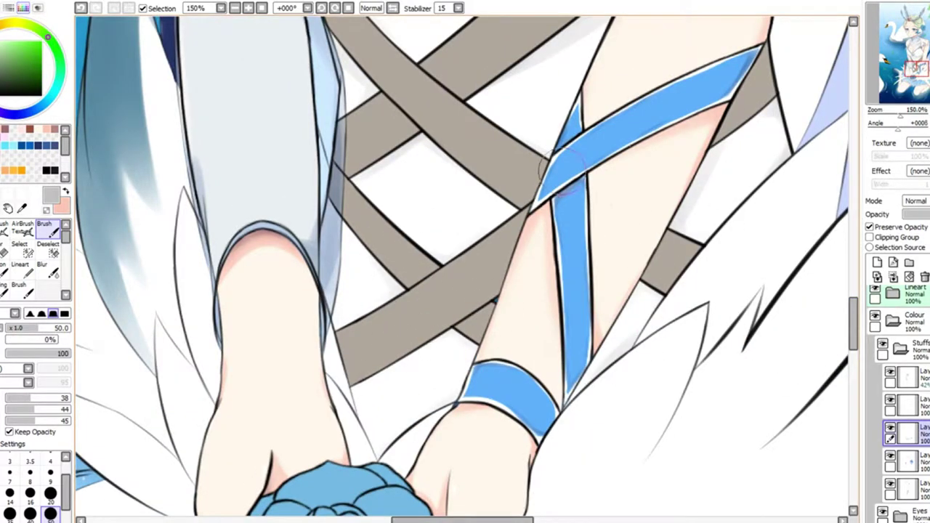
Deepen the bodice shading with a soft gray airbrush at size 120 and blend it into the waist
{"action": "scroll", "coordinate": [560, 171], "scroll_direction": "down", "scroll_amount": 5}
{"action": "key", "text": "v"}
{"action": "scroll", "coordinate": [458, 215], "scroll_direction": "up", "scroll_amount": 3}
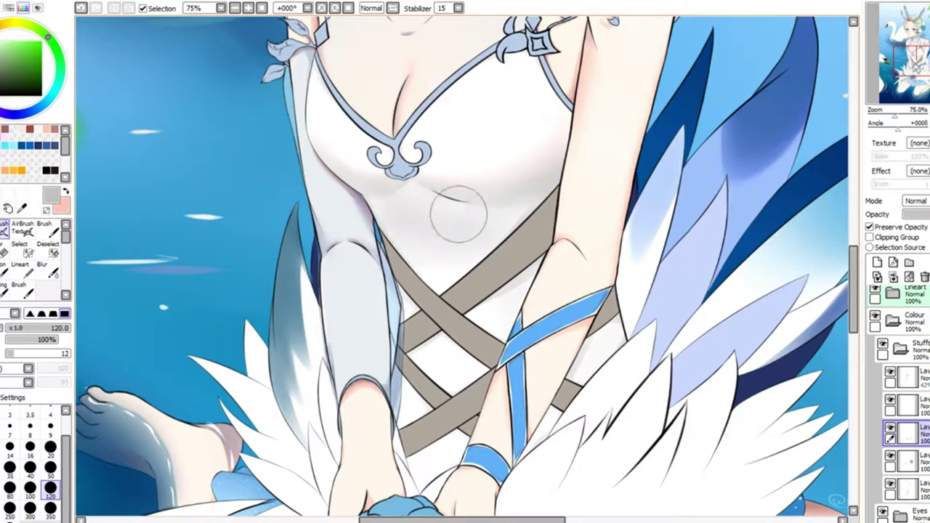
{"action": "key", "text": "b"}
{"action": "scroll", "coordinate": [458, 215], "scroll_direction": "down", "scroll_amount": 5}
{"action": "scroll", "coordinate": [465, 240], "scroll_direction": "up", "scroll_amount": 3}
Select the layer in the Skin folder and airbrush soft pink shading onto the upper chest at size 50
{"action": "left_click", "coordinate": [913, 407]}
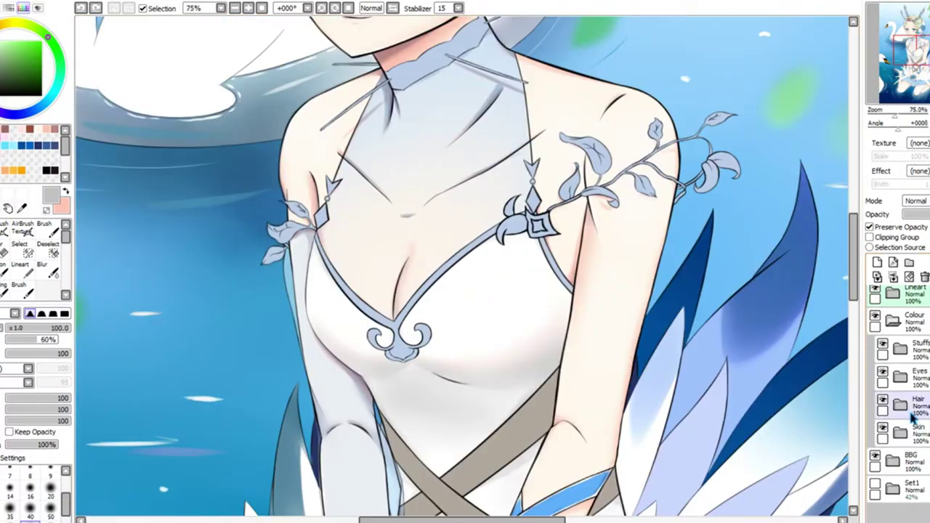
{"action": "key", "text": "ctrl+shift+n"}
{"action": "key", "text": "n"}
{"action": "key", "text": "x"}
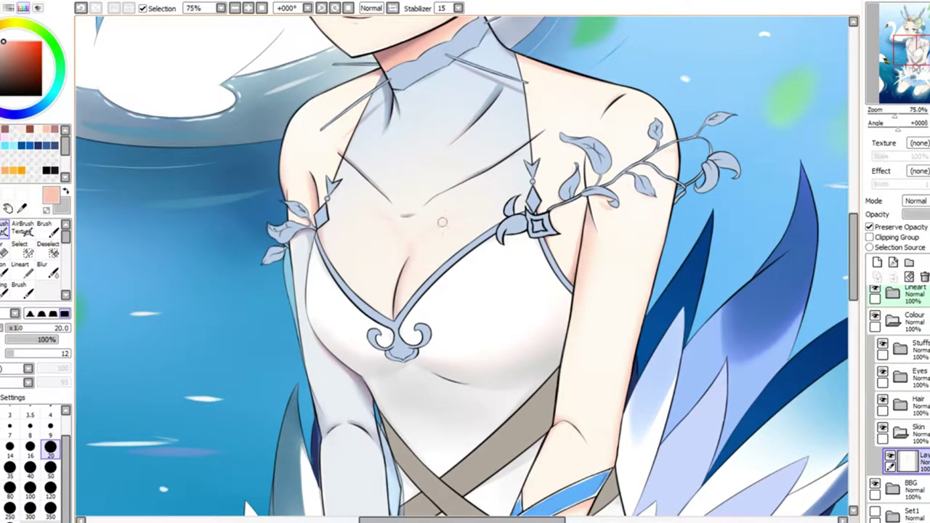
{"action": "key", "text": "b"}
{"action": "key", "text": "bracketright"}
{"action": "key", "text": "bracketright"}
{"action": "key", "text": "bracketright"}
{"action": "key", "text": "bracketright"}
{"action": "key", "text": "bracketright"}
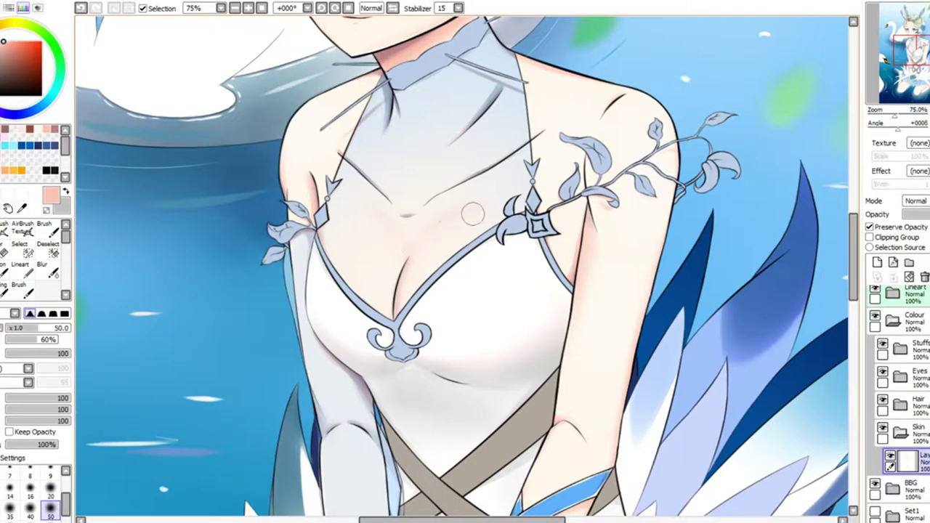
{"action": "scroll", "coordinate": [473, 212], "scroll_direction": "down", "scroll_amount": 4}
{"action": "scroll", "coordinate": [376, 268], "scroll_direction": "up", "scroll_amount": 4}
{"action": "scroll", "coordinate": [375, 268], "scroll_direction": "down", "scroll_amount": 2}
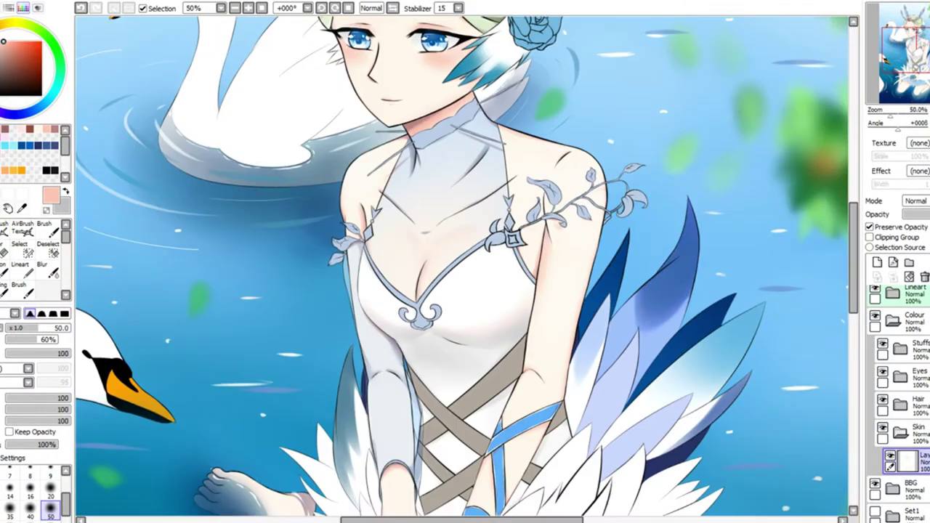
{"action": "scroll", "coordinate": [245, 129], "scroll_direction": "up", "scroll_amount": 4}
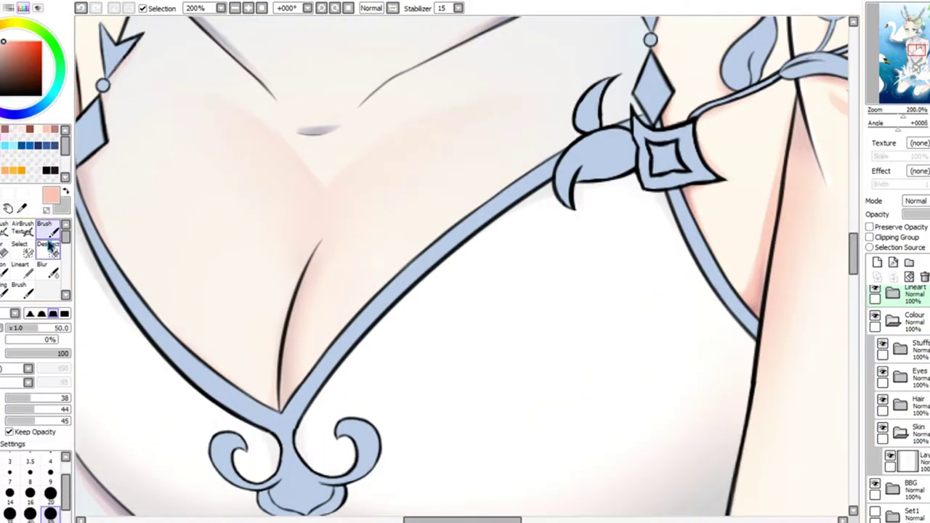
Refine the chest shading above the cleavage with cream skin tone at size 20 and a pink airbrush at size 50
{"action": "left_click", "coordinate": [44, 228]}
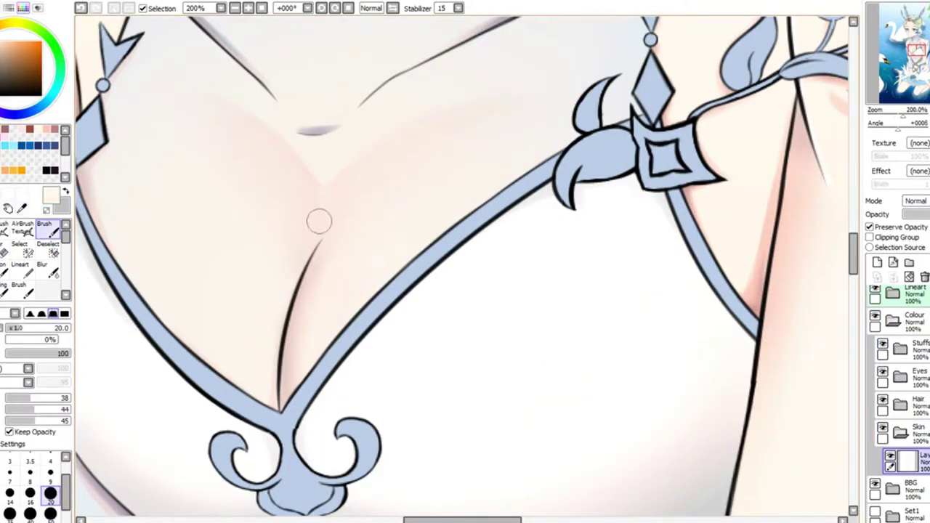
{"action": "key", "text": "v"}
{"action": "left_click", "coordinate": [150, 118], "text": "alt"}
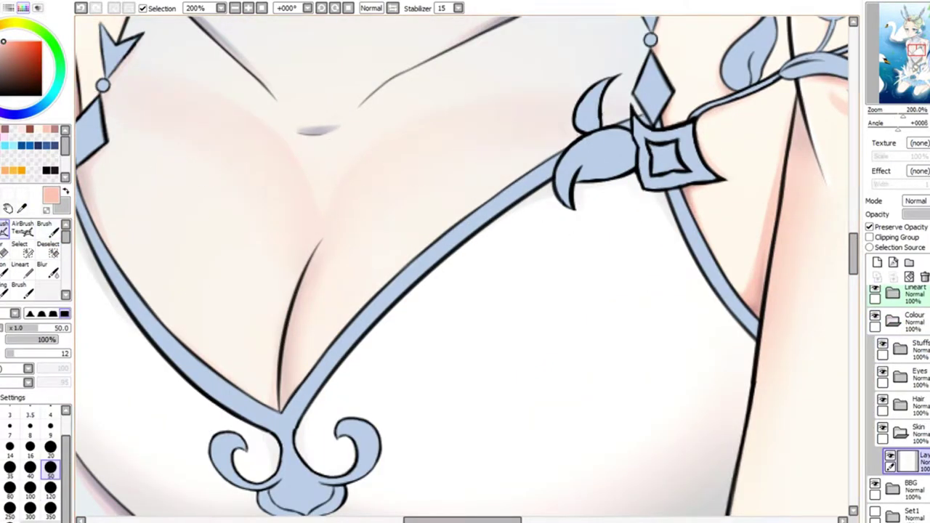
{"action": "scroll", "coordinate": [320, 235], "scroll_direction": "down", "scroll_amount": 2}
Retouch the sheer blue fabric over the chest with the size 20 Brush and set its layer opacity to 46%
{"action": "left_click", "coordinate": [892, 292]}
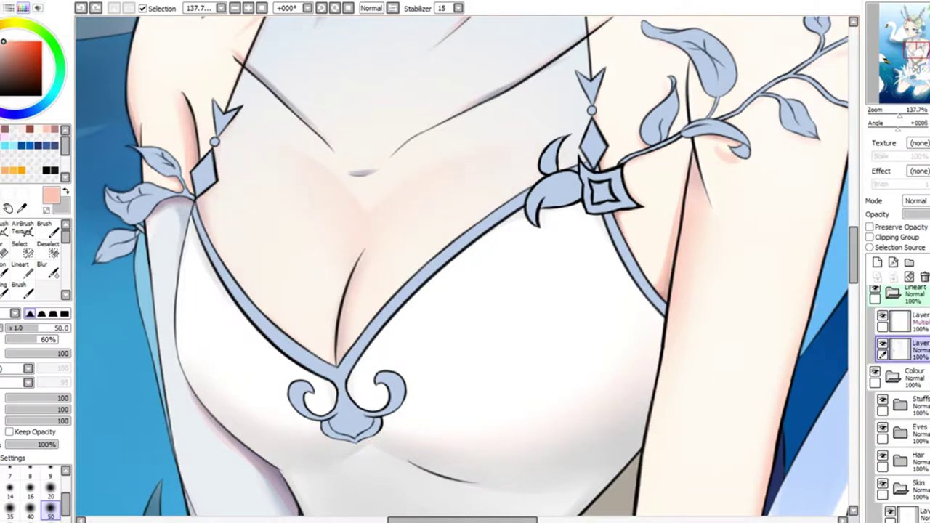
{"action": "left_click", "coordinate": [23, 228]}
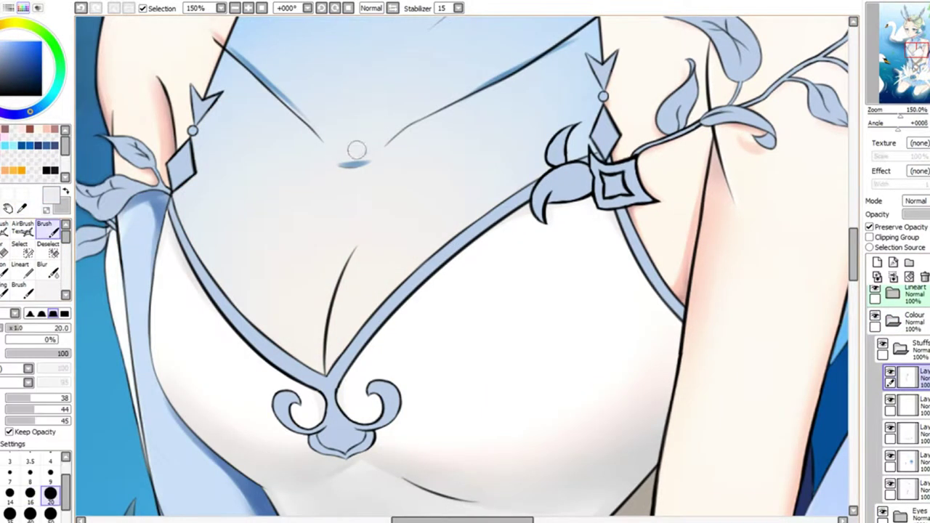
{"action": "scroll", "coordinate": [357, 150], "scroll_direction": "down", "scroll_amount": 2}
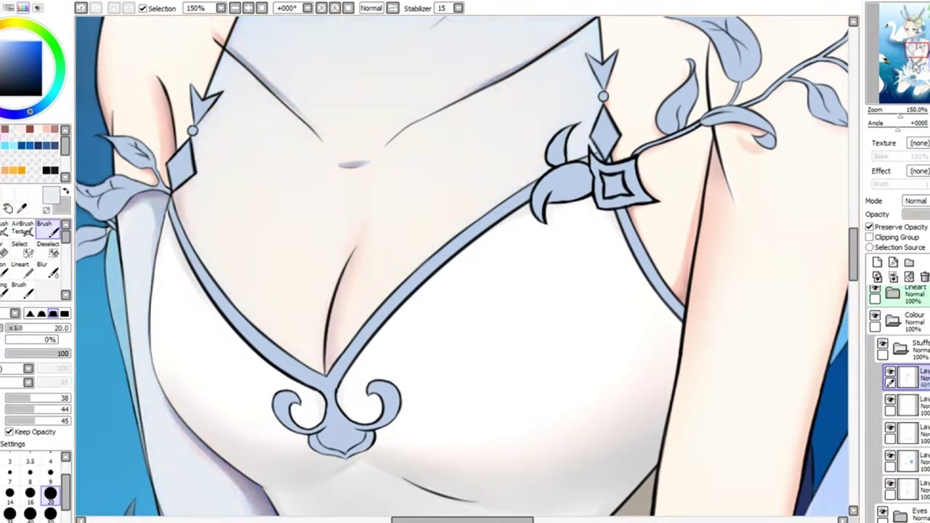
Shade the blue skirt beneath the white feathers and the hands with dark blue, using the Brush at size 20
{"action": "left_click_drag", "start_coordinate": [854, 291], "coordinate": [864, 378]}
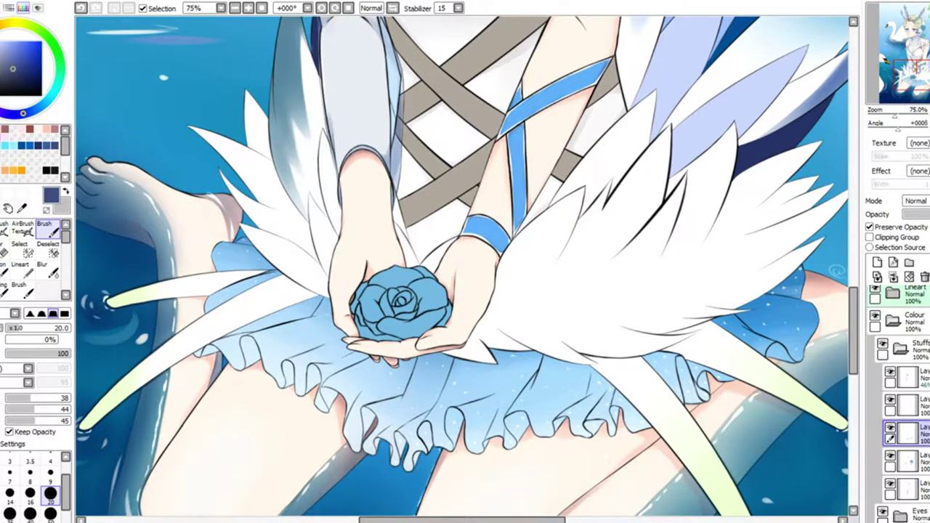
{"action": "scroll", "coordinate": [280, 268], "scroll_direction": "up", "scroll_amount": 2}
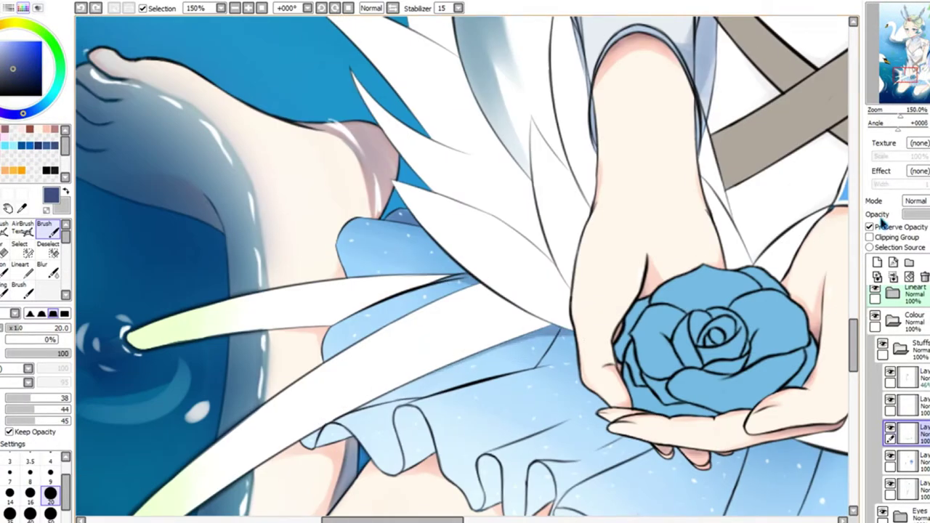
{"action": "scroll", "coordinate": [668, 130], "scroll_direction": "up", "scroll_amount": 3}
{"action": "scroll", "coordinate": [668, 130], "scroll_direction": "right", "scroll_amount": 8}
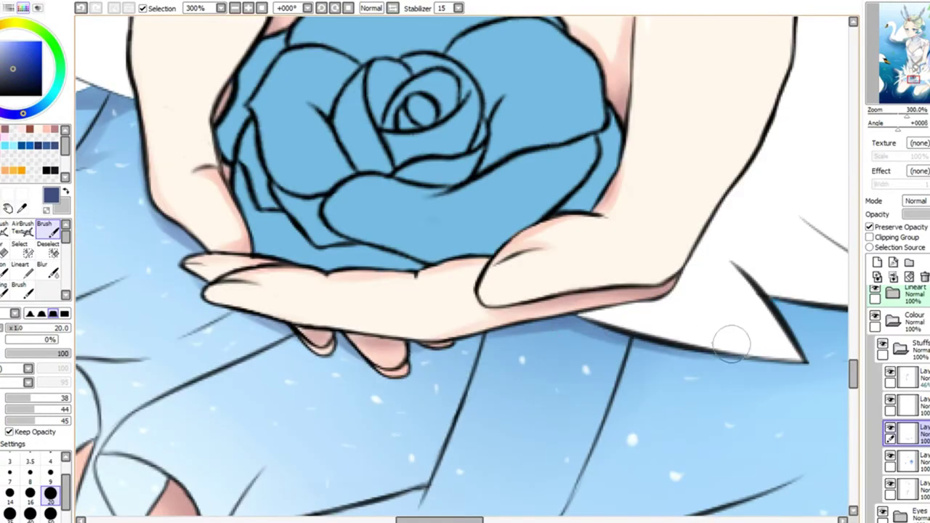
{"action": "scroll", "coordinate": [566, 314], "scroll_direction": "down", "scroll_amount": 3}
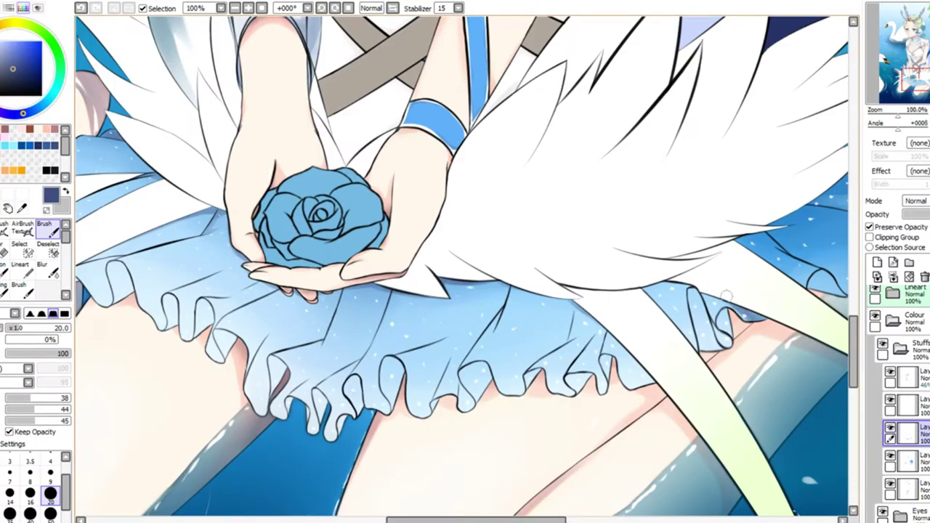
Darken the skirt beside the long green-tipped strands with sampled blues, using the Brush at sizes 40 and 50
{"action": "key", "text": "]"}
{"action": "key", "text": "]"}
{"action": "key", "text": "]"}
{"action": "key", "text": "]"}
{"action": "left_click", "coordinate": [476, 305], "text": "alt"}
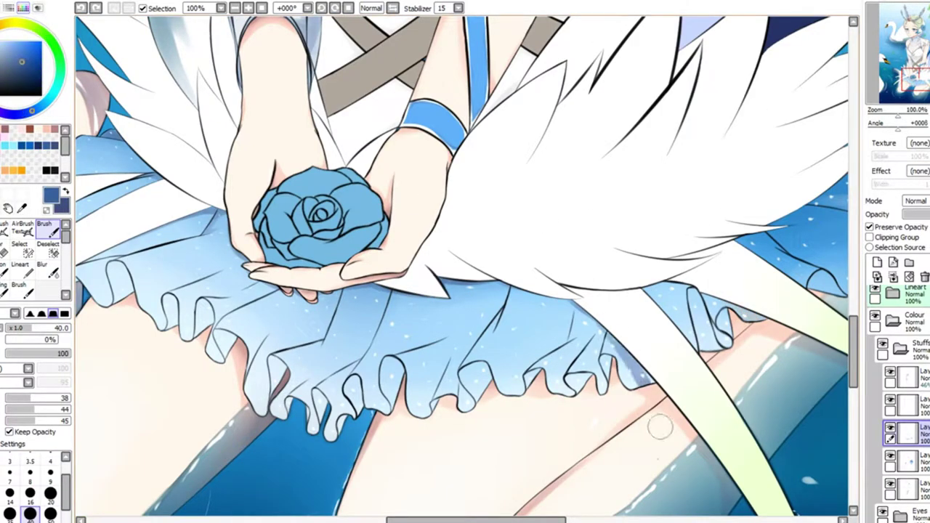
{"action": "scroll", "coordinate": [722, 331], "scroll_direction": "right", "scroll_amount": 4}
{"action": "left_click", "coordinate": [603, 204], "text": "alt"}
{"action": "mouse_move", "coordinate": [618, 145]}
{"action": "left_mouse_down"}
{"action": "mouse_move", "coordinate": [677, 181]}
{"action": "mouse_move", "coordinate": [615, 260]}
{"action": "mouse_move", "coordinate": [547, 237]}
{"action": "mouse_move", "coordinate": [611, 291]}
{"action": "left_mouse_up"}
{"action": "key", "text": "]"}
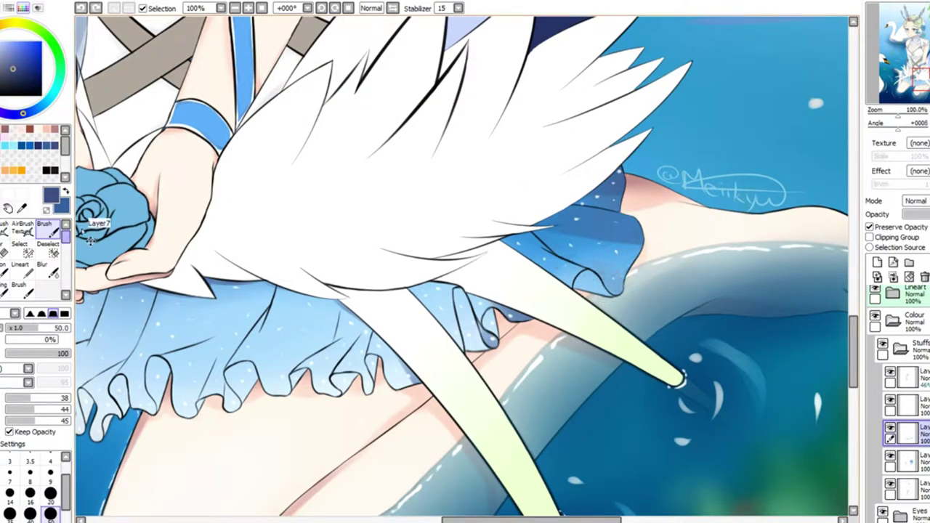
Soften the blue shading across the skirt with the Brush at size 120
{"action": "key", "text": "]"}
{"action": "key", "text": "]"}
{"action": "key", "text": "]"}
{"action": "key", "text": "]"}
{"action": "key", "text": "]"}
{"action": "scroll", "coordinate": [534, 320], "scroll_direction": "left", "scroll_amount": 2}
{"action": "scroll", "coordinate": [534, 320], "scroll_direction": "up", "scroll_amount": 3}
Shade the skirt folds around the broad green-tipped strand with teal, using the Brush at size 20
{"action": "left_click", "coordinate": [465, 353], "text": "alt"}
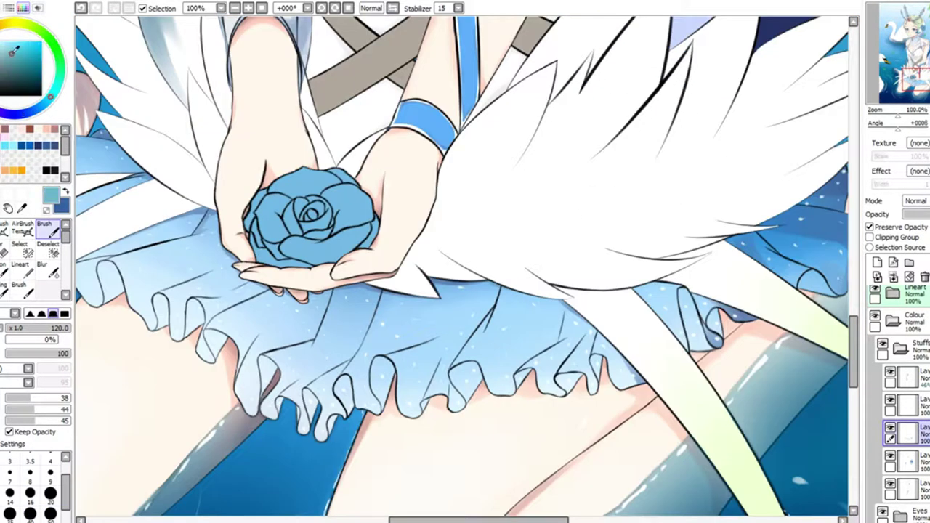
{"action": "key", "text": "["}
{"action": "key", "text": "["}
{"action": "key", "text": "["}
{"action": "key", "text": "["}
{"action": "key", "text": "["}
{"action": "key", "text": "["}
{"action": "key", "text": "["}
{"action": "key", "text": "["}
{"action": "key", "text": "["}
{"action": "key", "text": "["}
{"action": "scroll", "coordinate": [698, 371], "scroll_direction": "right", "scroll_amount": 3}
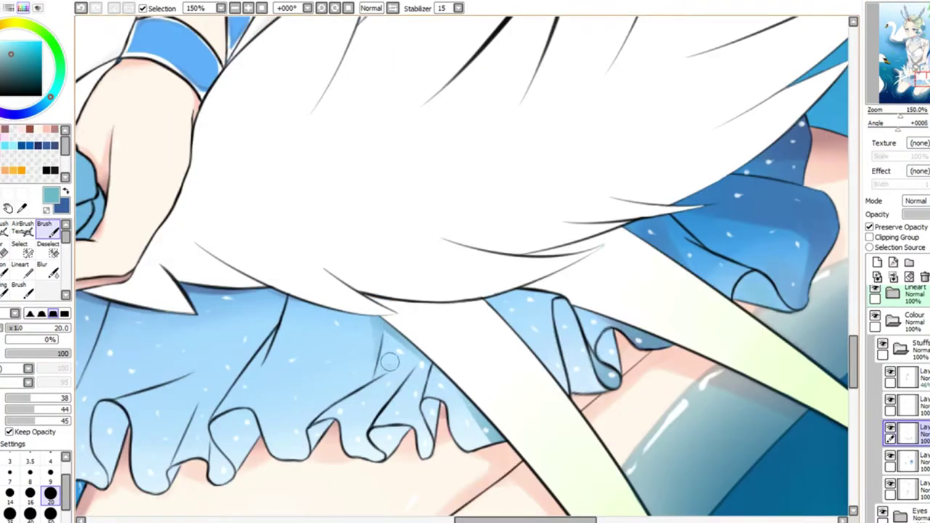
{"action": "scroll", "coordinate": [495, 481], "scroll_direction": "up", "scroll_amount": 2}
{"action": "left_click_drag", "start_coordinate": [661, 58], "coordinate": [654, 181]}
{"action": "left_click_drag", "start_coordinate": [530, 29], "coordinate": [581, 124]}
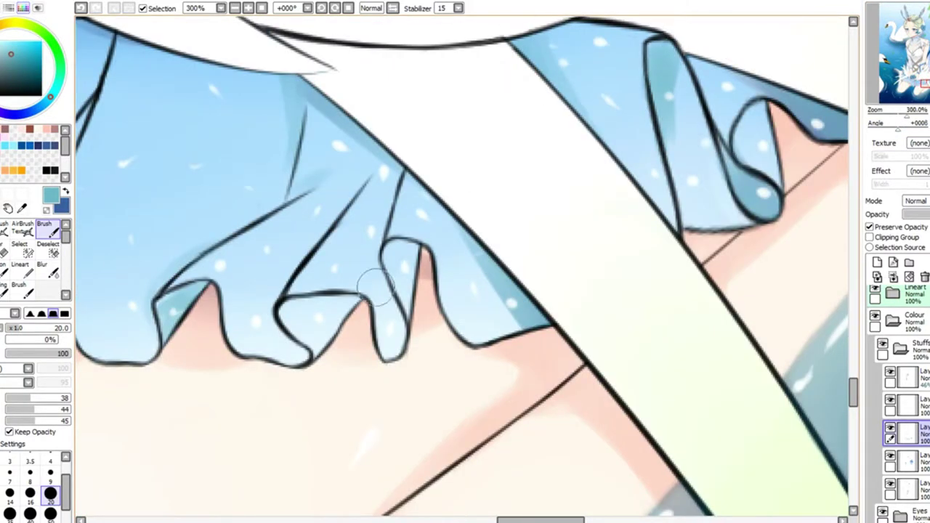
Shade the undersides of the ruffles along the middle of the skirt hem with teal at size 20
{"action": "left_click_drag", "start_coordinate": [400, 254], "coordinate": [378, 313]}
{"action": "mouse_move", "coordinate": [342, 308]}
{"action": "left_mouse_down"}
{"action": "mouse_move", "coordinate": [276, 324]}
{"action": "mouse_move", "coordinate": [287, 342]}
{"action": "left_mouse_up"}
{"action": "scroll", "coordinate": [328, 320], "scroll_direction": "left", "scroll_amount": 3}
{"action": "left_click_drag", "start_coordinate": [553, 276], "coordinate": [509, 320]}
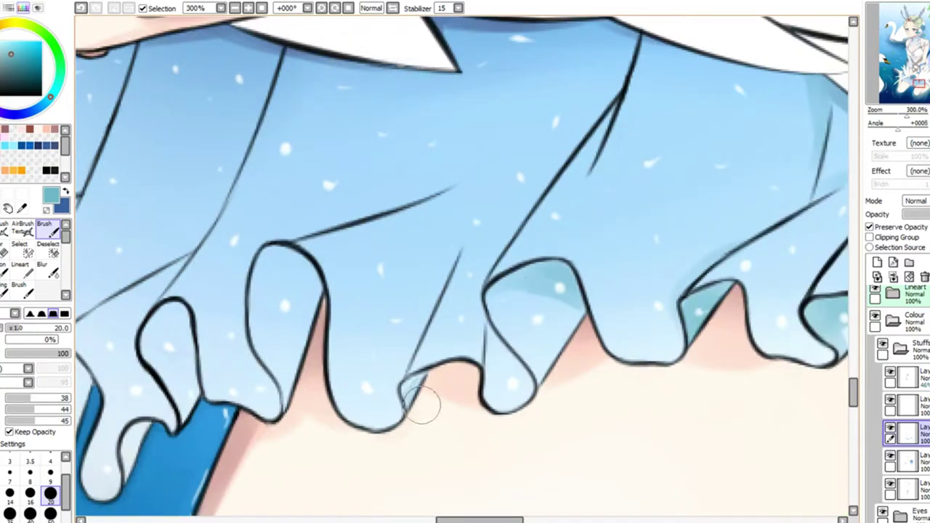
{"action": "mouse_move", "coordinate": [305, 320]}
{"action": "left_mouse_down"}
{"action": "mouse_move", "coordinate": [273, 273]}
{"action": "mouse_move", "coordinate": [305, 298]}
{"action": "left_mouse_up"}
{"action": "left_click_drag", "start_coordinate": [185, 306], "coordinate": [167, 322]}
{"action": "left_click_drag", "start_coordinate": [170, 418], "coordinate": [146, 480]}
Add teal shading inside the narrow hanging ruffles below the hands and the neighbouring folds
{"action": "scroll", "coordinate": [291, 320], "scroll_direction": "left", "scroll_amount": 3}
{"action": "left_click_drag", "start_coordinate": [338, 367], "coordinate": [320, 415]}
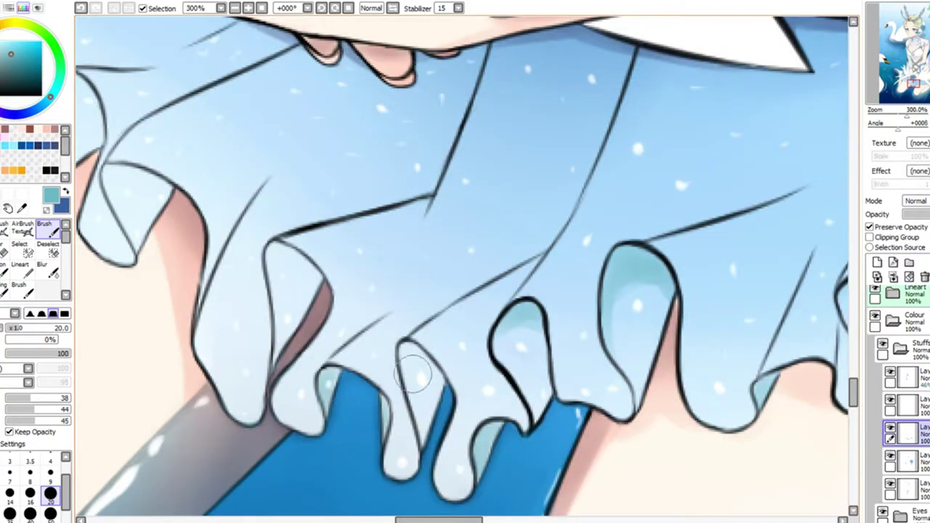
{"action": "left_click_drag", "start_coordinate": [436, 334], "coordinate": [400, 388]}
{"action": "left_click_drag", "start_coordinate": [316, 251], "coordinate": [296, 282]}
{"action": "scroll", "coordinate": [296, 282], "scroll_direction": "left", "scroll_amount": 3}
{"action": "left_click_drag", "start_coordinate": [305, 64], "coordinate": [270, 109]}
{"action": "left_click_drag", "start_coordinate": [428, 81], "coordinate": [396, 166]}
Continue the teal shading over the folds at the skirt's left end and the piece between the white strands
{"action": "scroll", "coordinate": [405, 141], "scroll_direction": "up", "scroll_amount": 3}
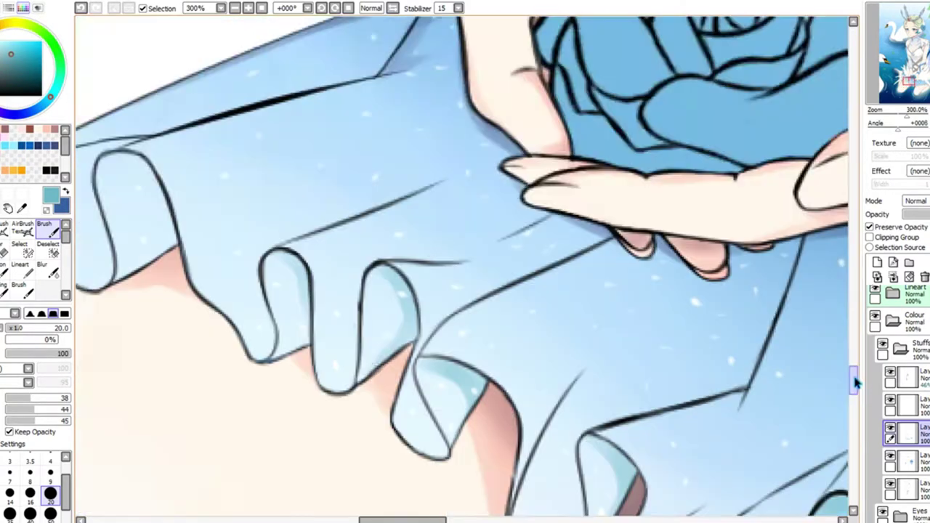
{"action": "scroll", "coordinate": [309, 252], "scroll_direction": "left", "scroll_amount": 3}
{"action": "left_click_drag", "start_coordinate": [309, 252], "coordinate": [280, 294]}
{"action": "left_click_drag", "start_coordinate": [421, 192], "coordinate": [479, 284]}
{"action": "scroll", "coordinate": [465, 261], "scroll_direction": "up", "scroll_amount": 6}
{"action": "mouse_move", "coordinate": [305, 175]}
{"action": "left_mouse_down"}
{"action": "mouse_move", "coordinate": [399, 152]}
{"action": "mouse_move", "coordinate": [503, 160]}
{"action": "left_mouse_up"}
Paint thin white highlights along the edges of the skirt's left section, reducing the brush to size 9
{"action": "key", "text": "e"}
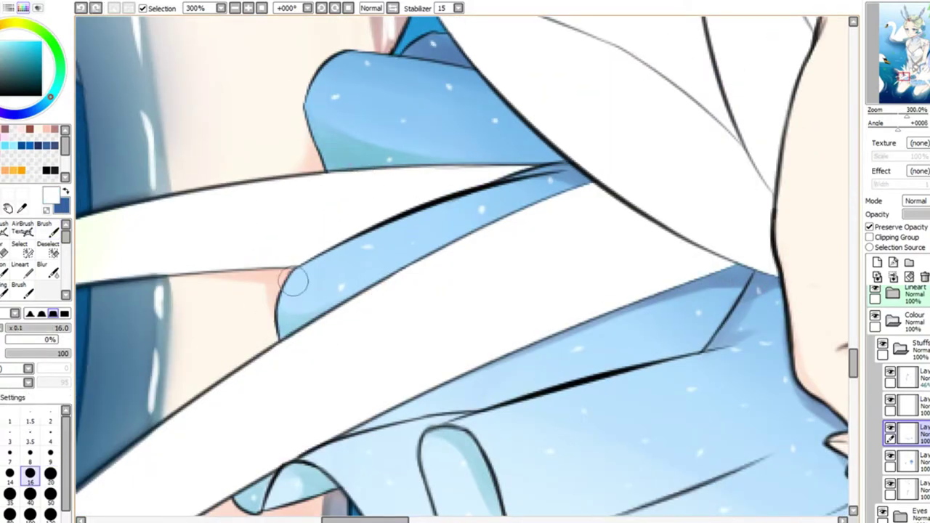
{"action": "mouse_move", "coordinate": [296, 280]}
{"action": "left_mouse_down"}
{"action": "mouse_move", "coordinate": [383, 250]}
{"action": "mouse_move", "coordinate": [388, 224]}
{"action": "left_mouse_up"}
{"action": "left_click_drag", "start_coordinate": [338, 49], "coordinate": [414, 54]}
{"action": "scroll", "coordinate": [660, 278], "scroll_direction": "down", "scroll_amount": 5}
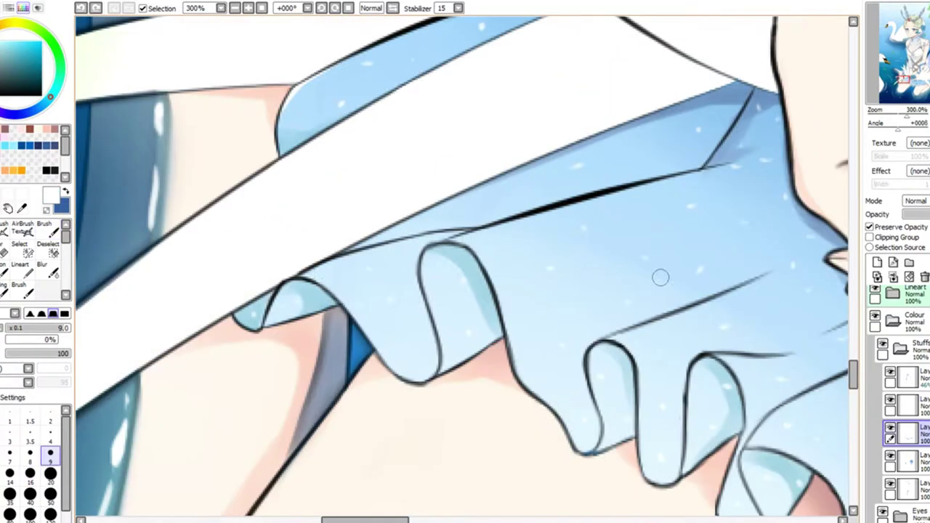
{"action": "scroll", "coordinate": [405, 357], "scroll_direction": "down", "scroll_amount": 2}
{"action": "scroll", "coordinate": [405, 357], "scroll_direction": "up", "scroll_amount": 4}
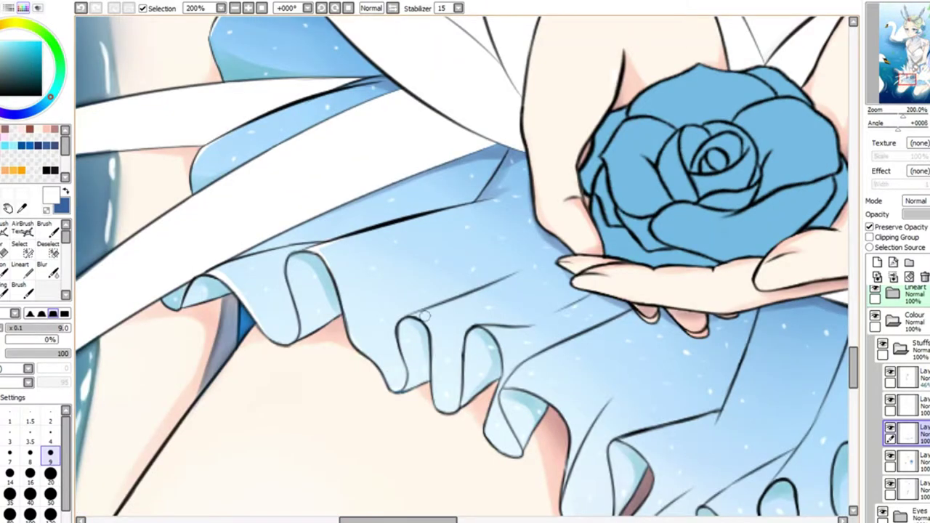
Tint a front ruffle fold with light periwinkle and highlight the hanging ruffle edges in white at size 9
{"action": "scroll", "coordinate": [404, 358], "scroll_direction": "down", "scroll_amount": 7}
{"action": "key", "text": "b"}
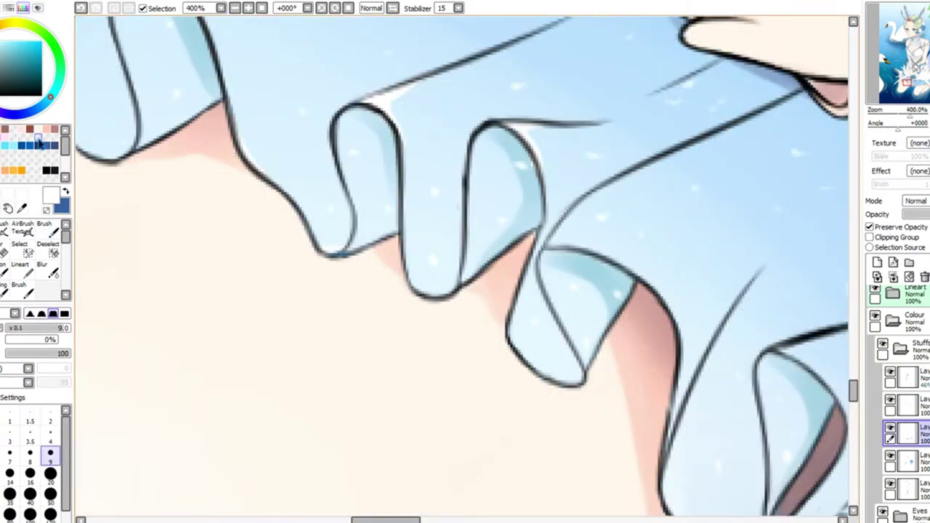
{"action": "left_click", "coordinate": [569, 262], "text": "alt"}
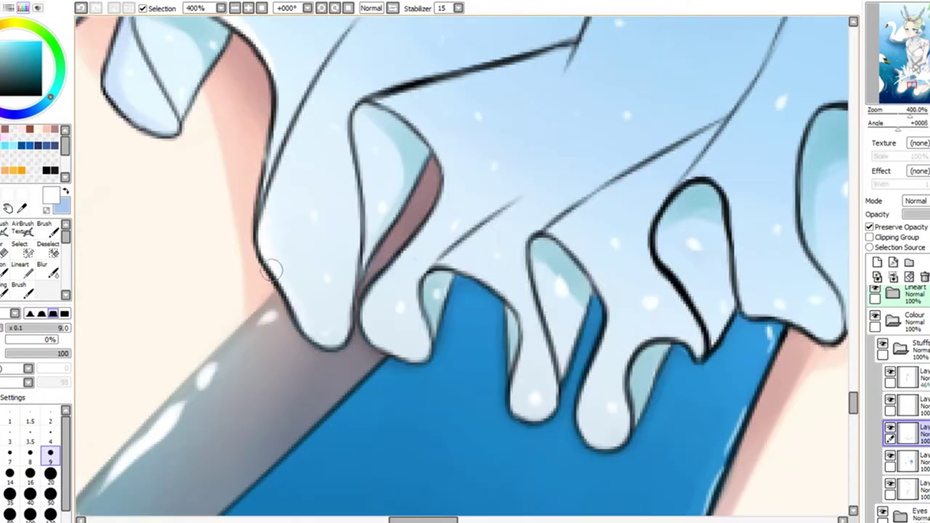
{"action": "left_click_drag", "start_coordinate": [424, 137], "coordinate": [407, 92]}
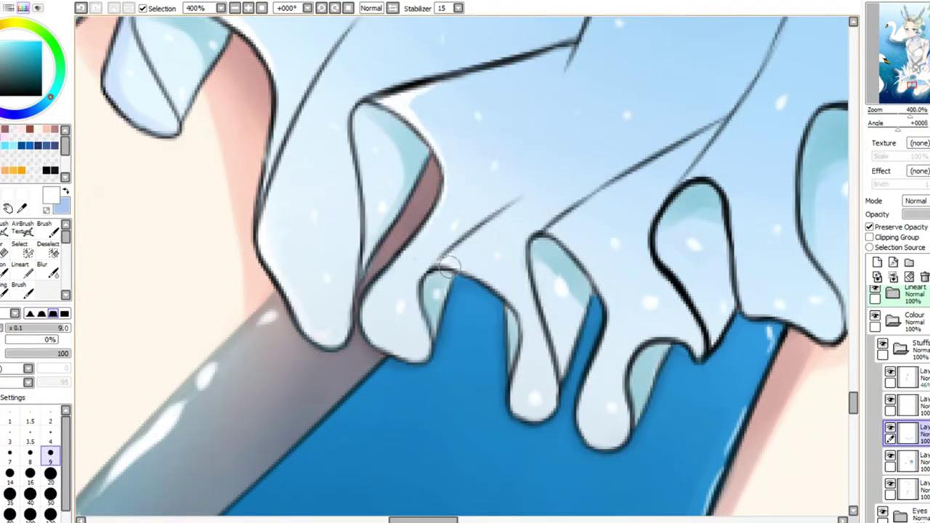
{"action": "left_click_drag", "start_coordinate": [567, 226], "coordinate": [544, 234]}
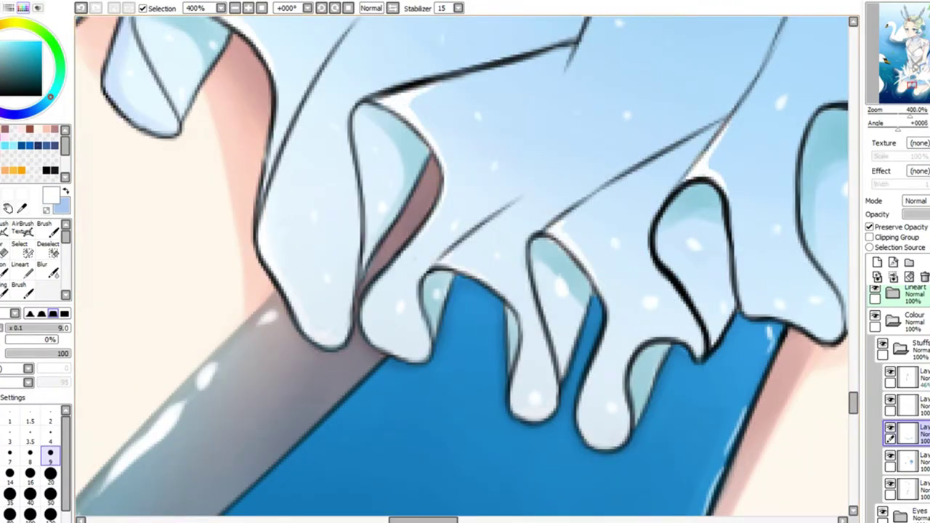
{"action": "left_click_drag", "start_coordinate": [434, 135], "coordinate": [453, 69]}
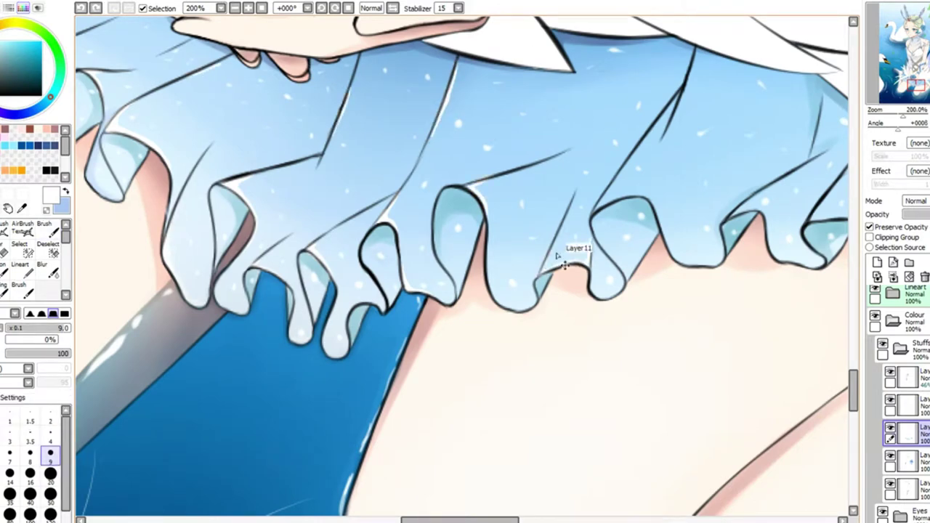
Add white highlights to the crease lines and ruffle tops on the skirt's right front at size 9
{"action": "scroll", "coordinate": [731, 203], "scroll_direction": "right", "scroll_amount": 3}
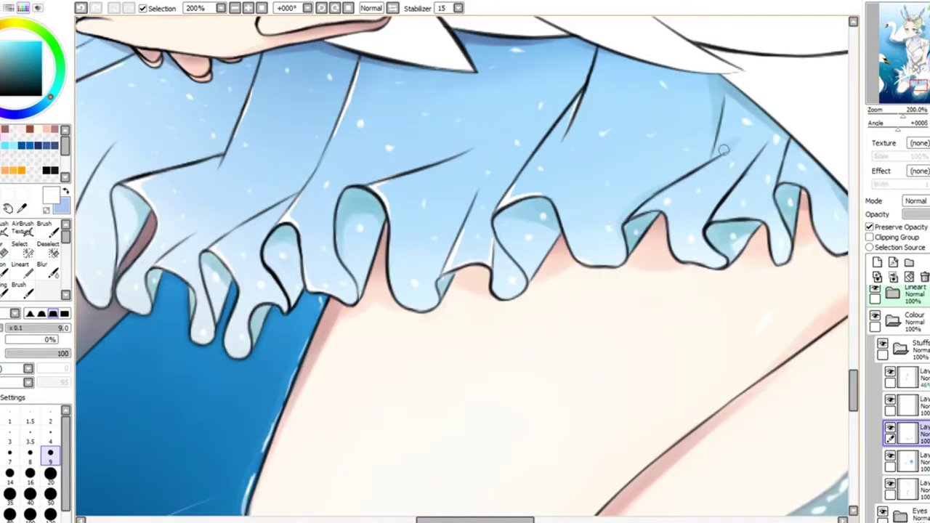
{"action": "left_click_drag", "start_coordinate": [738, 181], "coordinate": [624, 188]}
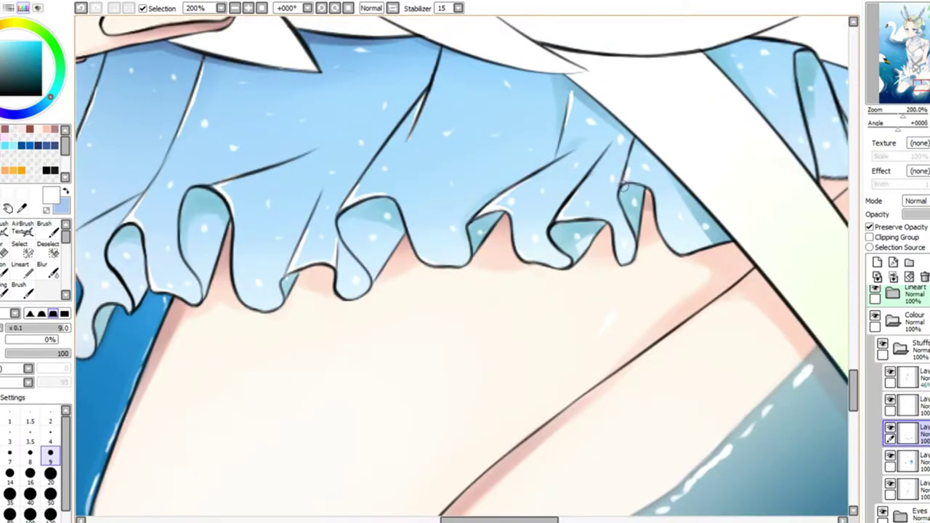
{"action": "scroll", "coordinate": [629, 175], "scroll_direction": "right", "scroll_amount": 4}
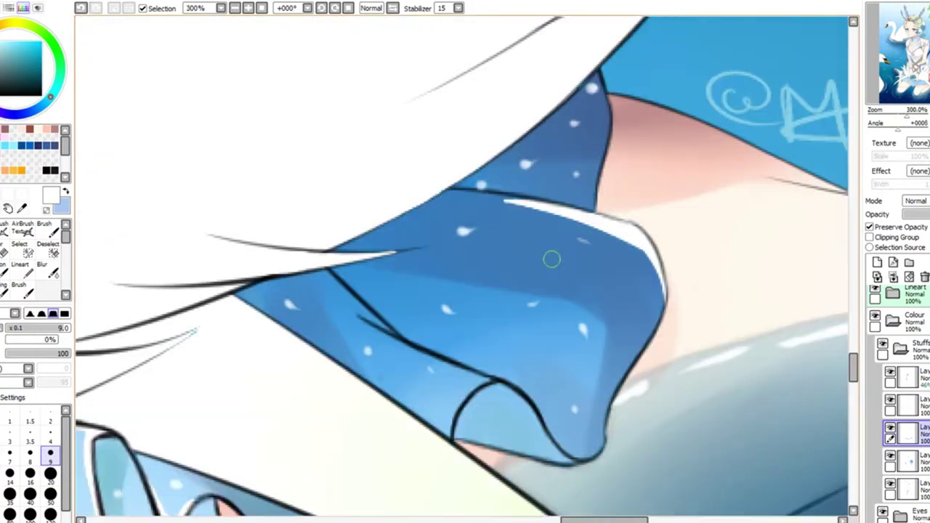
Outline the edges and folds of the dark blue skirt section near the signature with white highlights at size 9
{"action": "left_click_drag", "start_coordinate": [445, 191], "coordinate": [509, 205]}
{"action": "left_click_drag", "start_coordinate": [646, 244], "coordinate": [617, 379]}
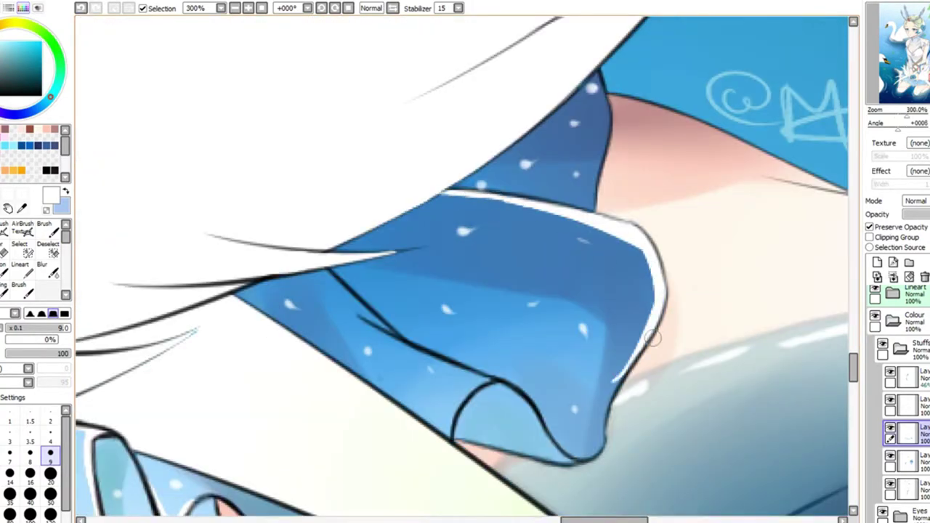
{"action": "left_click_drag", "start_coordinate": [479, 376], "coordinate": [452, 425]}
{"action": "left_click_drag", "start_coordinate": [349, 312], "coordinate": [425, 326]}
{"action": "left_click_drag", "start_coordinate": [324, 270], "coordinate": [407, 340]}
{"action": "left_click_drag", "start_coordinate": [603, 66], "coordinate": [611, 160]}
{"action": "left_click_drag", "start_coordinate": [545, 465], "coordinate": [585, 450]}
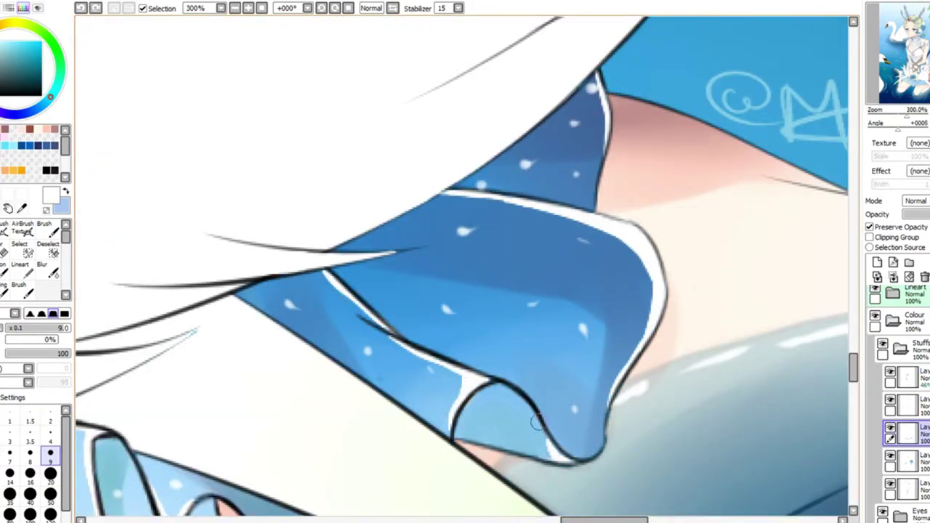
Finish the white highlight on the dark skirt section's curled fold and tint the ruffled skirt with sampled light teal-blue at size 20
{"action": "left_click_drag", "start_coordinate": [534, 414], "coordinate": [567, 456]}
{"action": "key", "text": "alt"}
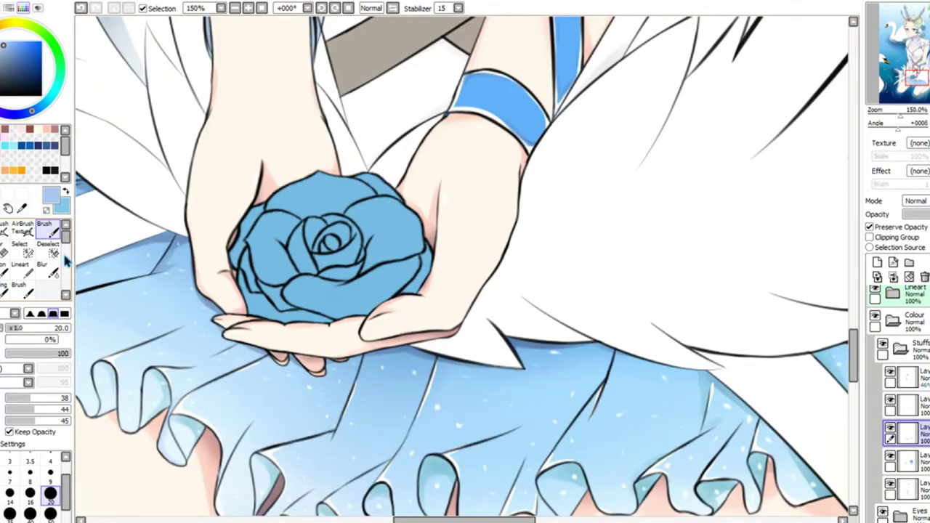
{"action": "left_click", "coordinate": [50, 514]}
{"action": "scroll", "coordinate": [465, 291], "scroll_direction": "down", "scroll_amount": 3}
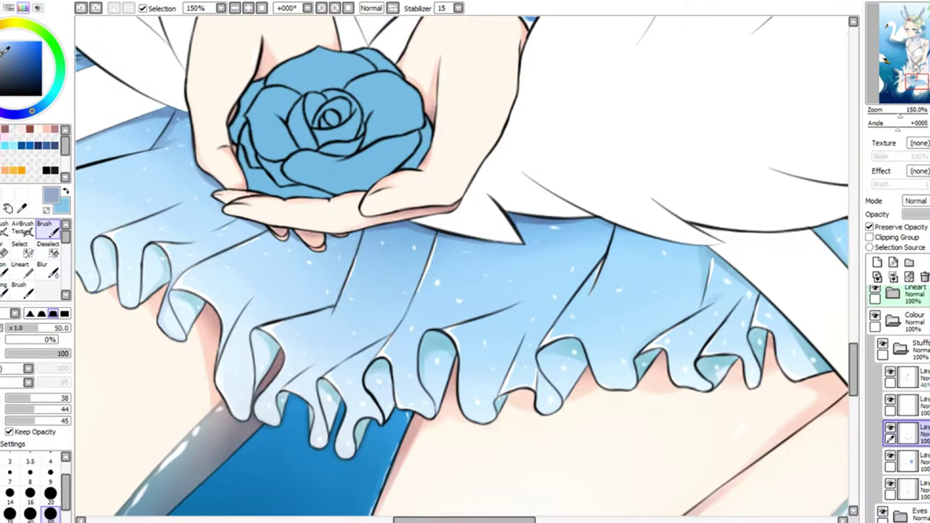
{"action": "left_click", "coordinate": [555, 354], "text": "alt"}
{"action": "scroll", "coordinate": [670, 291], "scroll_direction": "left", "scroll_amount": 3}
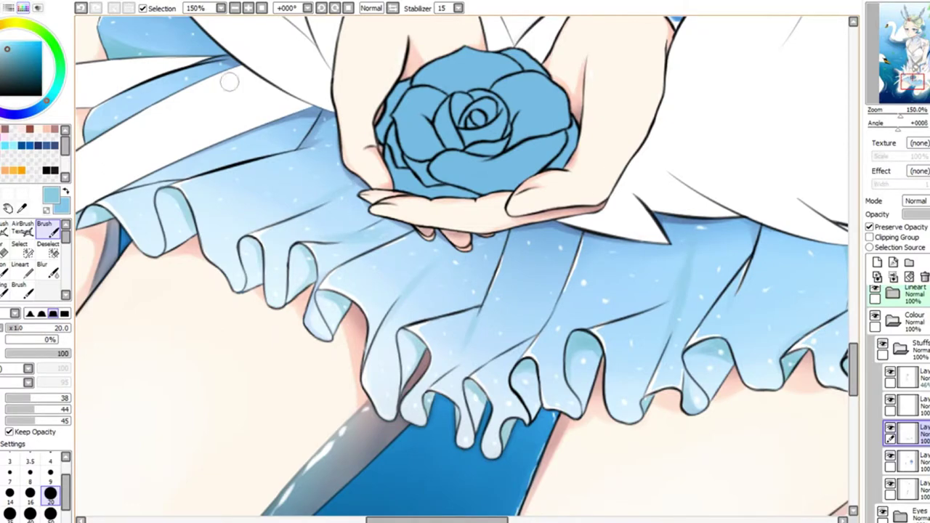
{"action": "scroll", "coordinate": [297, 158], "scroll_direction": "down", "scroll_amount": 5}
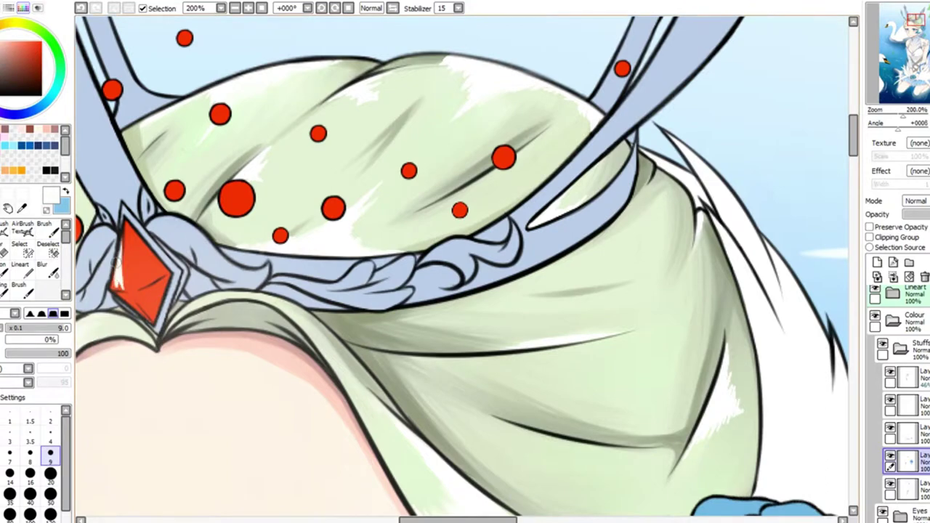
Paint white facet highlights along the lower edges of the tiara's red diamond gem at size 9
{"action": "scroll", "coordinate": [437, 262], "scroll_direction": "left", "scroll_amount": 4}
{"action": "scroll", "coordinate": [415, 249], "scroll_direction": "up", "scroll_amount": 2}
{"action": "left_click_drag", "start_coordinate": [338, 334], "coordinate": [367, 371]}
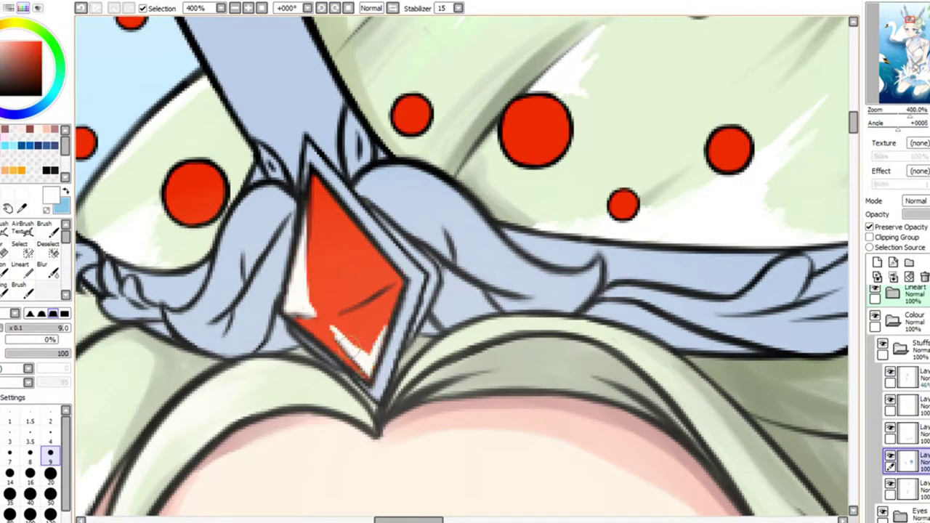
{"action": "scroll", "coordinate": [353, 341], "scroll_direction": "down", "scroll_amount": 4}
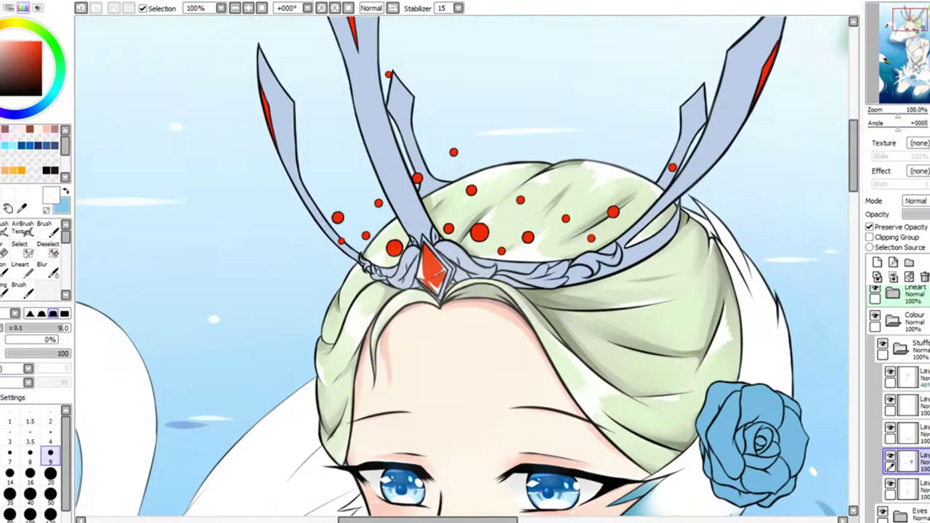
Add white glints to the larger red beads around the tiara's diamond gem at size 9
{"action": "scroll", "coordinate": [461, 144], "scroll_direction": "up", "scroll_amount": 3}
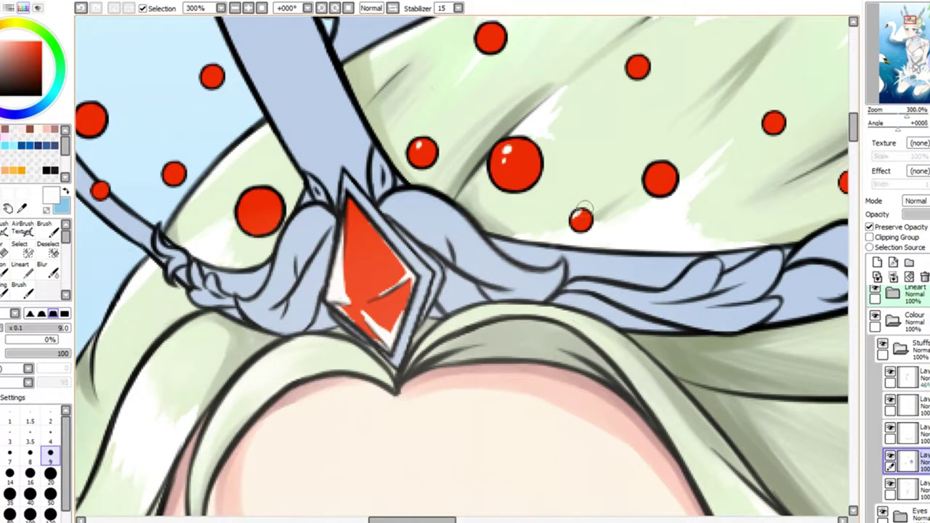
{"action": "scroll", "coordinate": [328, 169], "scroll_direction": "up", "scroll_amount": 4}
{"action": "left_click_drag", "start_coordinate": [421, 519], "coordinate": [414, 519]}
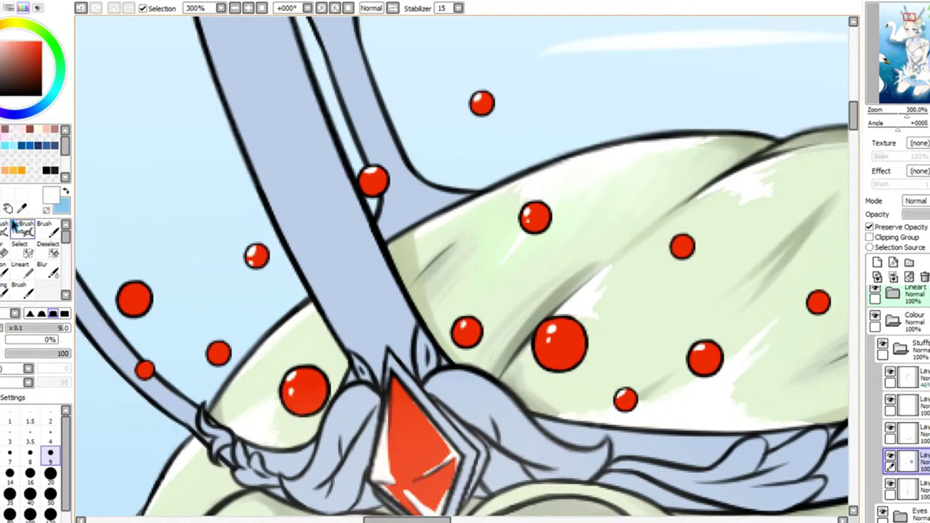
Add small white glints to the remaining red beads over the hair and beside the tiara at size 4
{"action": "left_click", "coordinate": [50, 434]}
{"action": "scroll", "coordinate": [465, 290], "scroll_direction": "down", "scroll_amount": 4}
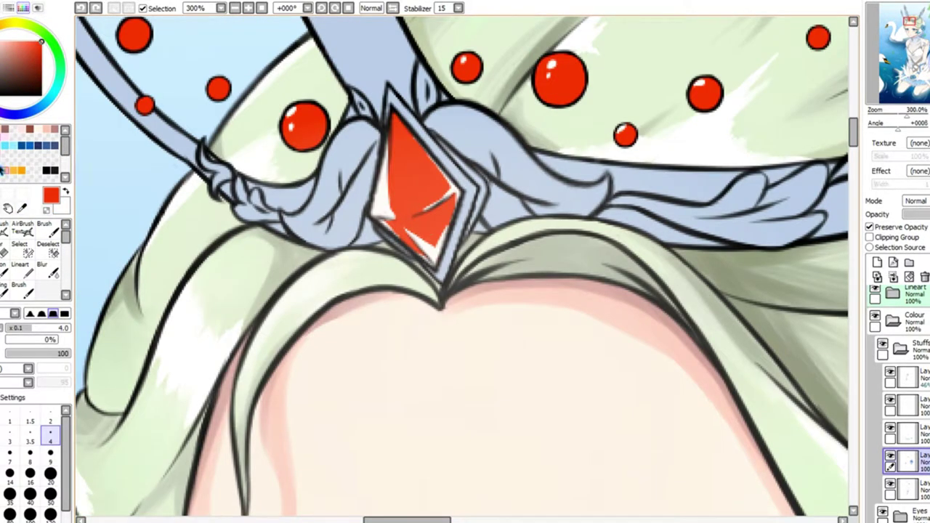
{"action": "key", "text": "x"}
{"action": "scroll", "coordinate": [465, 261], "scroll_direction": "down", "scroll_amount": 3}
{"action": "scroll", "coordinate": [465, 262], "scroll_direction": "up", "scroll_amount": 2}
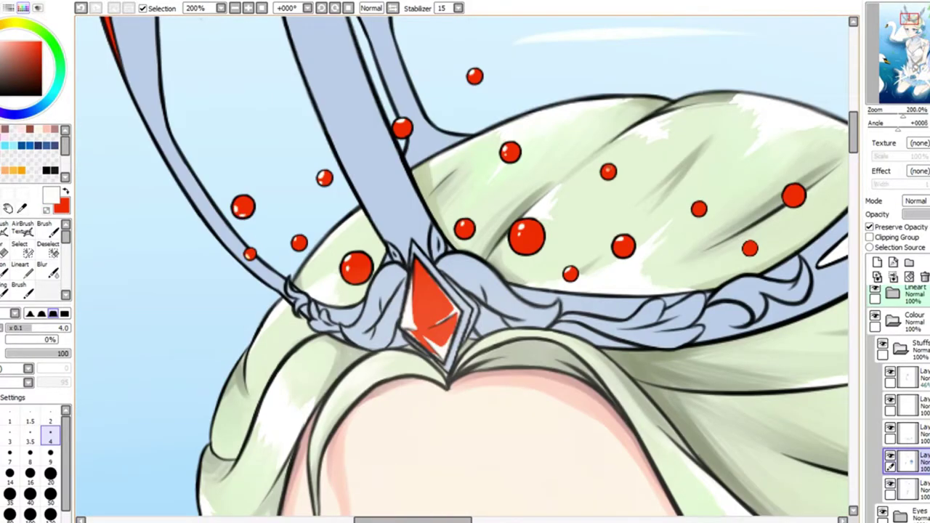
{"action": "scroll", "coordinate": [765, 226], "scroll_direction": "down", "scroll_amount": 3}
{"action": "scroll", "coordinate": [584, 341], "scroll_direction": "up", "scroll_amount": 4}
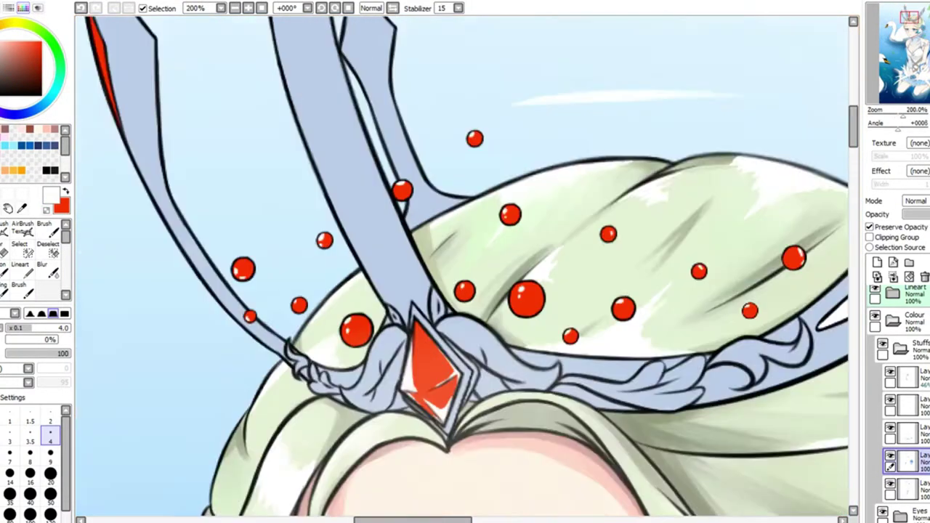
Highlight the red inlays on the crown's prongs and the topmost red bead in white at size 4
{"action": "key", "text": "b"}
{"action": "scroll", "coordinate": [229, 339], "scroll_direction": "down", "scroll_amount": 3}
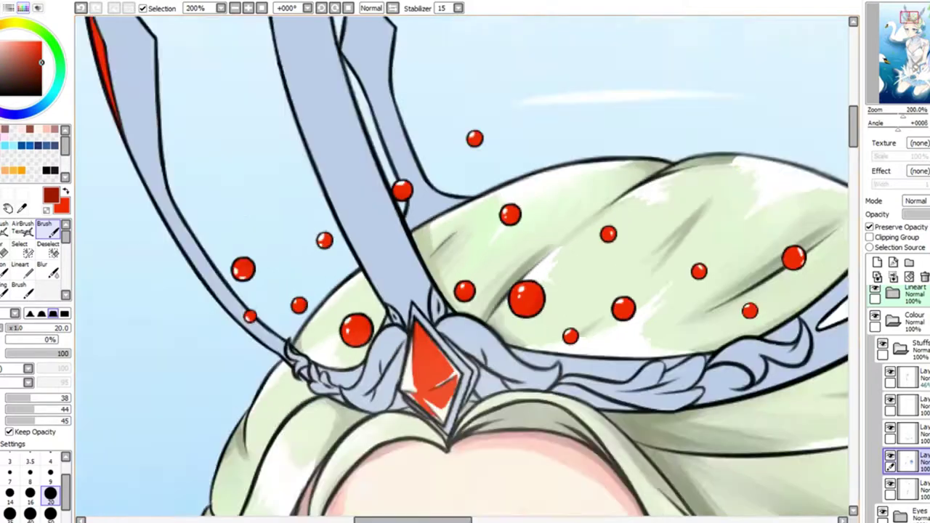
{"action": "scroll", "coordinate": [369, 89], "scroll_direction": "up", "scroll_amount": 4}
{"action": "key", "text": "n"}
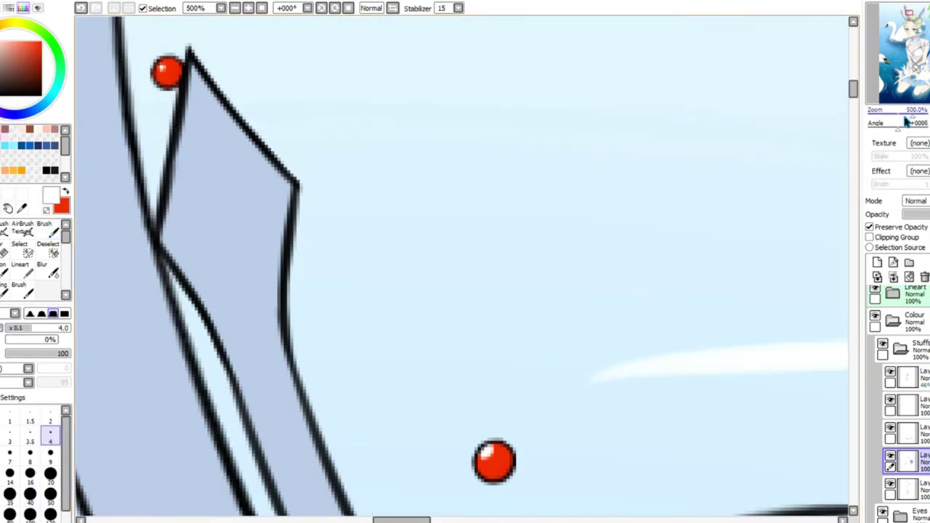
{"action": "left_click_drag", "start_coordinate": [908, 118], "coordinate": [909, 88]}
{"action": "left_click_drag", "start_coordinate": [152, 244], "coordinate": [184, 344]}
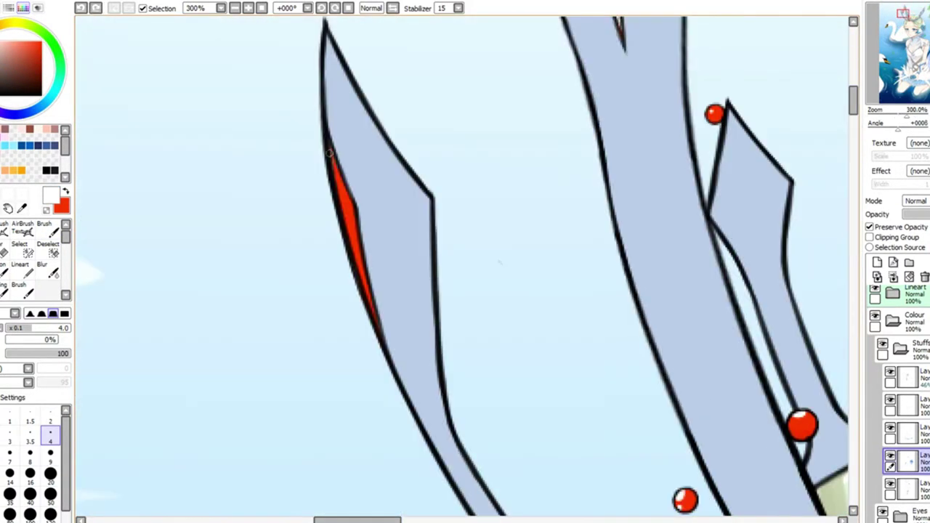
{"action": "left_click_drag", "start_coordinate": [327, 149], "coordinate": [350, 241]}
{"action": "left_click_drag", "start_coordinate": [587, 145], "coordinate": [551, 220]}
Shade the white feathers behind the hair, above the blue rose, with light grey at size 20
{"action": "scroll", "coordinate": [574, 152], "scroll_direction": "down", "scroll_amount": 5}
{"action": "scroll", "coordinate": [373, 270], "scroll_direction": "up", "scroll_amount": 3}
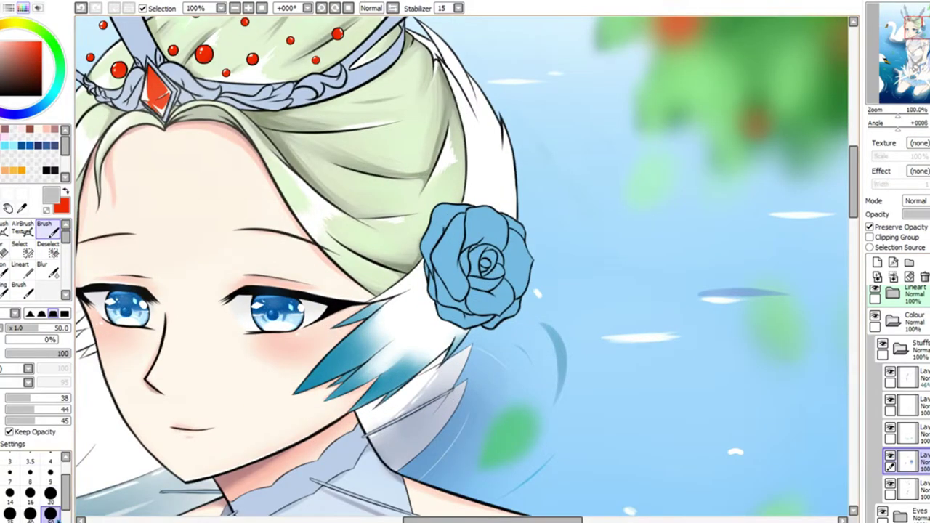
{"action": "key", "text": "bracketleft"}
{"action": "key", "text": "bracketleft"}
{"action": "key", "text": "bracketleft"}
{"action": "key", "text": "bracketleft"}
{"action": "key", "text": "bracketleft"}
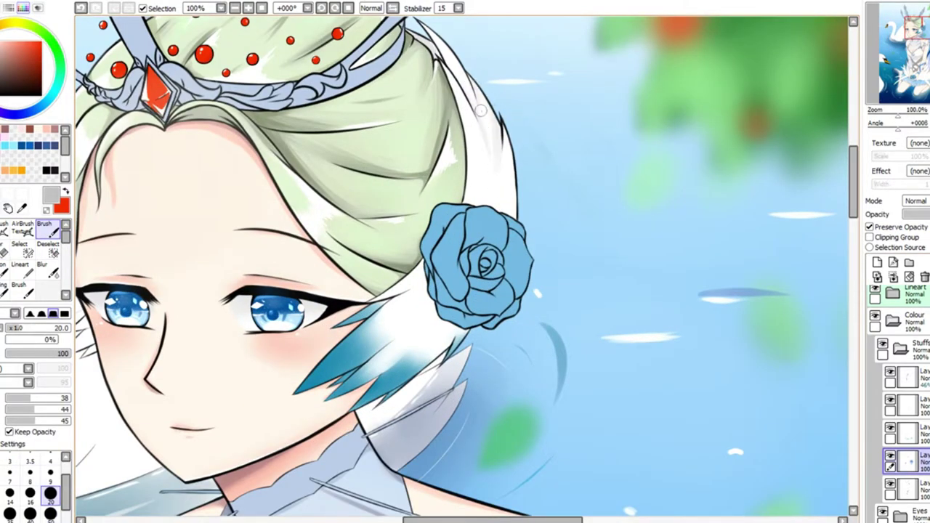
{"action": "scroll", "coordinate": [451, 109], "scroll_direction": "up", "scroll_amount": 2}
{"action": "key", "text": "bracketleft"}
{"action": "key", "text": "bracketleft"}
{"action": "key", "text": "bracketleft"}
{"action": "key", "text": "bracketleft"}
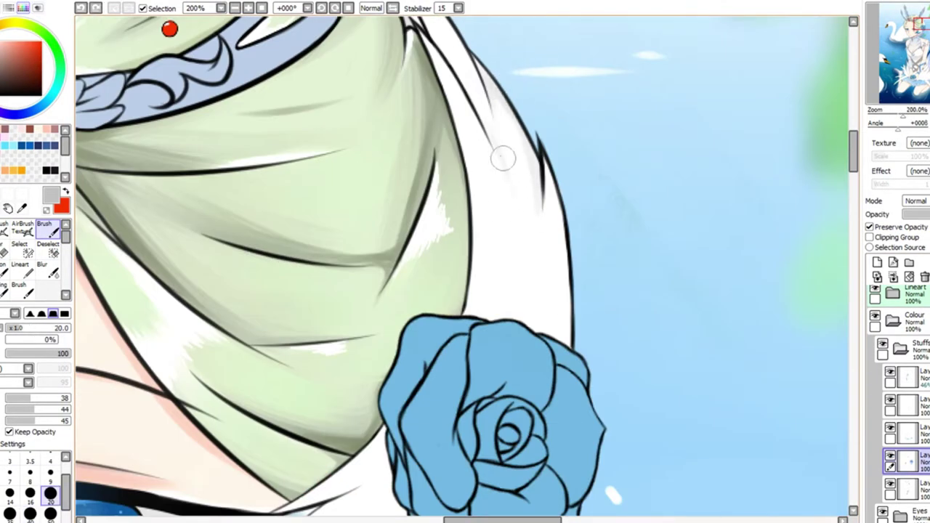
{"action": "scroll", "coordinate": [498, 273], "scroll_direction": "down", "scroll_amount": 1}
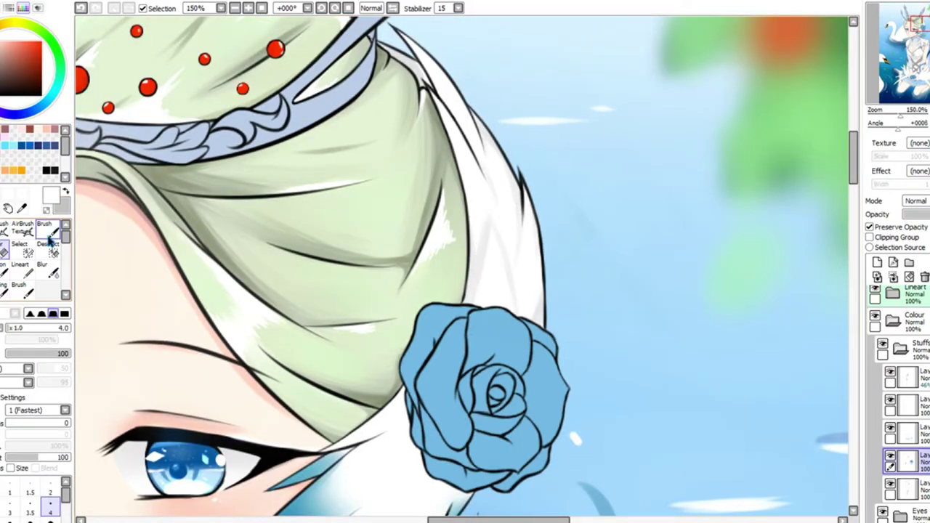
Deepen the outer edges of the feathers behind the hair with a darker grey at size 20
{"action": "scroll", "coordinate": [472, 225], "scroll_direction": "down", "scroll_amount": 2}
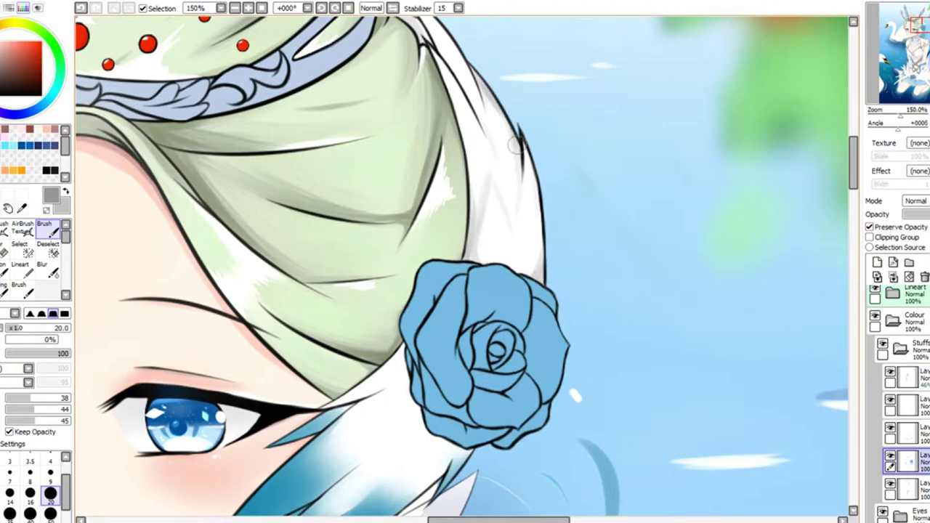
{"action": "scroll", "coordinate": [514, 144], "scroll_direction": "up", "scroll_amount": 2}
{"action": "scroll", "coordinate": [415, 315], "scroll_direction": "down", "scroll_amount": 2}
Shade the blue-tipped feathers beneath the hair rose with grey along their edges and bases at size 20
{"action": "scroll", "coordinate": [415, 315], "scroll_direction": "up", "scroll_amount": 4}
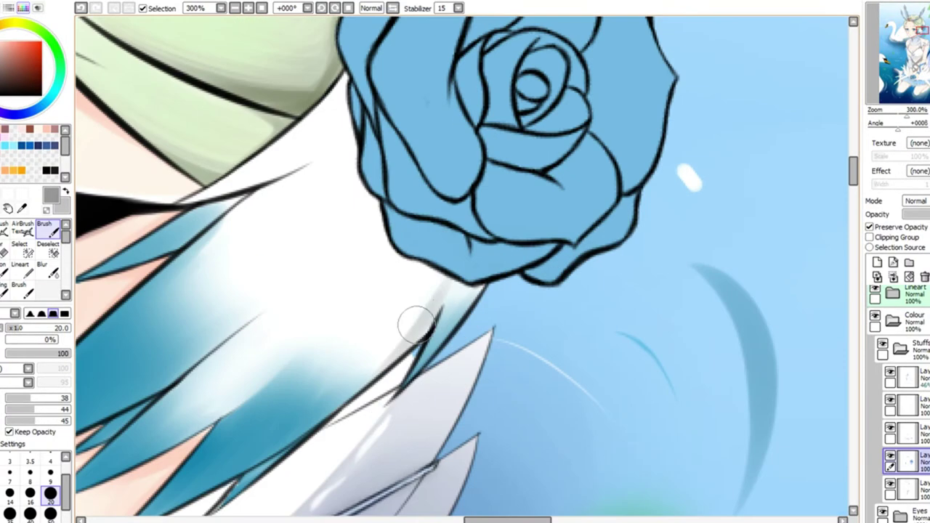
{"action": "scroll", "coordinate": [155, 492], "scroll_direction": "down", "scroll_amount": 1}
{"action": "scroll", "coordinate": [260, 149], "scroll_direction": "up", "scroll_amount": 1}
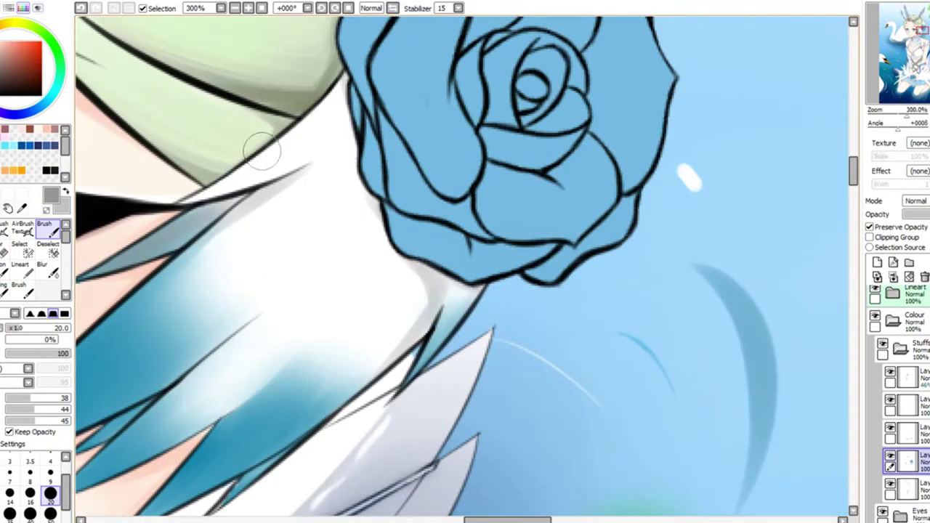
{"action": "scroll", "coordinate": [376, 284], "scroll_direction": "down", "scroll_amount": 2}
{"action": "scroll", "coordinate": [384, 281], "scroll_direction": "down", "scroll_amount": 1}
{"action": "scroll", "coordinate": [384, 281], "scroll_direction": "up", "scroll_amount": 2}
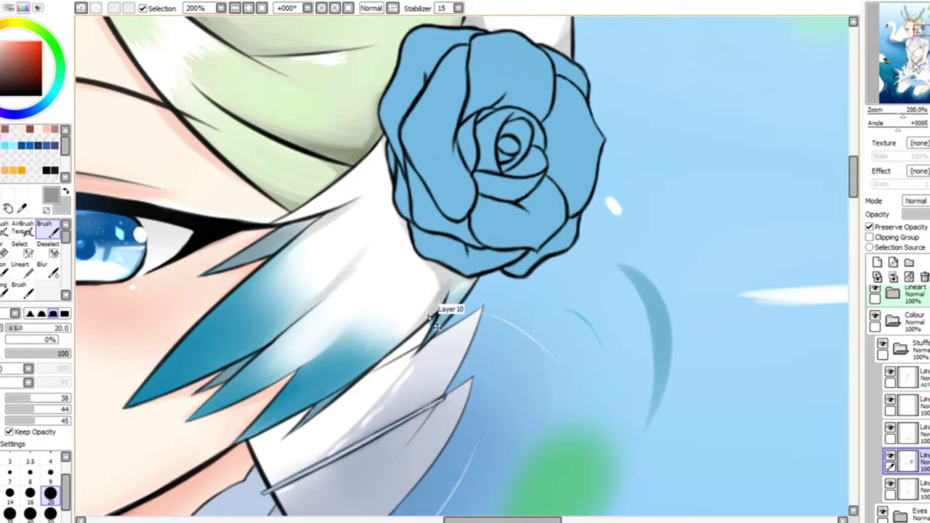
Shade the small white feathers on the other side of the face with grey at size 20
{"action": "scroll", "coordinate": [349, 168], "scroll_direction": "up", "scroll_amount": 2}
{"action": "scroll", "coordinate": [367, 306], "scroll_direction": "down", "scroll_amount": 4}
{"action": "scroll", "coordinate": [384, 436], "scroll_direction": "up", "scroll_amount": 3}
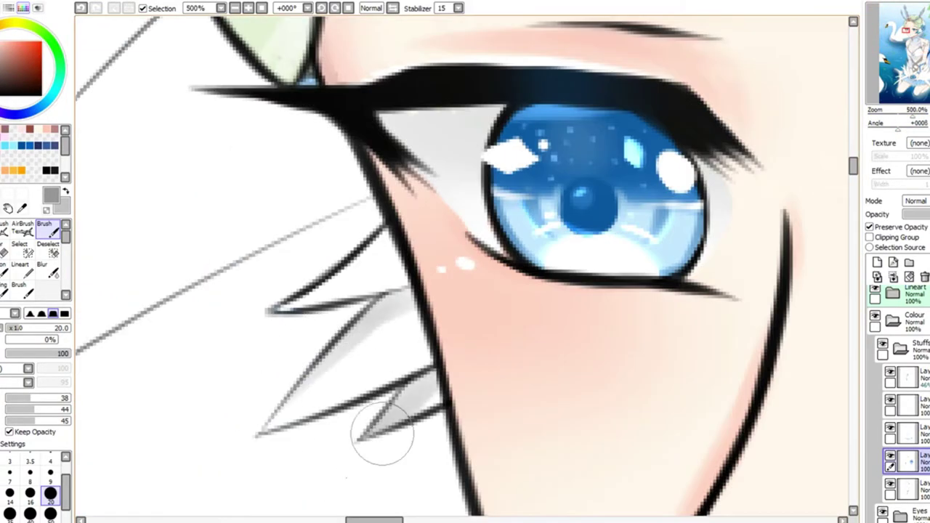
{"action": "scroll", "coordinate": [500, 308], "scroll_direction": "down", "scroll_amount": 5}
{"action": "scroll", "coordinate": [410, 187], "scroll_direction": "up", "scroll_amount": 3}
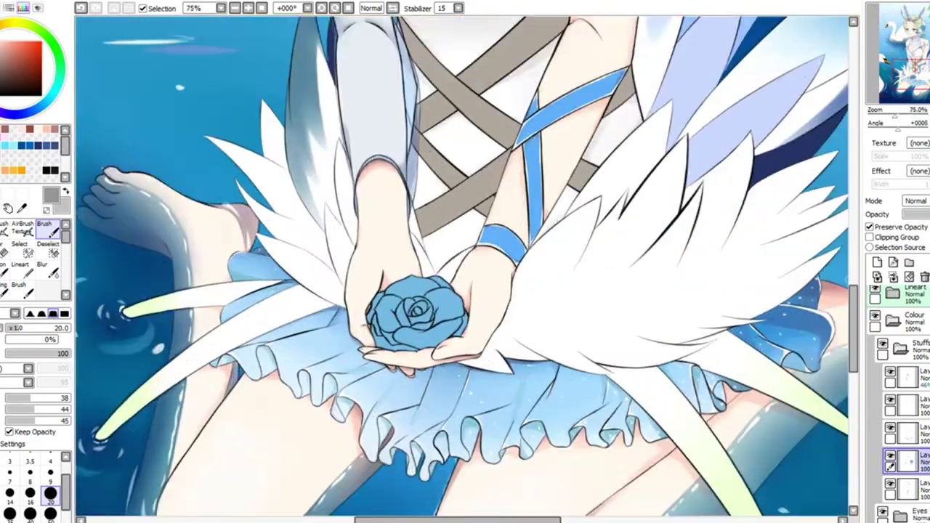
Shade the lower edges of the large white feather cluster beside the hands with grey at size 40
{"action": "scroll", "coordinate": [376, 198], "scroll_direction": "up", "scroll_amount": 1}
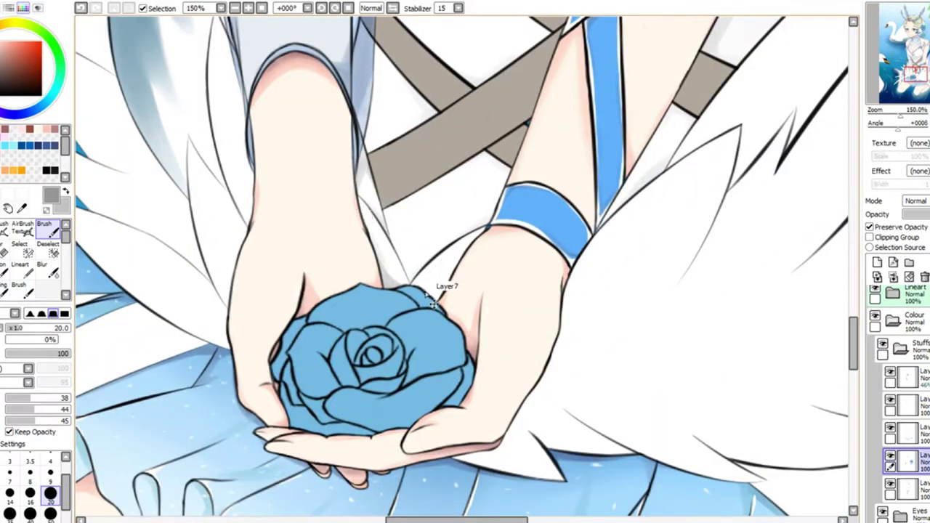
{"action": "key", "text": "bracketright"}
{"action": "key", "text": "bracketright"}
{"action": "key", "text": "bracketright"}
{"action": "key", "text": "bracketright"}
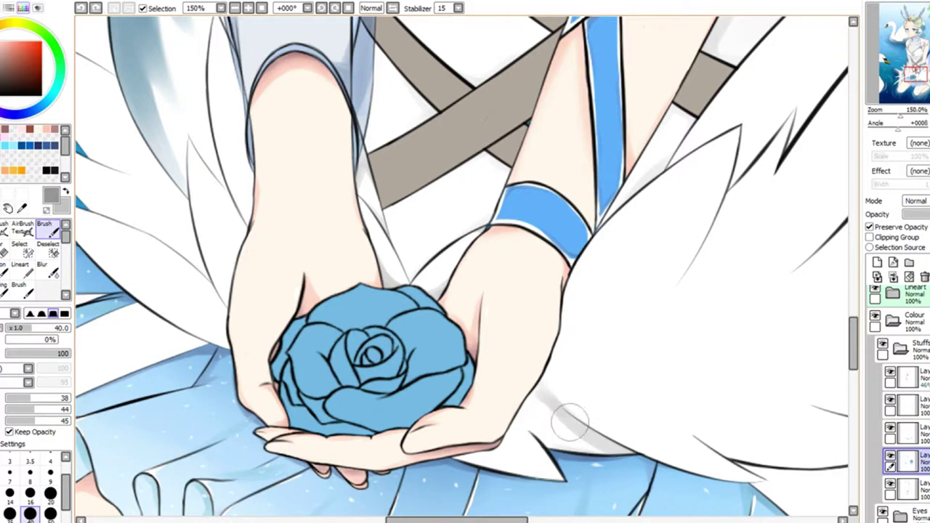
{"action": "scroll", "coordinate": [516, 396], "scroll_direction": "right", "scroll_amount": 3}
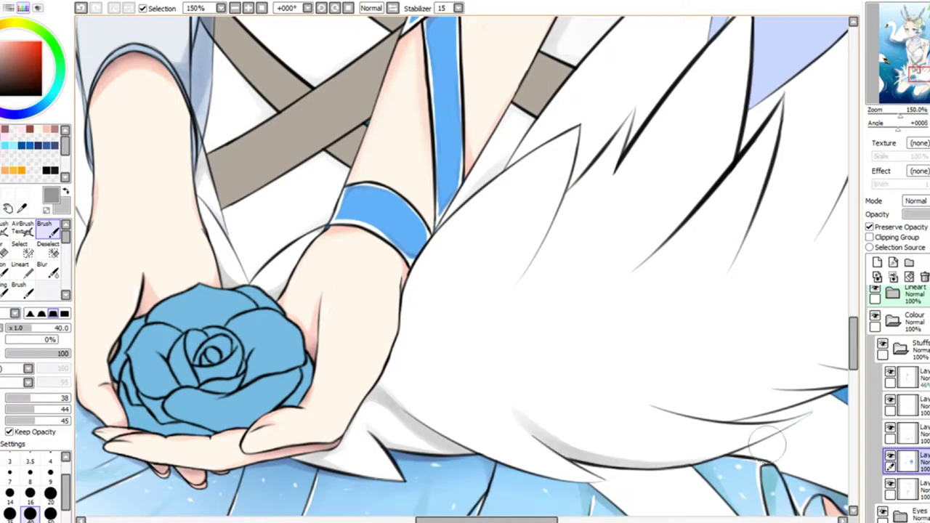
Shade the gaps between the cluster's upper feather tips near the arm with grey, reducing the brush to size 20
{"action": "scroll", "coordinate": [676, 128], "scroll_direction": "up", "scroll_amount": 3}
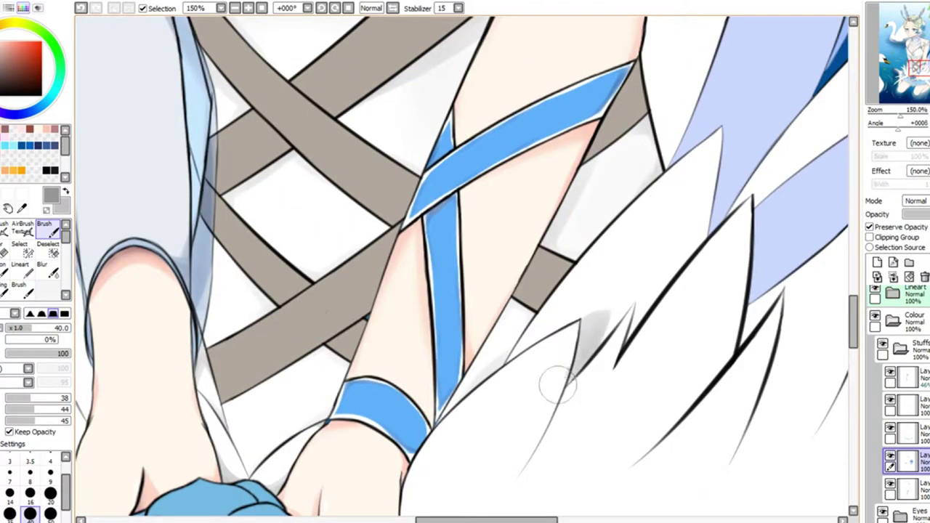
{"action": "left_click_drag", "start_coordinate": [741, 292], "coordinate": [698, 393]}
{"action": "key", "text": "bracketleft"}
{"action": "key", "text": "bracketleft"}
{"action": "key", "text": "bracketleft"}
{"action": "key", "text": "bracketleft"}
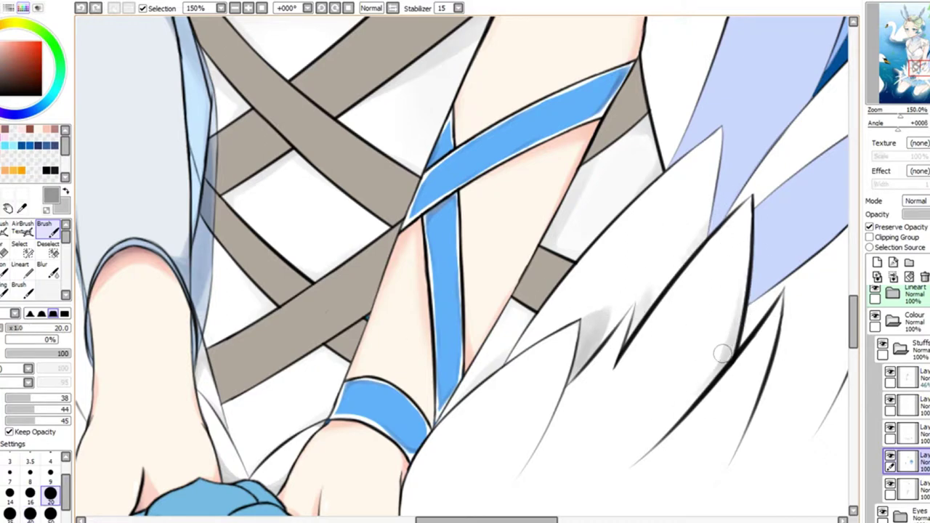
{"action": "left_click_drag", "start_coordinate": [749, 258], "coordinate": [733, 334]}
Paint broad grey shading across the underside of the large feather cluster above the skirt at size 50
{"action": "scroll", "coordinate": [617, 363], "scroll_direction": "right", "scroll_amount": 1}
{"action": "scroll", "coordinate": [616, 363], "scroll_direction": "down", "scroll_amount": 5}
{"action": "key", "text": "bracketright"}
{"action": "key", "text": "bracketright"}
{"action": "key", "text": "bracketright"}
{"action": "key", "text": "bracketright"}
{"action": "key", "text": "bracketright"}
{"action": "key", "text": "bracketright"}
{"action": "key", "text": "bracketright"}
{"action": "key", "text": "bracketright"}
{"action": "key", "text": "bracketright"}
{"action": "key", "text": "bracketright"}
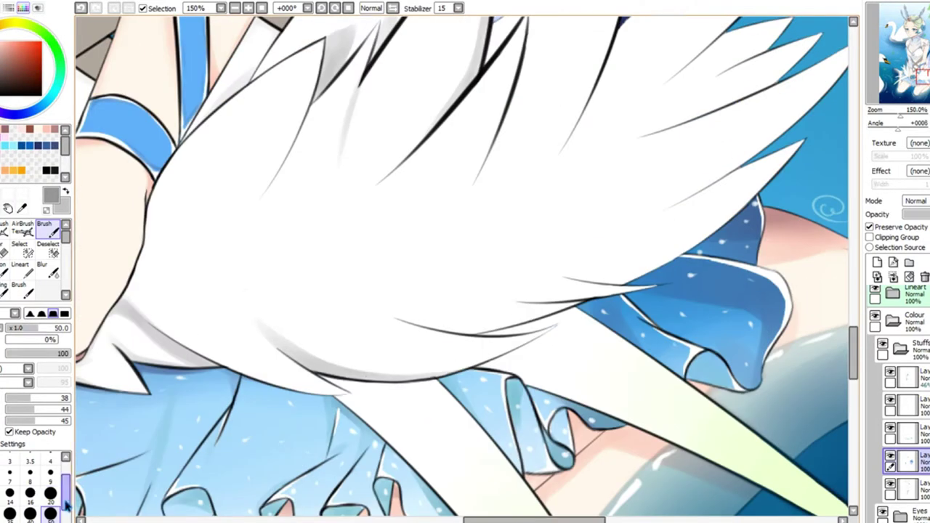
{"action": "mouse_move", "coordinate": [385, 327]}
{"action": "left_mouse_down"}
{"action": "mouse_move", "coordinate": [481, 333]}
{"action": "mouse_move", "coordinate": [563, 353]}
{"action": "left_mouse_up"}
{"action": "key", "text": "ctrl+z"}
{"action": "mouse_move", "coordinate": [342, 364]}
{"action": "left_mouse_down"}
{"action": "mouse_move", "coordinate": [270, 329]}
{"action": "mouse_move", "coordinate": [336, 340]}
{"action": "mouse_move", "coordinate": [400, 370]}
{"action": "mouse_move", "coordinate": [305, 322]}
{"action": "left_mouse_up"}
{"action": "key", "text": "b"}
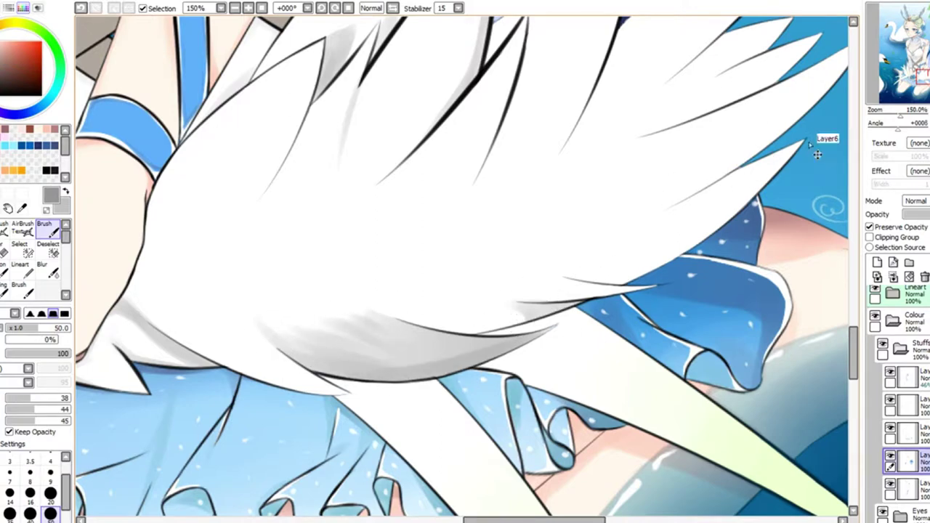
Shade the feather tip nearest the signature in grey and soften the cluster's underside shading with a lighter tone
{"action": "mouse_move", "coordinate": [803, 144]}
{"action": "left_mouse_down"}
{"action": "mouse_move", "coordinate": [666, 189]}
{"action": "mouse_move", "coordinate": [654, 211]}
{"action": "left_mouse_up"}
{"action": "scroll", "coordinate": [655, 211], "scroll_direction": "down", "scroll_amount": 3}
{"action": "scroll", "coordinate": [301, 311], "scroll_direction": "up", "scroll_amount": 2}
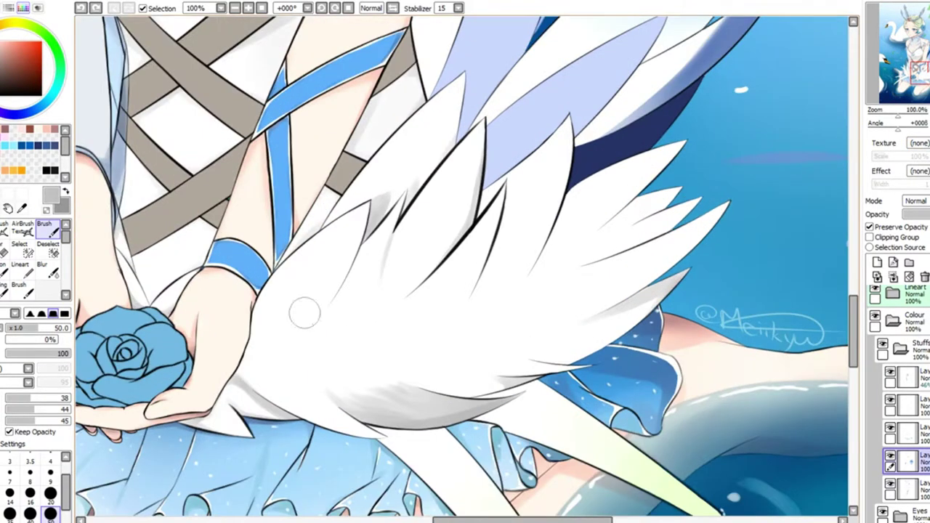
{"action": "left_click_drag", "start_coordinate": [356, 396], "coordinate": [280, 395]}
{"action": "key", "text": "x"}
Shade the outer feathers below the navy plume and the feathers on the foot side with grey at size 50
{"action": "left_click_drag", "start_coordinate": [658, 154], "coordinate": [588, 192]}
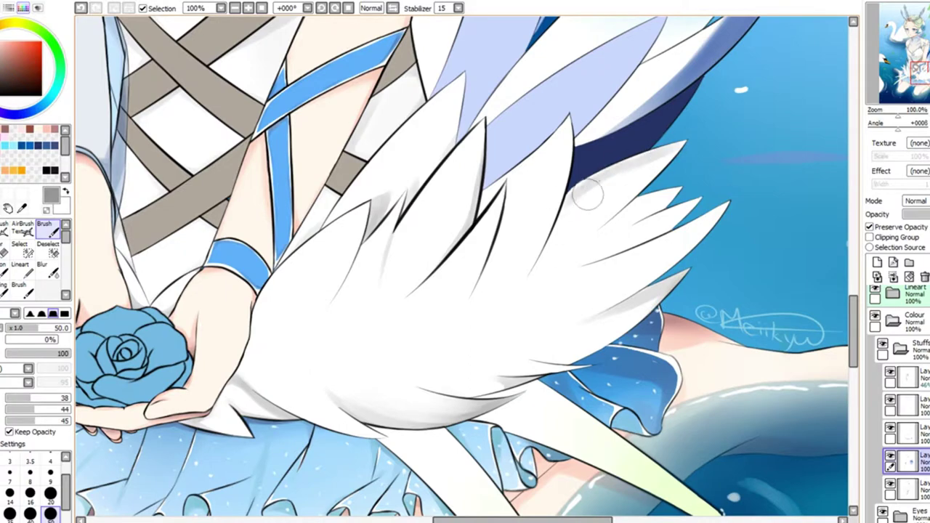
{"action": "left_click_drag", "start_coordinate": [683, 144], "coordinate": [581, 190]}
{"action": "mouse_move", "coordinate": [672, 190]}
{"action": "left_mouse_down"}
{"action": "mouse_move", "coordinate": [616, 218]}
{"action": "mouse_move", "coordinate": [673, 221]}
{"action": "left_mouse_up"}
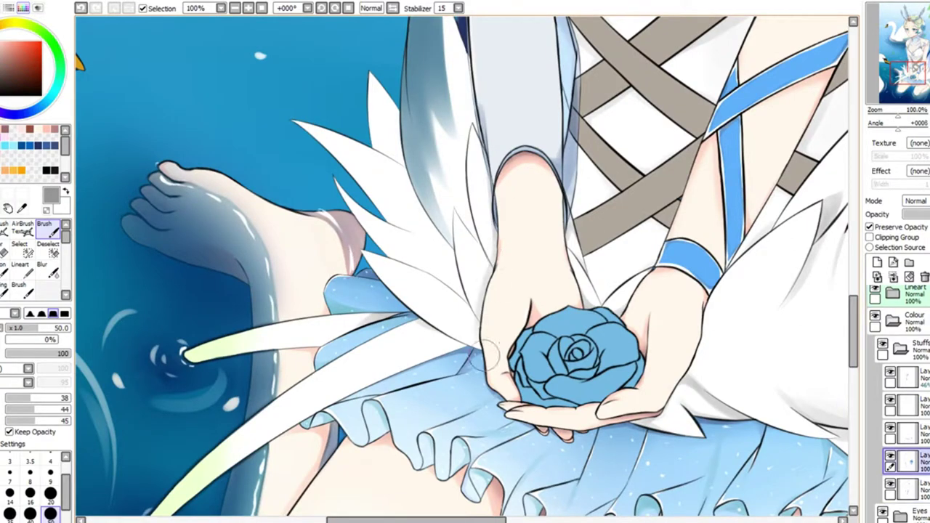
{"action": "mouse_move", "coordinate": [375, 186]}
{"action": "left_mouse_down"}
{"action": "mouse_move", "coordinate": [404, 94]}
{"action": "mouse_move", "coordinate": [385, 84]}
{"action": "left_mouse_up"}
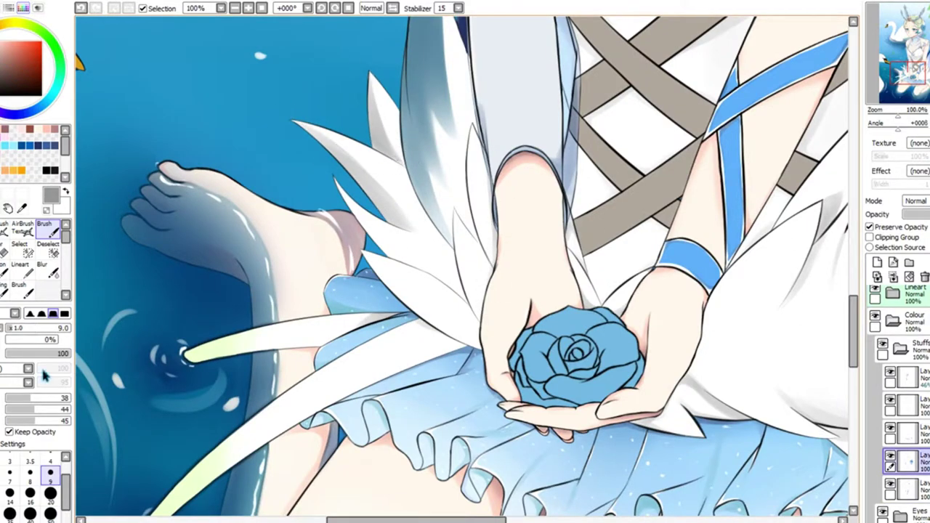
Finish the grey shading on the foot-side feathers and shade the teal-grey feather beside the sleeve with navy at size 20
{"action": "left_click_drag", "start_coordinate": [345, 156], "coordinate": [305, 128]}
{"action": "left_click", "coordinate": [48, 230]}
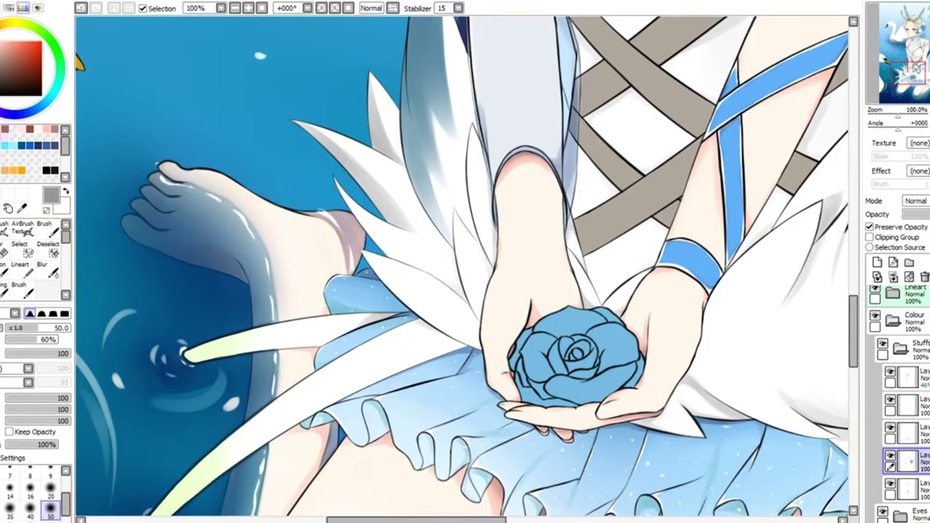
{"action": "left_click", "coordinate": [50, 492]}
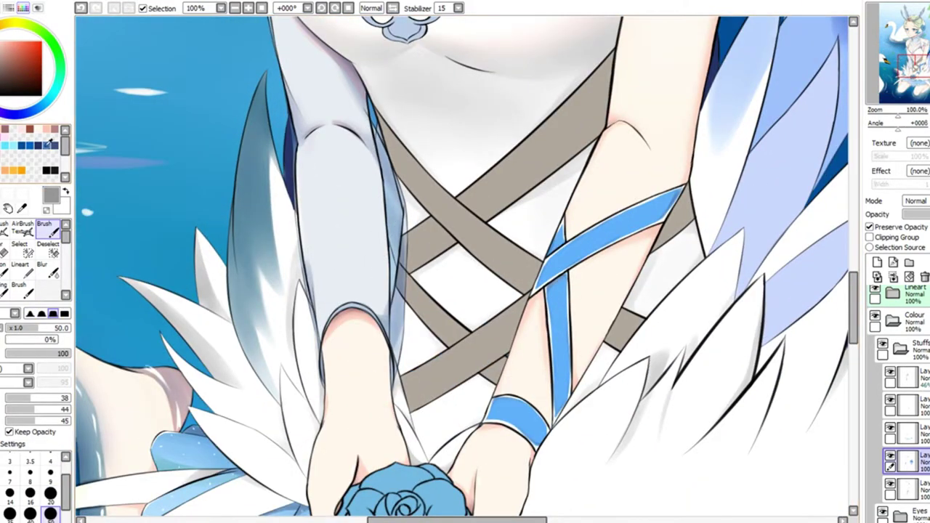
{"action": "left_click_drag", "start_coordinate": [234, 212], "coordinate": [247, 308]}
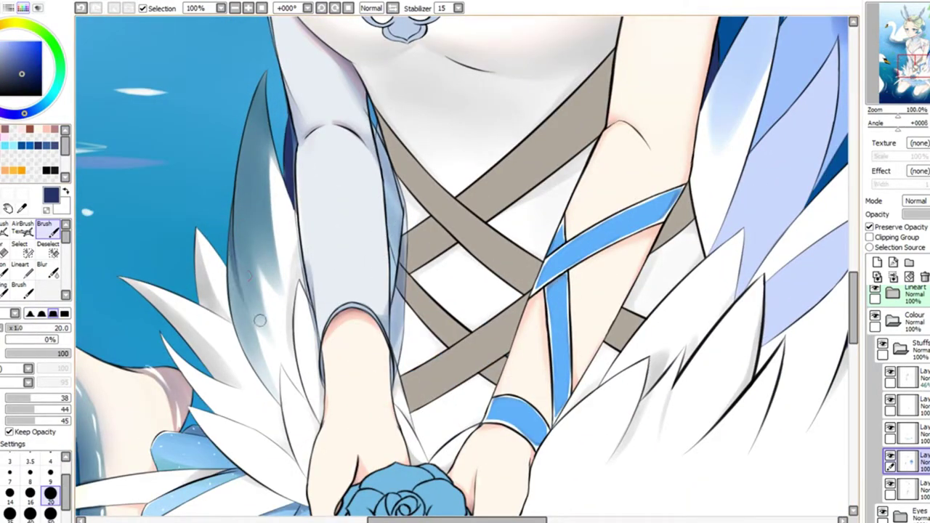
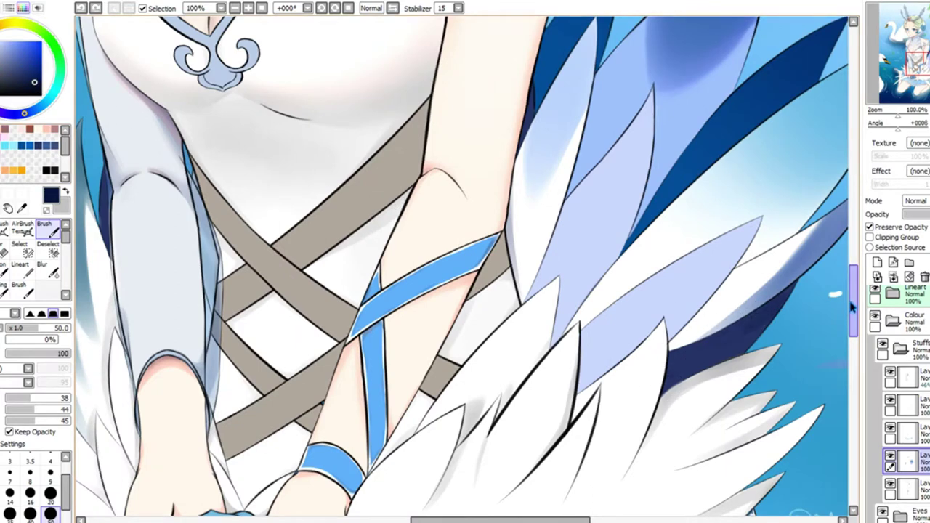
Shade the overlaps between the periwinkle, light blue and dark blue wing feathers with teal and navy at size 20
{"action": "left_click_drag", "start_coordinate": [852, 307], "coordinate": [852, 294]}
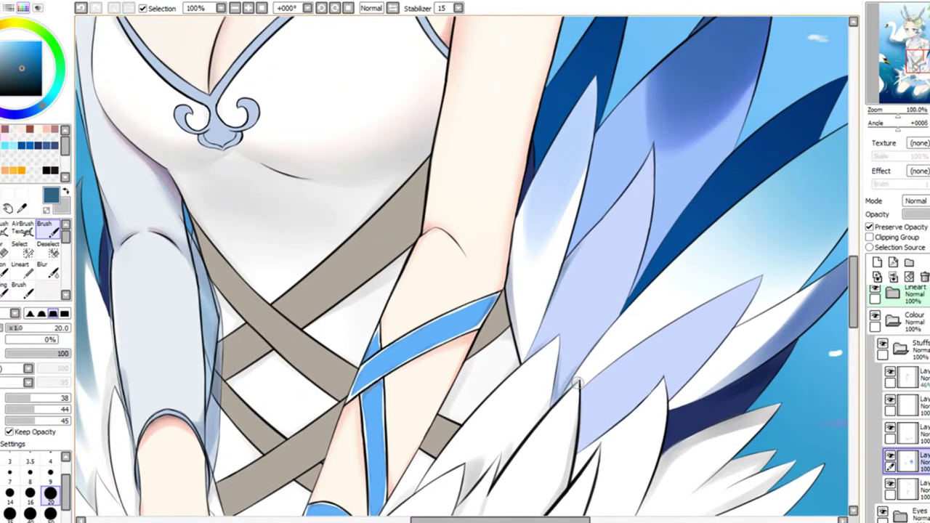
{"action": "scroll", "coordinate": [608, 225], "scroll_direction": "up", "scroll_amount": 2}
{"action": "left_click_drag", "start_coordinate": [738, 430], "coordinate": [614, 118]}
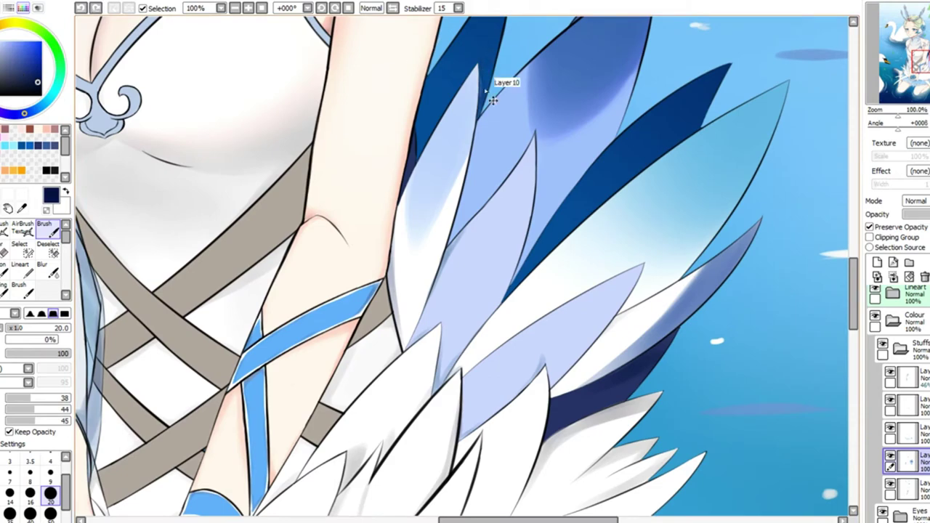
{"action": "scroll", "coordinate": [492, 100], "scroll_direction": "up", "scroll_amount": 2}
{"action": "left_click_drag", "start_coordinate": [908, 58], "coordinate": [830, 84]}
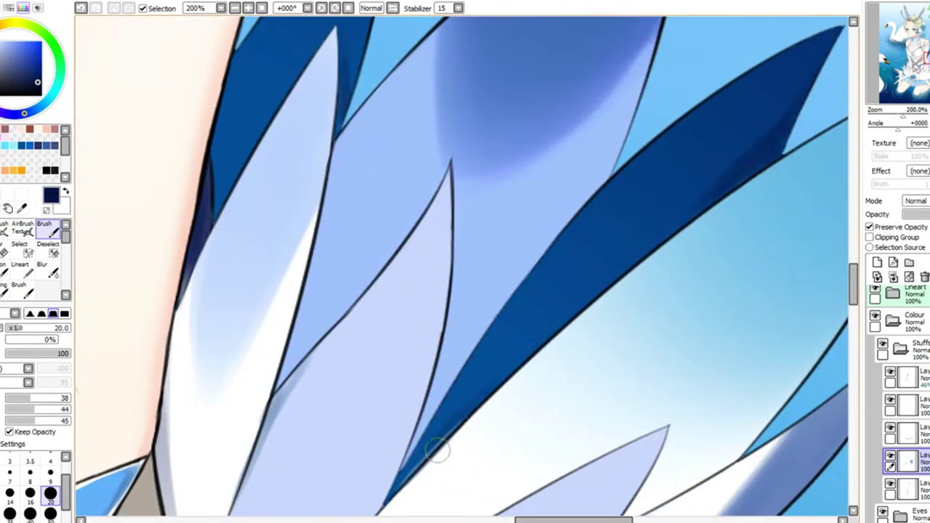
Paint soft navy shadows along the edges of the two pale periwinkle feathers and onto the feathers behind them
{"action": "scroll", "coordinate": [437, 450], "scroll_direction": "down", "scroll_amount": 2}
{"action": "scroll", "coordinate": [438, 160], "scroll_direction": "up", "scroll_amount": 1}
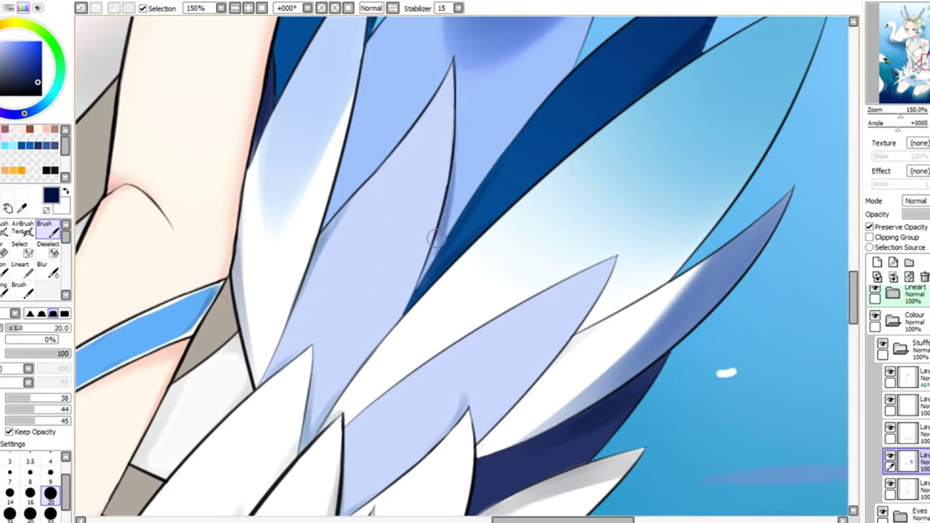
{"action": "scroll", "coordinate": [436, 238], "scroll_direction": "down", "scroll_amount": 4}
{"action": "scroll", "coordinate": [679, 222], "scroll_direction": "up", "scroll_amount": 5}
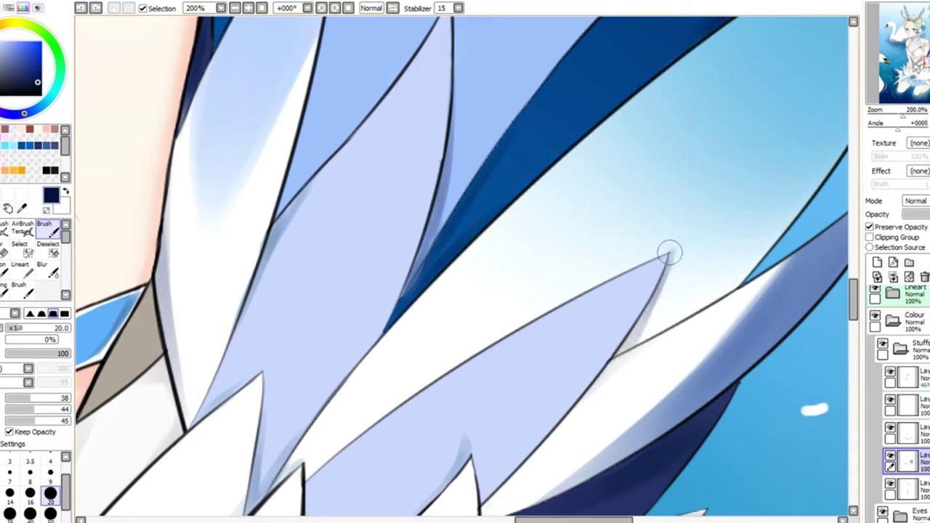
Switch to the lowest layer shown in the Stuffs folder and shade the hair rose's petals and center with navy at size 20
{"action": "scroll", "coordinate": [670, 253], "scroll_direction": "down", "scroll_amount": 5}
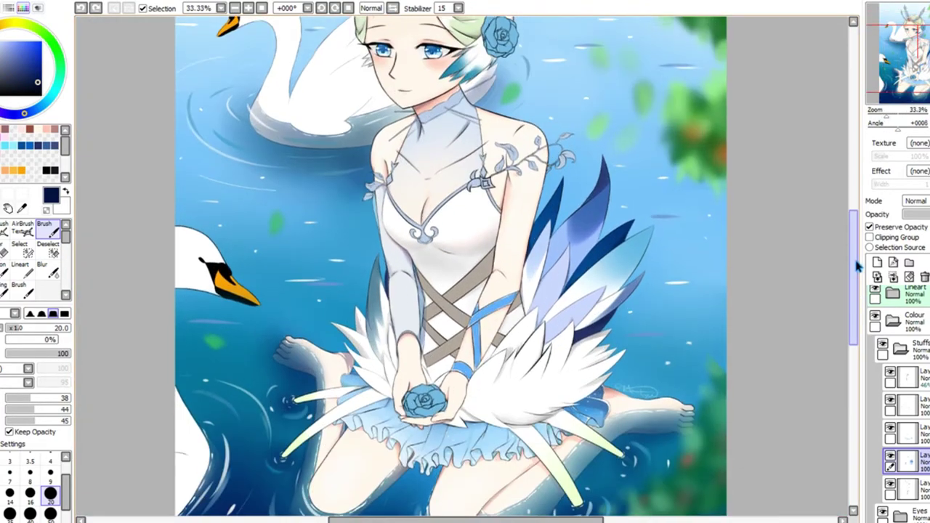
{"action": "left_click", "coordinate": [905, 433]}
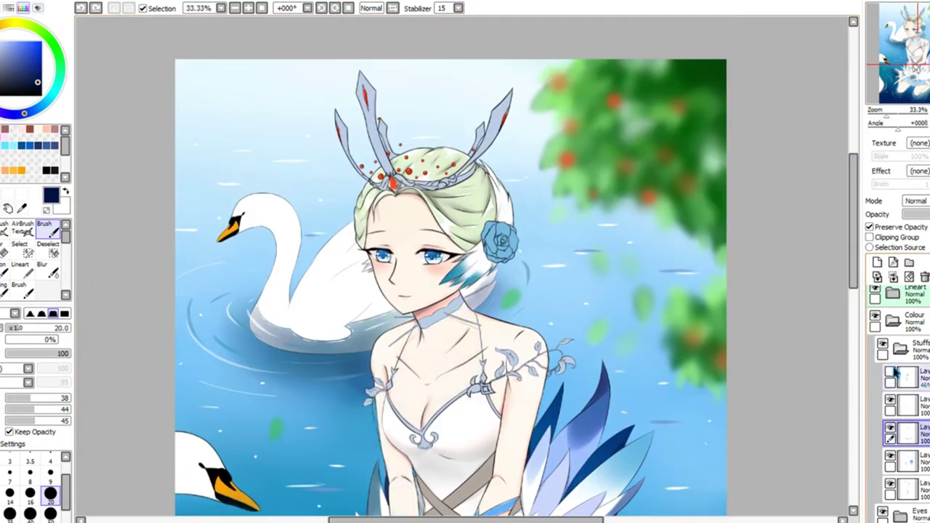
{"action": "left_click", "coordinate": [905, 486]}
{"action": "scroll", "coordinate": [501, 240], "scroll_direction": "up", "scroll_amount": 5}
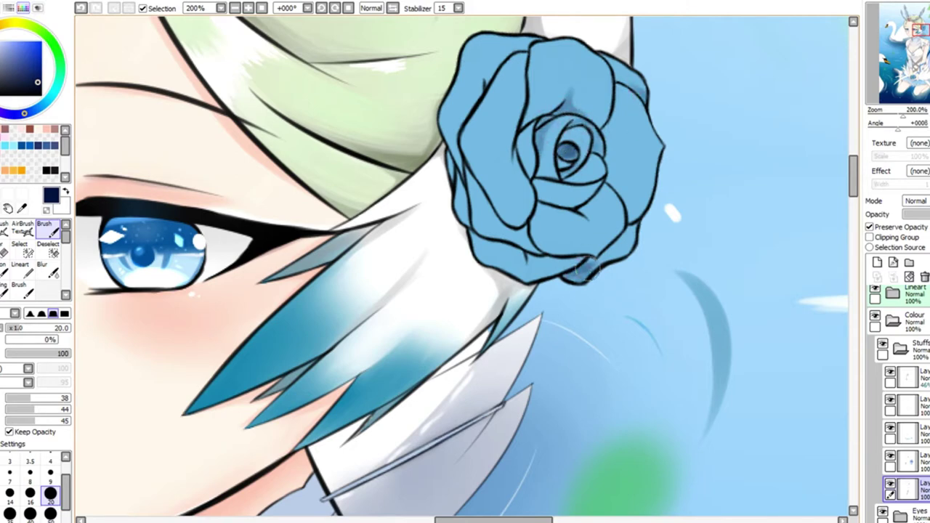
{"action": "left_click_drag", "start_coordinate": [587, 270], "coordinate": [591, 253]}
{"action": "left_click_drag", "start_coordinate": [511, 155], "coordinate": [528, 218]}
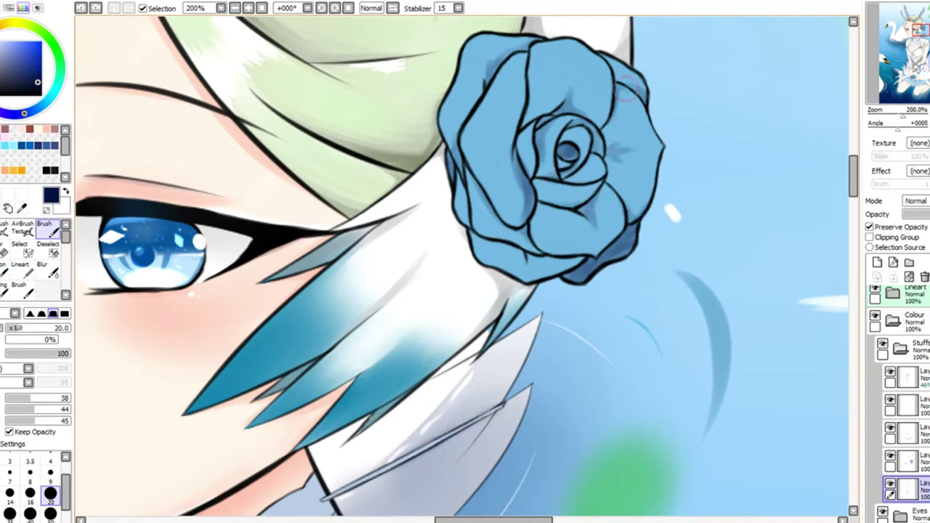
Add thin white highlights along the hair rose's petal edges with the brush at size 9
{"action": "key", "text": "x"}
{"action": "key", "text": "bracketleft"}
{"action": "key", "text": "bracketleft"}
{"action": "key", "text": "bracketleft"}
{"action": "key", "text": "bracketleft"}
{"action": "key", "text": "bracketleft"}
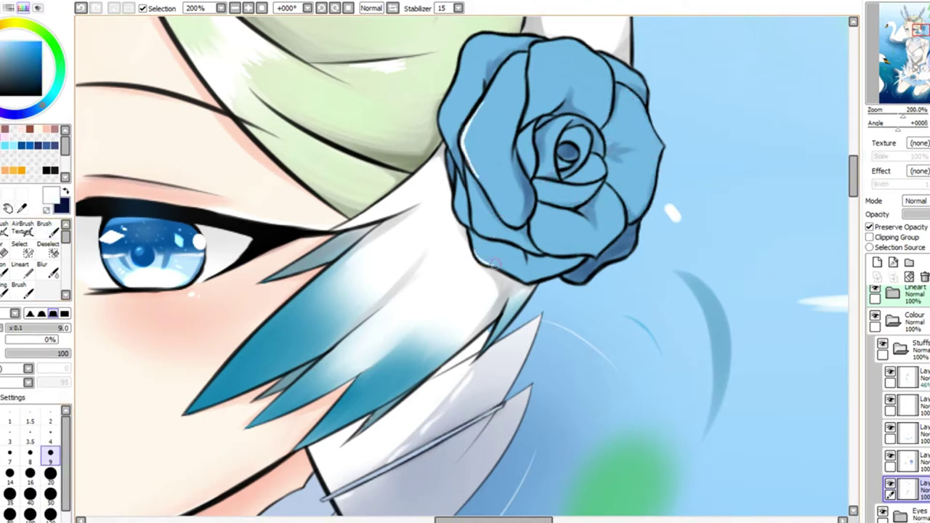
{"action": "left_click_drag", "start_coordinate": [535, 40], "coordinate": [528, 86]}
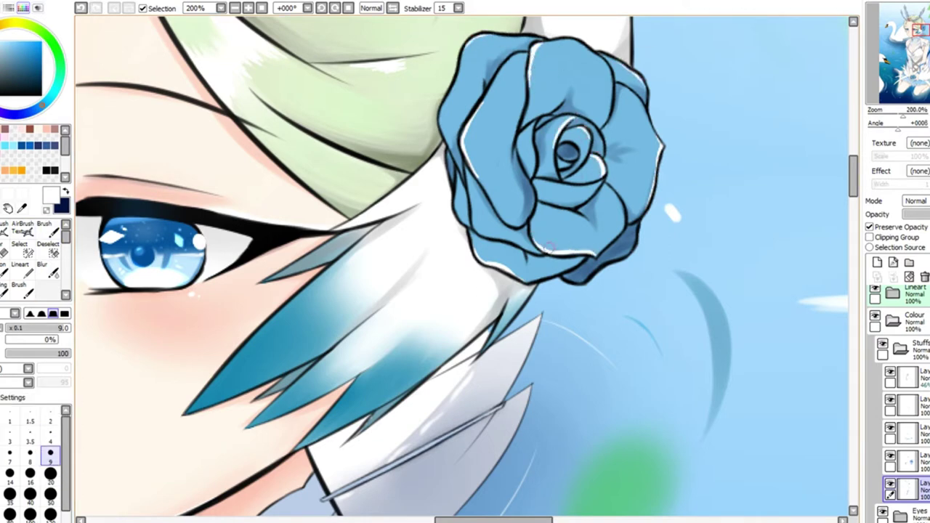
Shade the center and the outermost petals of the rose held in the hands with navy at size 20
{"action": "left_click_drag", "start_coordinate": [923, 109], "coordinate": [876, 110]}
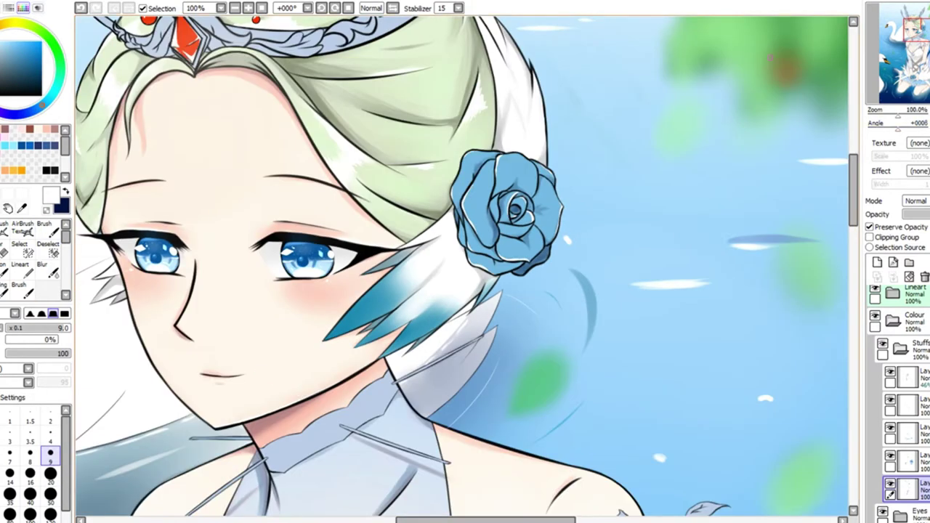
{"action": "key", "text": "ctrl+minus"}
{"action": "key", "text": "ctrl+plus"}
{"action": "key", "text": "ctrl+plus"}
{"action": "key", "text": "x"}
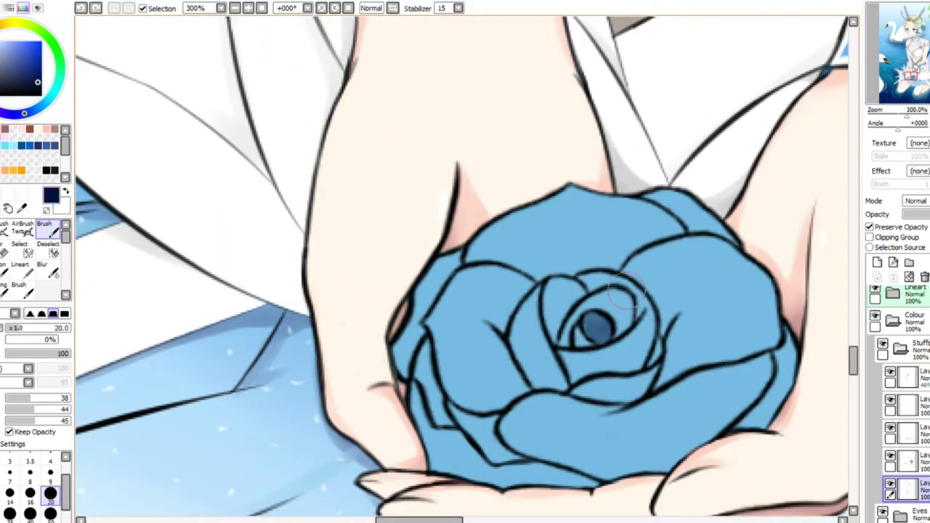
{"action": "mouse_move", "coordinate": [458, 255]}
{"action": "left_mouse_down"}
{"action": "mouse_move", "coordinate": [407, 385]}
{"action": "mouse_move", "coordinate": [531, 501]}
{"action": "left_mouse_up"}
{"action": "left_click_drag", "start_coordinate": [660, 446], "coordinate": [617, 472]}
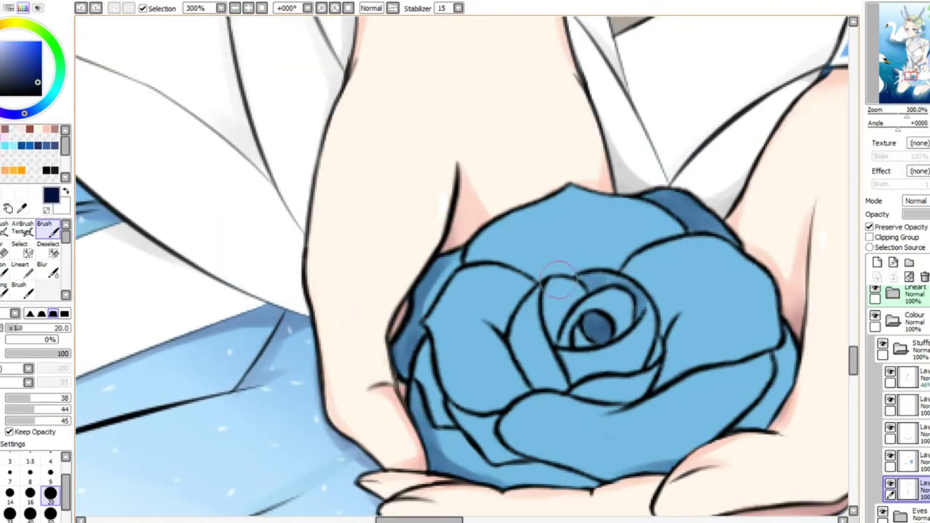
Add navy shading to the held rose's inner petals, petal folds and the petals tucked against the ribboned wrist's palm
{"action": "mouse_move", "coordinate": [574, 335]}
{"action": "left_mouse_down"}
{"action": "mouse_move", "coordinate": [618, 258]}
{"action": "mouse_move", "coordinate": [516, 273]}
{"action": "left_mouse_up"}
{"action": "left_click_drag", "start_coordinate": [669, 306], "coordinate": [727, 305]}
{"action": "left_click_drag", "start_coordinate": [479, 319], "coordinate": [517, 302]}
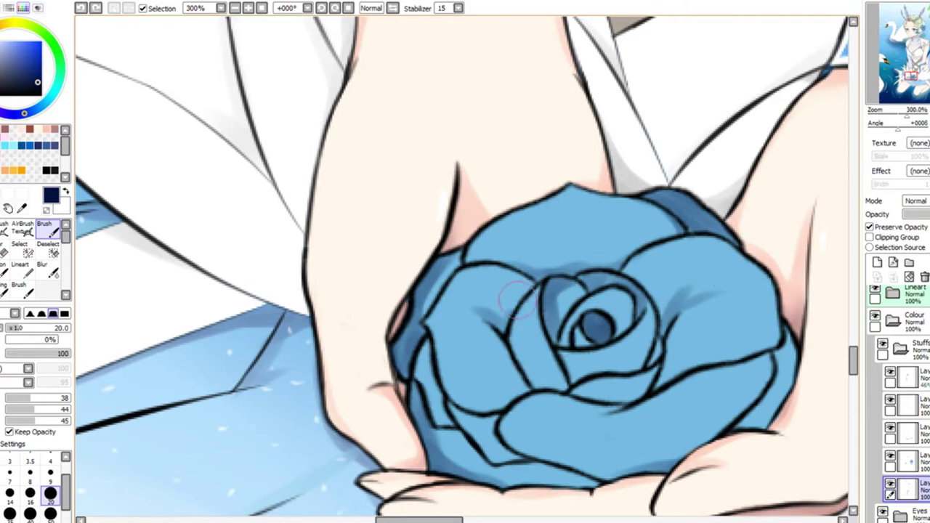
{"action": "left_click_drag", "start_coordinate": [638, 402], "coordinate": [574, 413]}
{"action": "left_click_drag", "start_coordinate": [756, 348], "coordinate": [789, 429]}
{"action": "left_click_drag", "start_coordinate": [788, 341], "coordinate": [763, 451]}
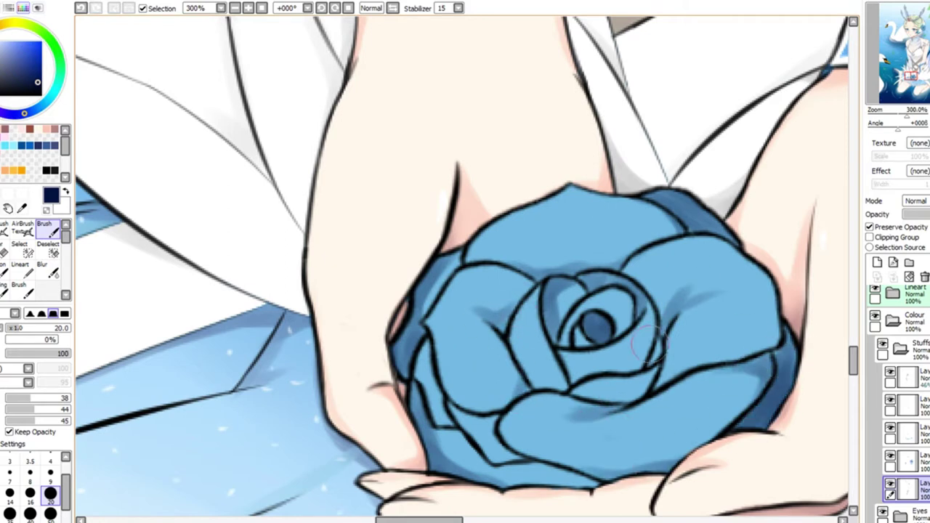
Highlight the held rose's topmost petal and its sleeve-side petal edges in white at size 9
{"action": "key", "text": "x"}
{"action": "key", "text": "bracketleft"}
{"action": "key", "text": "bracketleft"}
{"action": "key", "text": "bracketleft"}
{"action": "key", "text": "bracketleft"}
{"action": "key", "text": "bracketleft"}
{"action": "left_click_drag", "start_coordinate": [449, 298], "coordinate": [430, 386]}
{"action": "left_click_drag", "start_coordinate": [606, 190], "coordinate": [520, 207]}
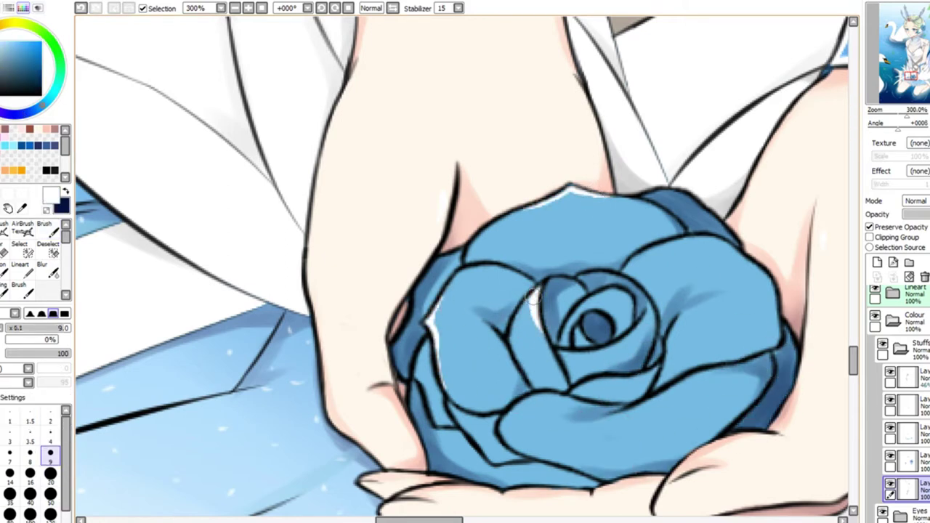
Add white edge highlights to the held rose's central bud and the large petal facing the ribboned wrist
{"action": "key", "text": "b"}
{"action": "key", "text": "x"}
{"action": "key", "text": "x"}
{"action": "key", "text": "bracketleft"}
{"action": "key", "text": "bracketleft"}
{"action": "key", "text": "bracketleft"}
{"action": "key", "text": "bracketleft"}
{"action": "key", "text": "bracketleft"}
{"action": "left_click_drag", "start_coordinate": [608, 293], "coordinate": [630, 298]}
{"action": "left_click_drag", "start_coordinate": [760, 306], "coordinate": [765, 273]}
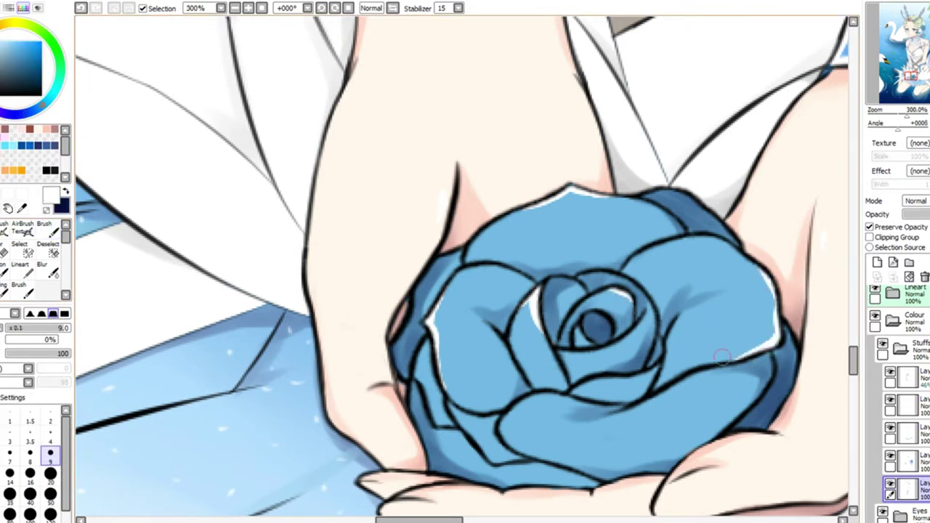
Shade the held rose's lowest petals above the fingers with navy at size 20
{"action": "key", "text": "x"}
{"action": "key", "text": "bracketright"}
{"action": "key", "text": "bracketright"}
{"action": "key", "text": "bracketright"}
{"action": "key", "text": "bracketright"}
{"action": "key", "text": "bracketright"}
{"action": "mouse_move", "coordinate": [443, 405]}
{"action": "left_mouse_down"}
{"action": "mouse_move", "coordinate": [472, 436]}
{"action": "mouse_move", "coordinate": [472, 452]}
{"action": "left_mouse_up"}
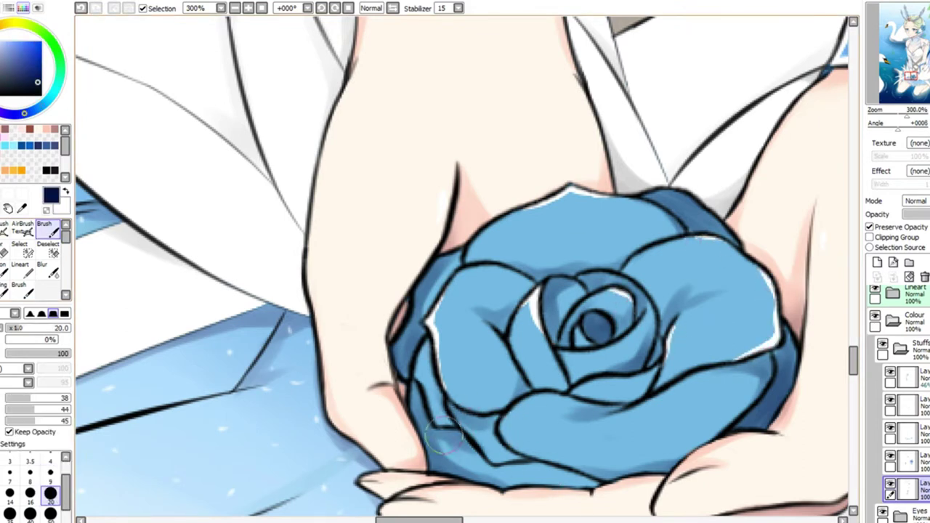
{"action": "left_click_drag", "start_coordinate": [530, 465], "coordinate": [589, 480]}
Finish the held rose with white size 9 highlights on its lower and inner petal edges
{"action": "key", "text": "x"}
{"action": "key", "text": "bracketleft"}
{"action": "key", "text": "bracketleft"}
{"action": "key", "text": "bracketleft"}
{"action": "key", "text": "bracketleft"}
{"action": "key", "text": "bracketleft"}
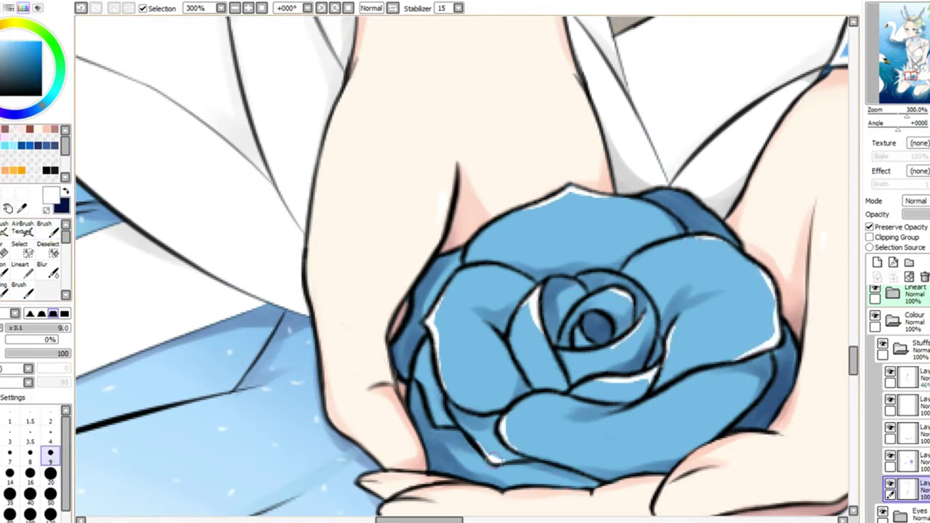
{"action": "left_click", "coordinate": [479, 301]}
{"action": "left_click", "coordinate": [470, 361]}
{"action": "scroll", "coordinate": [521, 318], "scroll_direction": "down", "scroll_amount": 2}
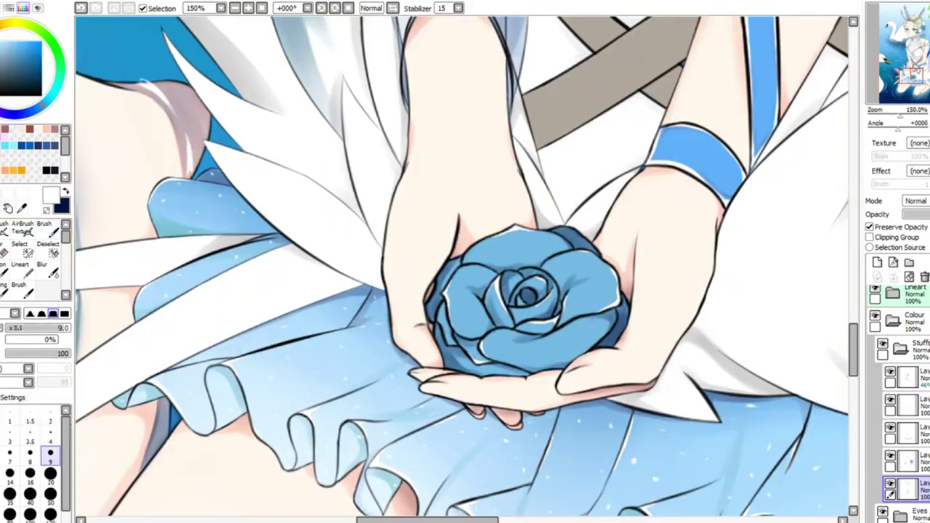
{"action": "scroll", "coordinate": [520, 318], "scroll_direction": "up", "scroll_amount": 2}
{"action": "left_click", "coordinate": [584, 221]}
{"action": "left_click", "coordinate": [672, 264]}
{"action": "scroll", "coordinate": [603, 356], "scroll_direction": "down", "scroll_amount": 6}
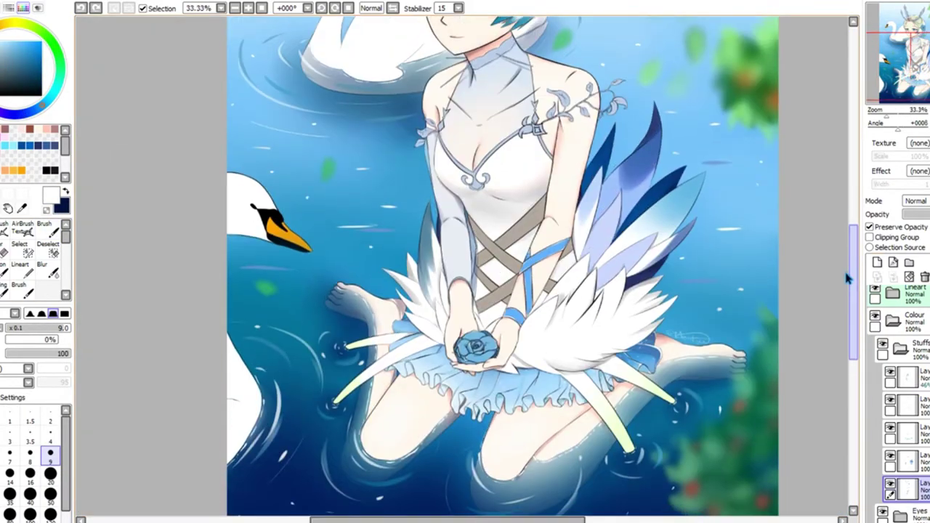
Airbrush a deeper blue over the tiara's tall central prong at size 50, with a white sheen at its middle
{"action": "left_click_drag", "start_coordinate": [847, 278], "coordinate": [851, 233]}
{"action": "scroll", "coordinate": [391, 162], "scroll_direction": "up", "scroll_amount": 5}
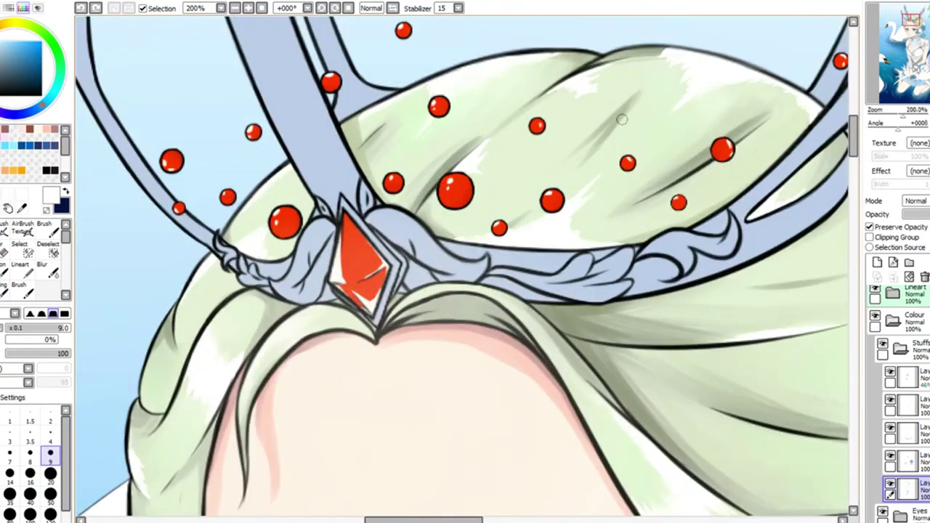
{"action": "left_click", "coordinate": [254, 30], "text": "alt"}
{"action": "scroll", "coordinate": [255, 30], "scroll_direction": "down", "scroll_amount": 1}
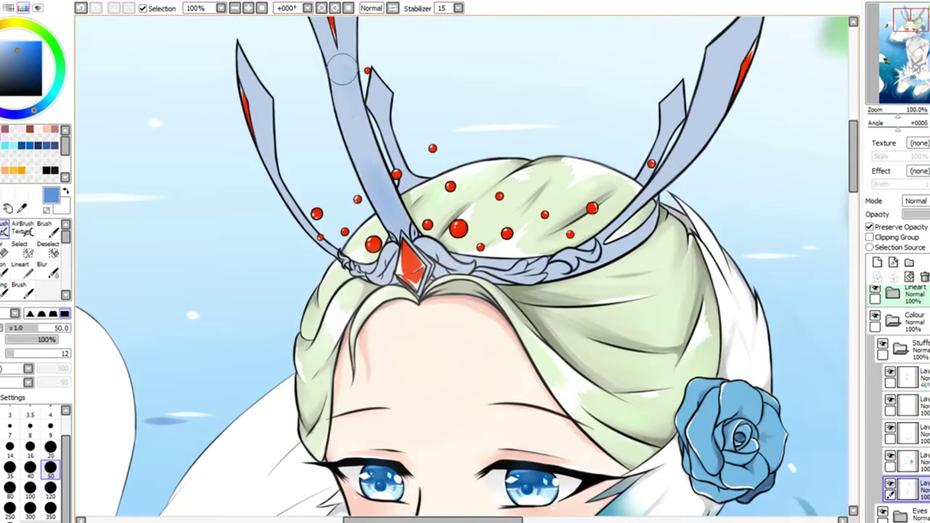
{"action": "key", "text": "bracketleft"}
{"action": "key", "text": "bracketleft"}
{"action": "key", "text": "bracketleft"}
{"action": "key", "text": "bracketleft"}
{"action": "key", "text": "bracketleft"}
{"action": "key", "text": "x"}
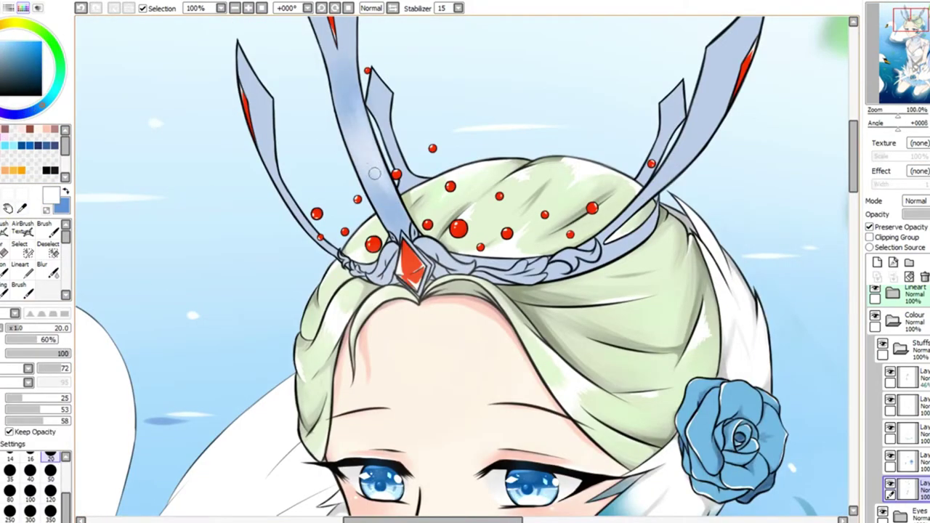
Paint jagged white highlights on the tiara's central prong and along the small rear prong's edge at size 9
{"action": "key", "text": "bracketleft"}
{"action": "key", "text": "bracketleft"}
{"action": "key", "text": "bracketleft"}
{"action": "key", "text": "bracketleft"}
{"action": "key", "text": "bracketleft"}
{"action": "scroll", "coordinate": [465, 261], "scroll_direction": "up", "scroll_amount": 3}
{"action": "scroll", "coordinate": [290, 240], "scroll_direction": "up", "scroll_amount": 1}
{"action": "left_click_drag", "start_coordinate": [239, 287], "coordinate": [285, 216]}
{"action": "scroll", "coordinate": [242, 259], "scroll_direction": "down", "scroll_amount": 1}
{"action": "scroll", "coordinate": [255, 218], "scroll_direction": "up", "scroll_amount": 1}
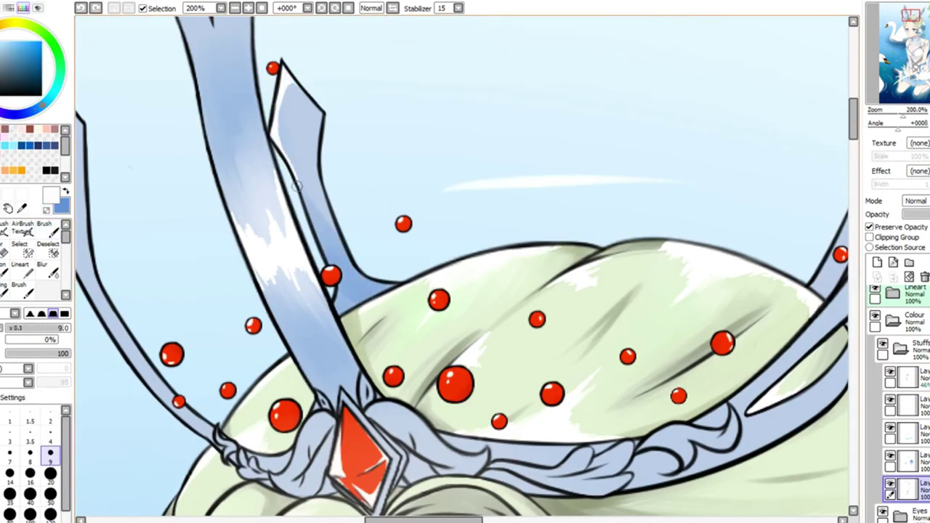
Add white highlights to the tip edge and curved stem of the tiara prong farthest from the hair rose, using size 4
{"action": "left_click_drag", "start_coordinate": [296, 186], "coordinate": [493, 247]}
{"action": "left_click_drag", "start_coordinate": [322, 362], "coordinate": [359, 269]}
{"action": "key", "text": "c"}
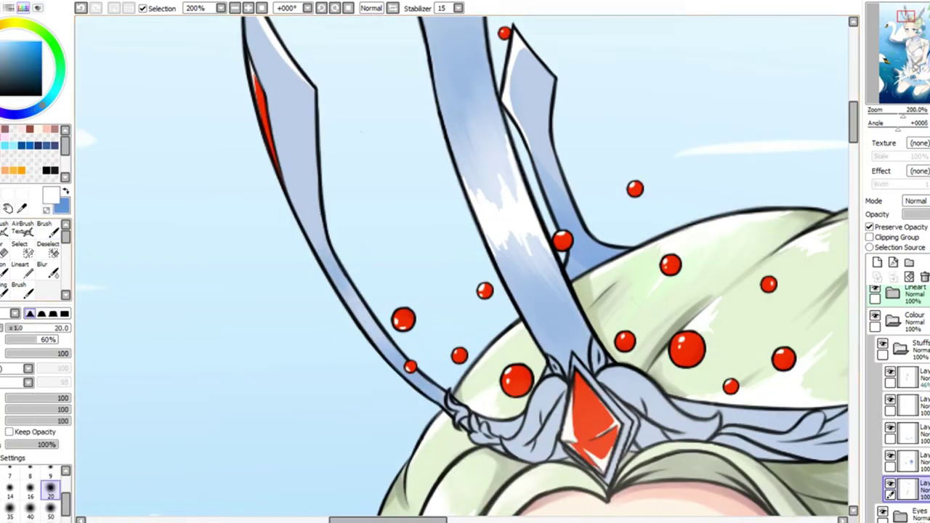
{"action": "key", "text": "b"}
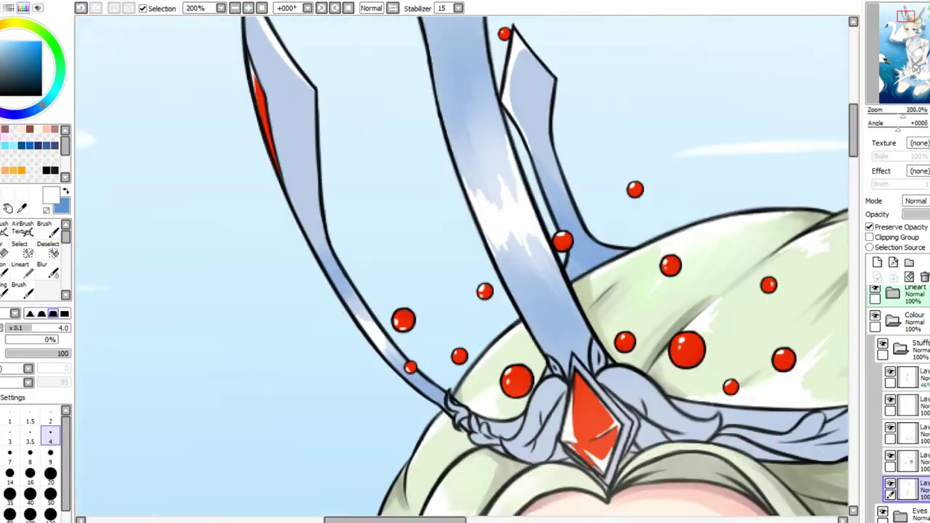
Paint a white size 4 highlight across the base of the large tiara prong on the hair rose's side
{"action": "scroll", "coordinate": [385, 334], "scroll_direction": "down", "scroll_amount": 1}
{"action": "mouse_move", "coordinate": [654, 291]}
{"action": "left_mouse_down"}
{"action": "mouse_move", "coordinate": [385, 334]}
{"action": "mouse_move", "coordinate": [488, 240]}
{"action": "mouse_move", "coordinate": [476, 254]}
{"action": "left_mouse_up"}
{"action": "key", "text": "n"}
{"action": "scroll", "coordinate": [436, 291], "scroll_direction": "up", "scroll_amount": 2}
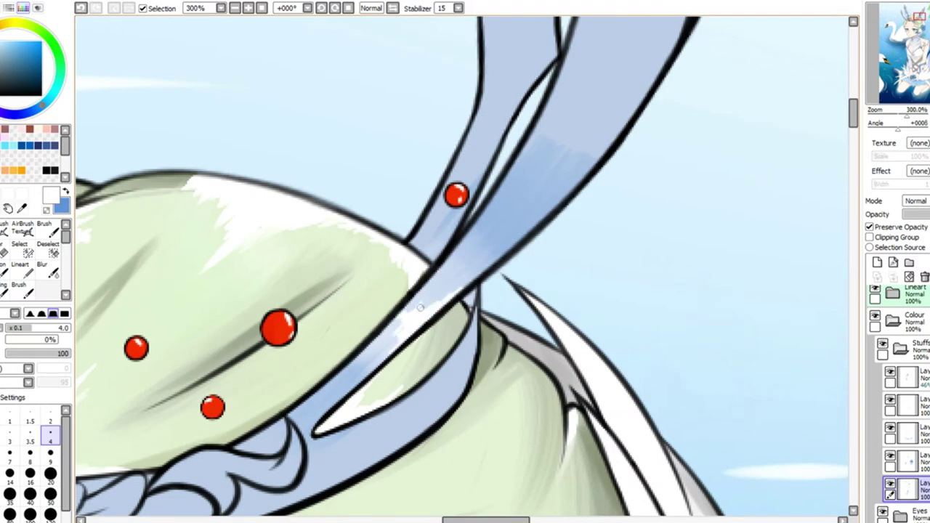
Paint a white highlight along the tip of the large tiara prong on the hair rose's side, using size 20
{"action": "key", "text": "c"}
{"action": "scroll", "coordinate": [546, 80], "scroll_direction": "down", "scroll_amount": 4}
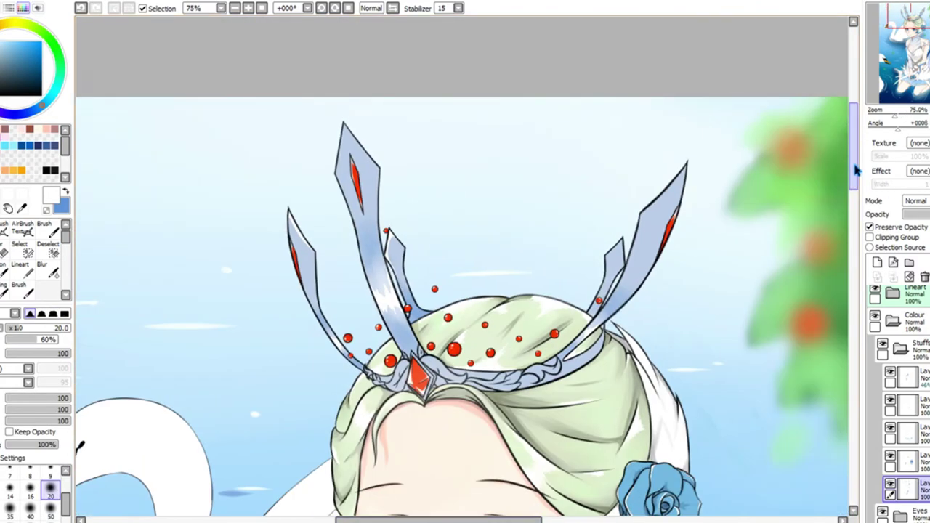
{"action": "key", "text": "e"}
{"action": "scroll", "coordinate": [725, 145], "scroll_direction": "up", "scroll_amount": 2}
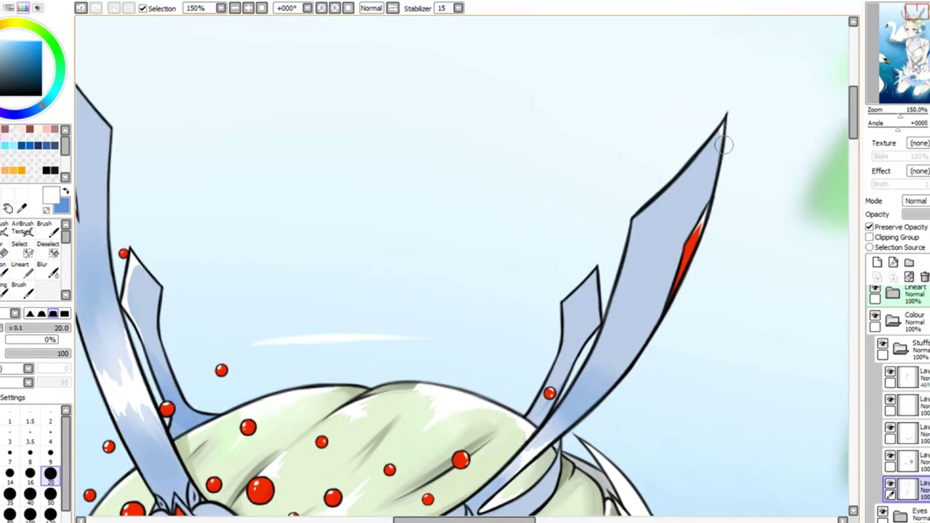
{"action": "scroll", "coordinate": [513, 274], "scroll_direction": "down", "scroll_amount": 5}
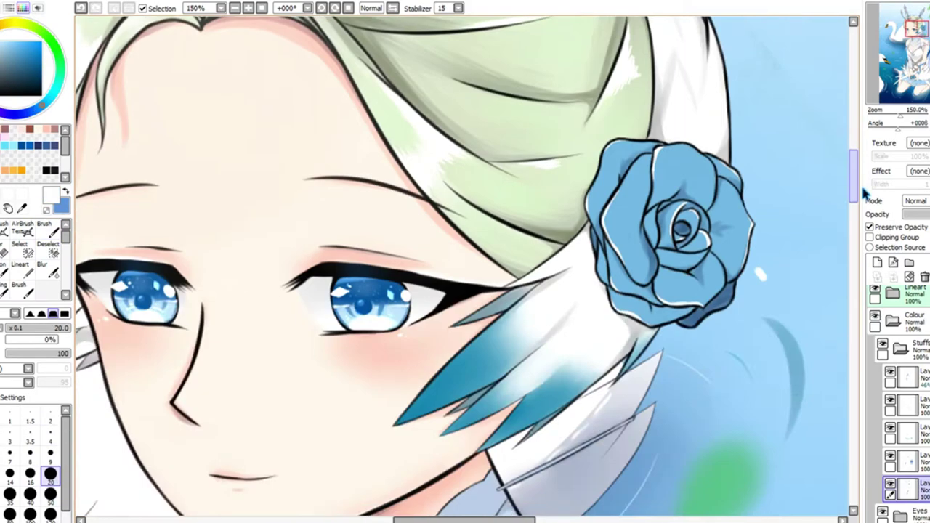
Brush deeper blue shading over the tiara's band, its ornaments and the bases of the prongs at size 20
{"action": "scroll", "coordinate": [234, 172], "scroll_direction": "up", "scroll_amount": 1}
{"action": "key", "text": "b"}
{"action": "scroll", "coordinate": [436, 497], "scroll_direction": "left", "scroll_amount": 5}
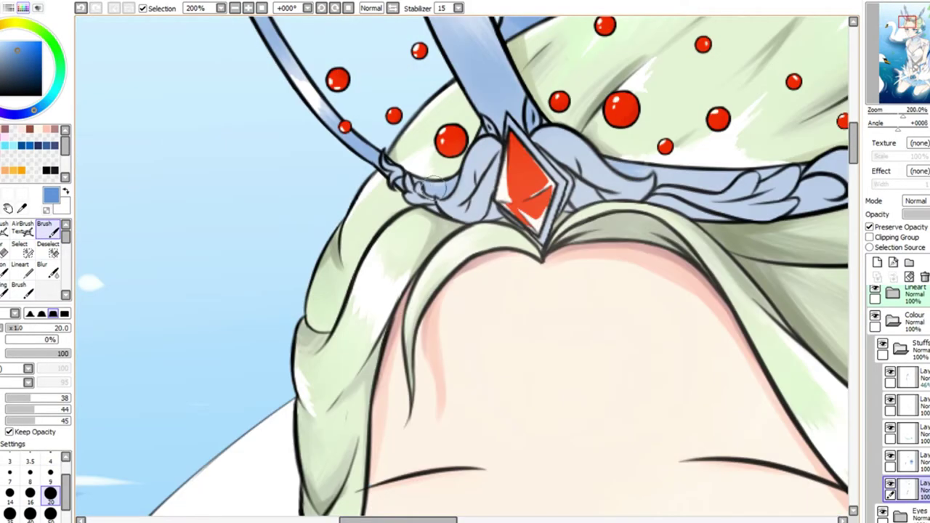
{"action": "left_click_drag", "start_coordinate": [683, 185], "coordinate": [498, 175]}
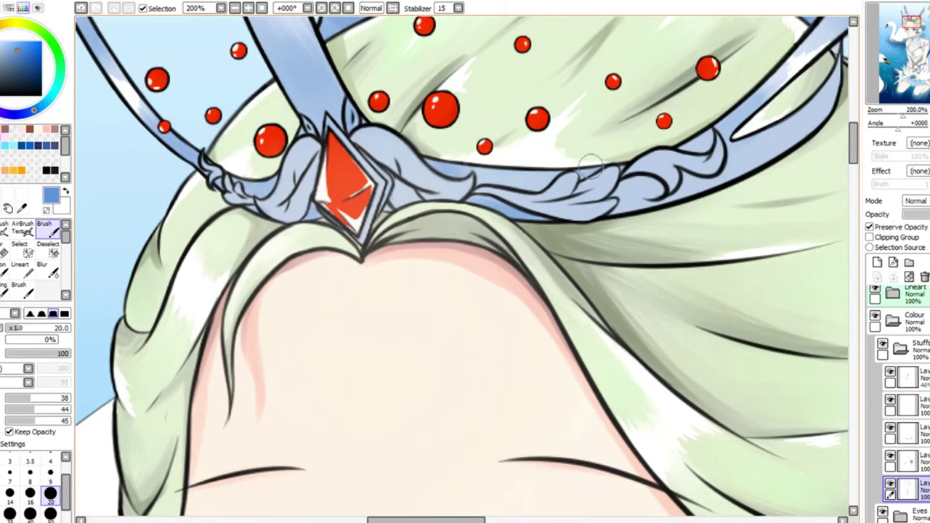
{"action": "scroll", "coordinate": [141, 333], "scroll_direction": "down", "scroll_amount": 2}
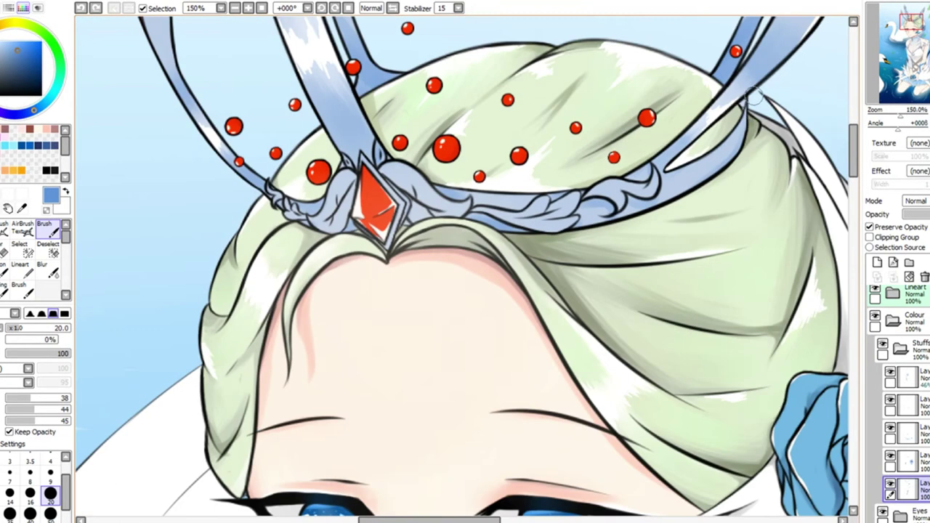
Add white size 4 highlights to the feather and scroll ornaments along the tiara's band
{"action": "scroll", "coordinate": [141, 332], "scroll_direction": "up", "scroll_amount": 4}
{"action": "key", "text": "e"}
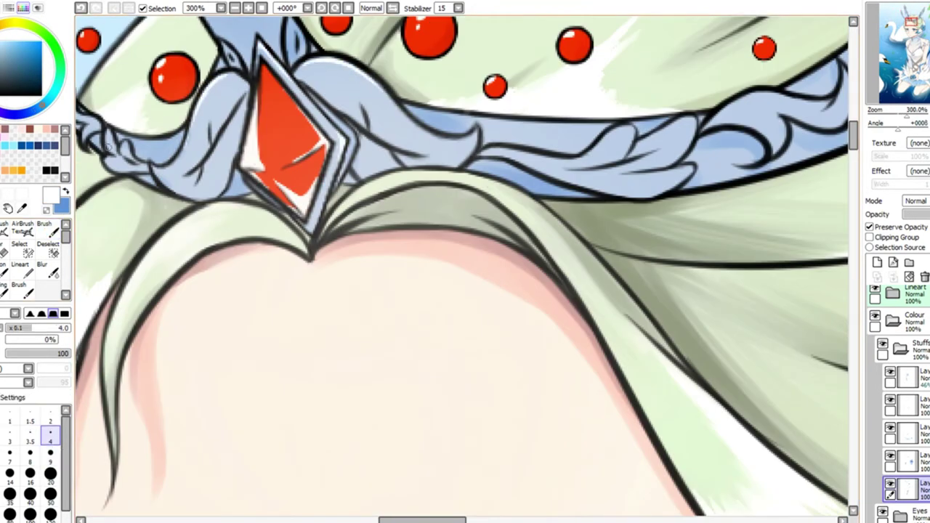
{"action": "scroll", "coordinate": [109, 145], "scroll_direction": "left", "scroll_amount": 3}
{"action": "scroll", "coordinate": [543, 113], "scroll_direction": "right", "scroll_amount": 7}
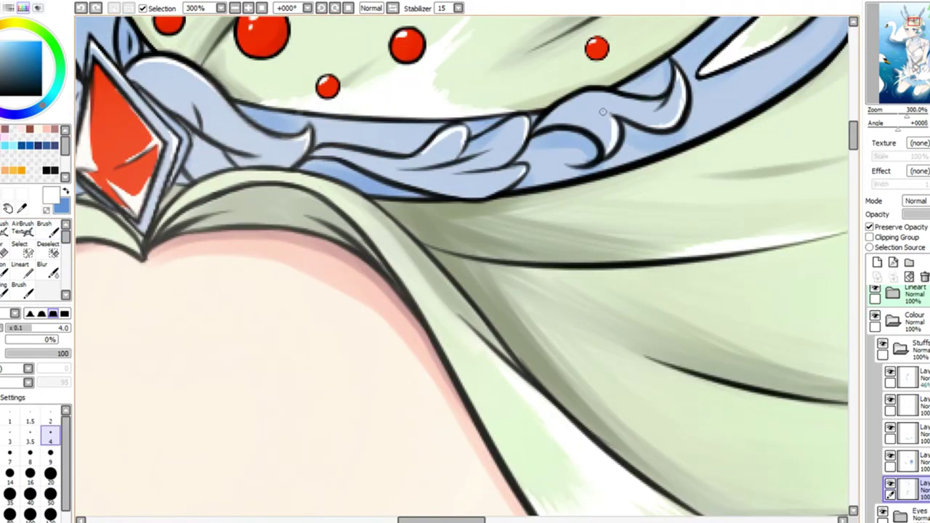
Paint light cyan reflections at size 4 along the edges of the tiara's band and its side arm near the hair rose
{"action": "scroll", "coordinate": [602, 111], "scroll_direction": "down", "scroll_amount": 3}
{"action": "scroll", "coordinate": [602, 111], "scroll_direction": "up", "scroll_amount": 3}
{"action": "left_click", "coordinate": [15, 41]}
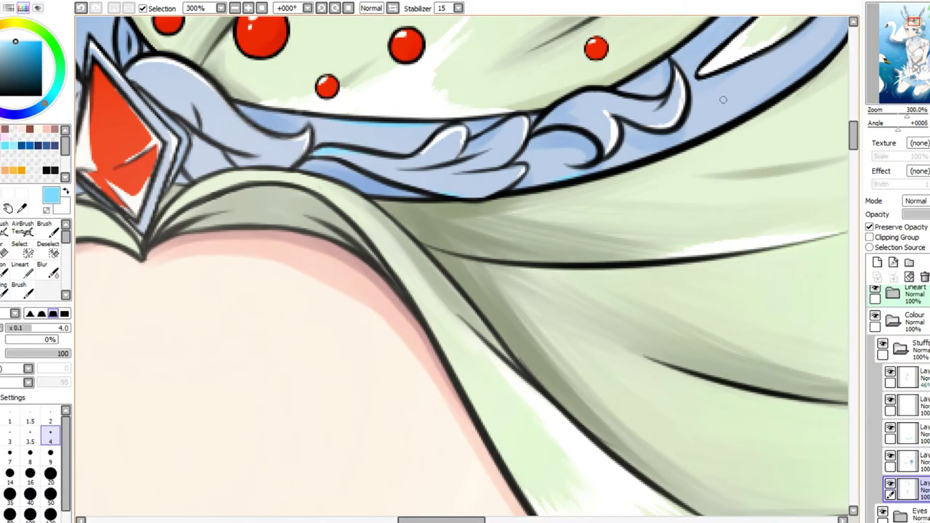
{"action": "left_click_drag", "start_coordinate": [723, 99], "coordinate": [505, 275]}
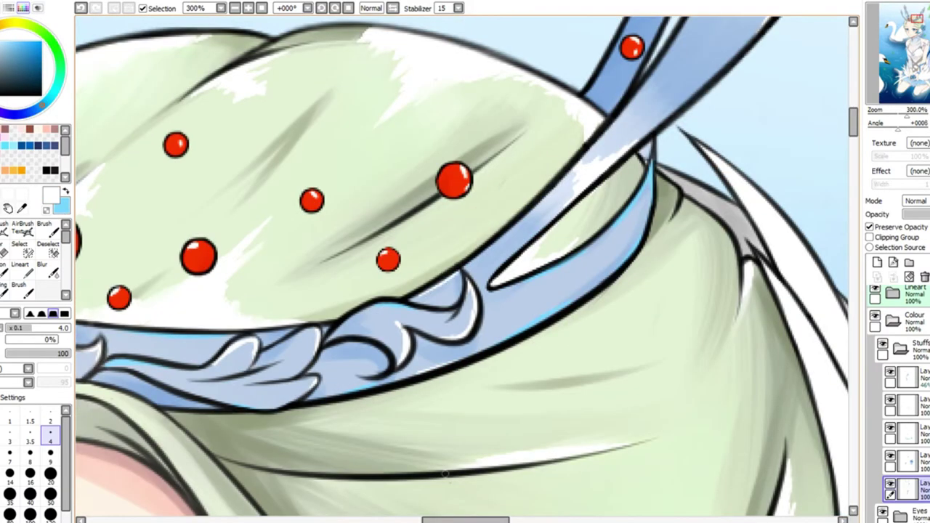
Shade the wing of the swan behind the character and the foreground swan's body in light grey at size 50
{"action": "scroll", "coordinate": [856, 207], "scroll_direction": "down", "scroll_amount": 5}
{"action": "scroll", "coordinate": [856, 207], "scroll_direction": "down", "scroll_amount": 3}
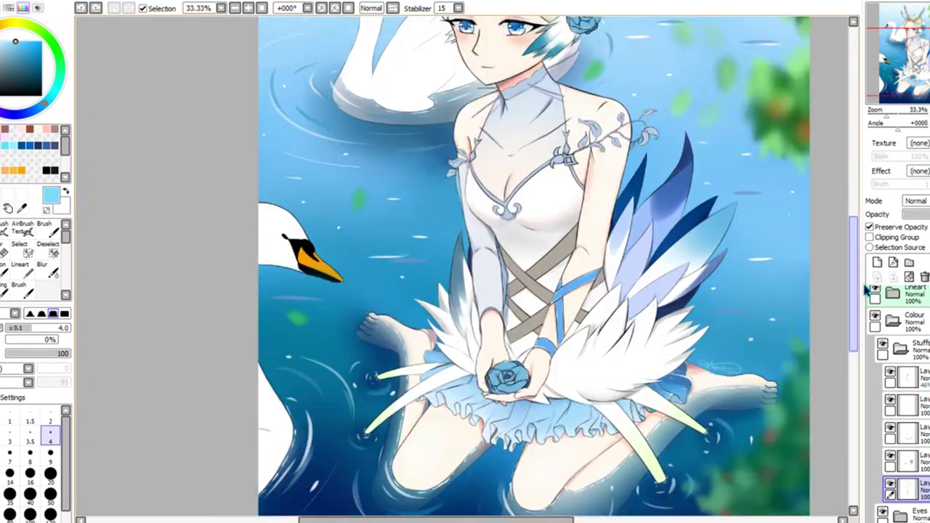
{"action": "scroll", "coordinate": [466, 262], "scroll_direction": "up", "scroll_amount": 4}
{"action": "left_click", "coordinate": [44, 225]}
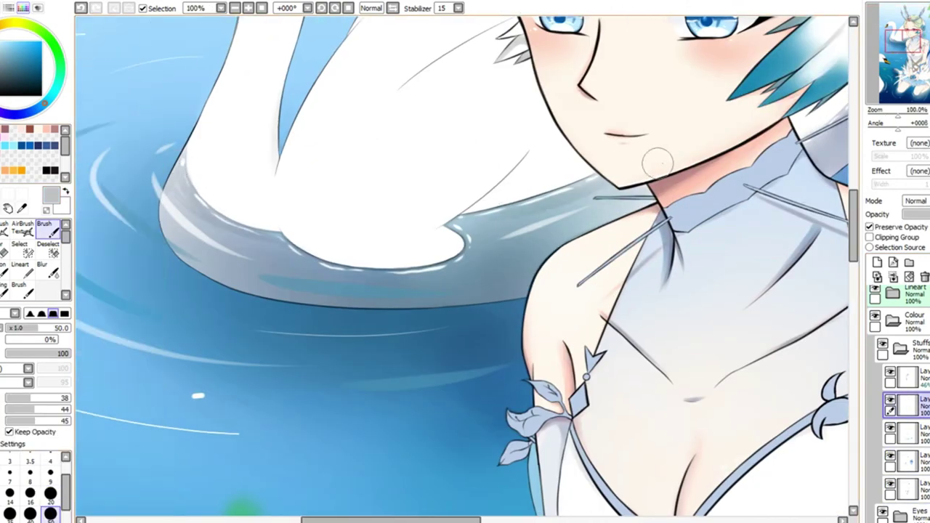
{"action": "left_click_drag", "start_coordinate": [545, 138], "coordinate": [542, 123]}
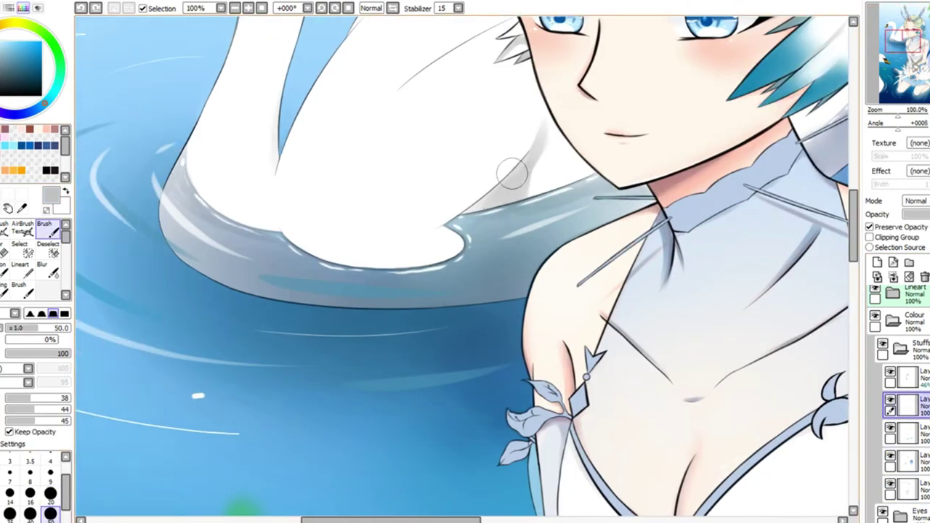
{"action": "scroll", "coordinate": [513, 172], "scroll_direction": "up", "scroll_amount": 5}
{"action": "left_click", "coordinate": [534, 317], "text": "alt"}
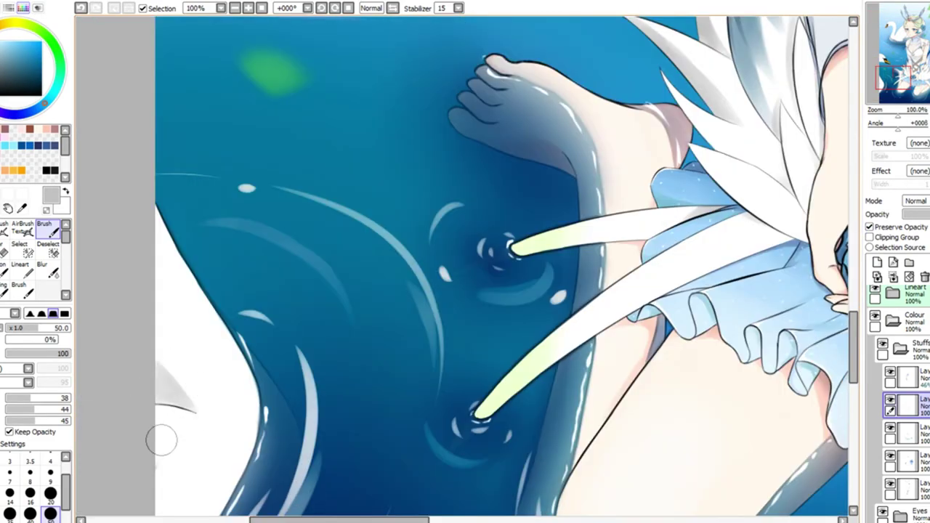
Shade the dress's neckline trim and its central ornament in dark blue, using sizes 50 and 9
{"action": "key", "text": "minus"}
{"action": "key", "text": "minus"}
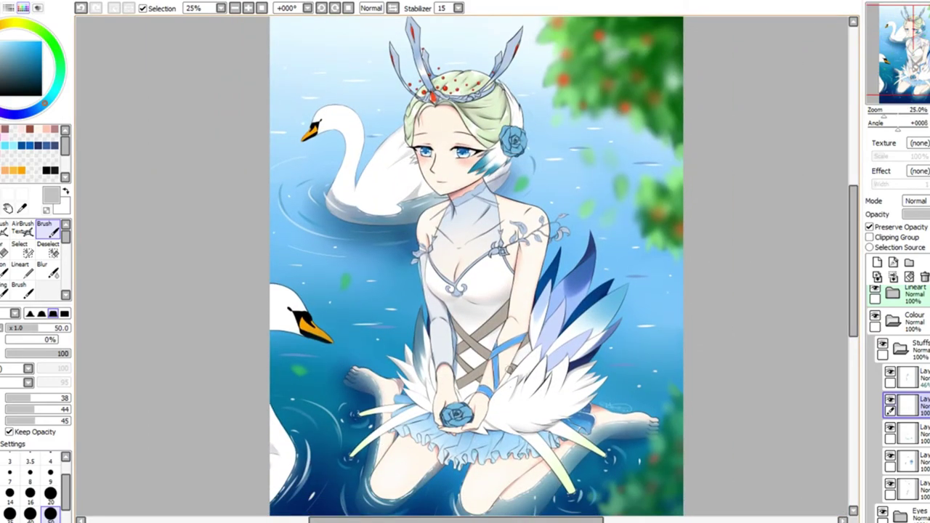
{"action": "key", "text": "plus"}
{"action": "key", "text": "plus"}
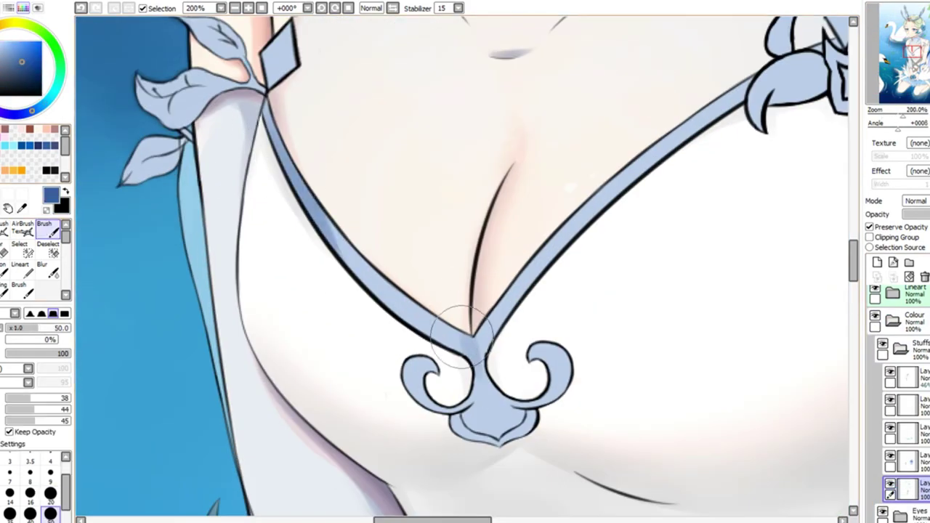
{"action": "mouse_move", "coordinate": [472, 425]}
{"action": "left_mouse_down"}
{"action": "mouse_move", "coordinate": [466, 404]}
{"action": "mouse_move", "coordinate": [473, 444]}
{"action": "left_mouse_up"}
{"action": "left_click", "coordinate": [50, 474]}
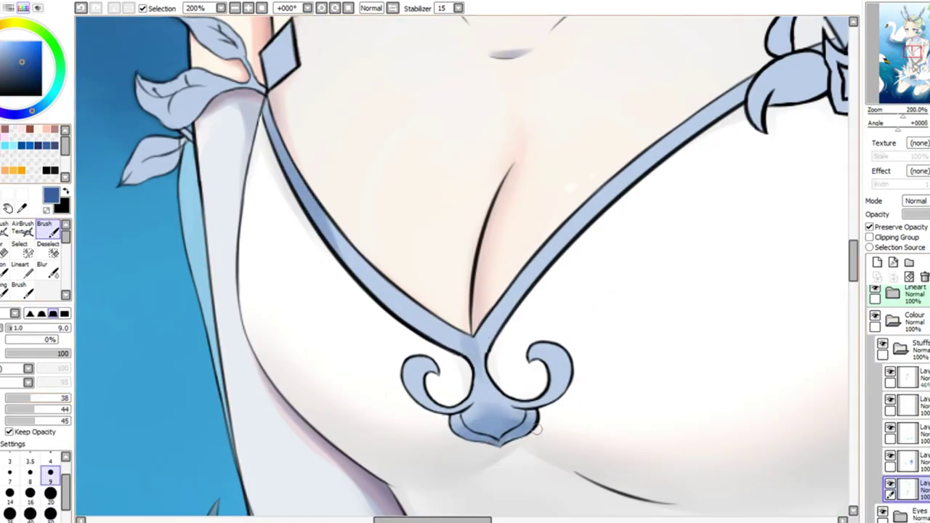
Paint white highlights on the pendant and leaves beside the covered arm and along the neckline trim, using sizes 20 and 9
{"action": "key", "text": "e"}
{"action": "scroll", "coordinate": [294, 273], "scroll_direction": "up", "scroll_amount": 3}
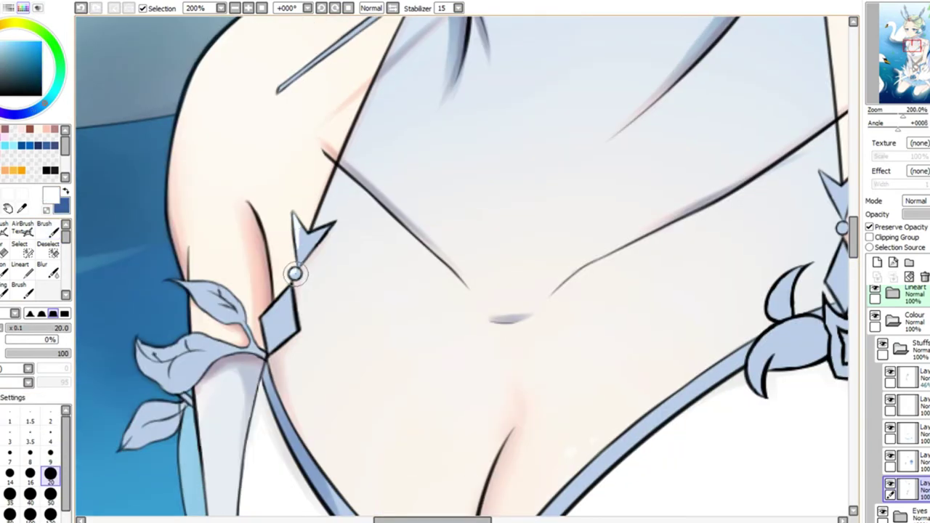
{"action": "key", "text": "b"}
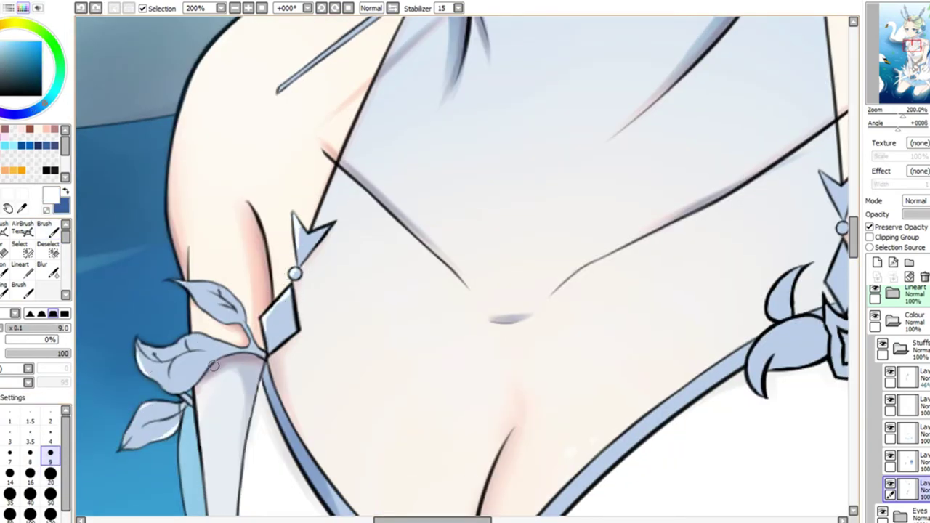
{"action": "scroll", "coordinate": [407, 301], "scroll_direction": "down", "scroll_amount": 4}
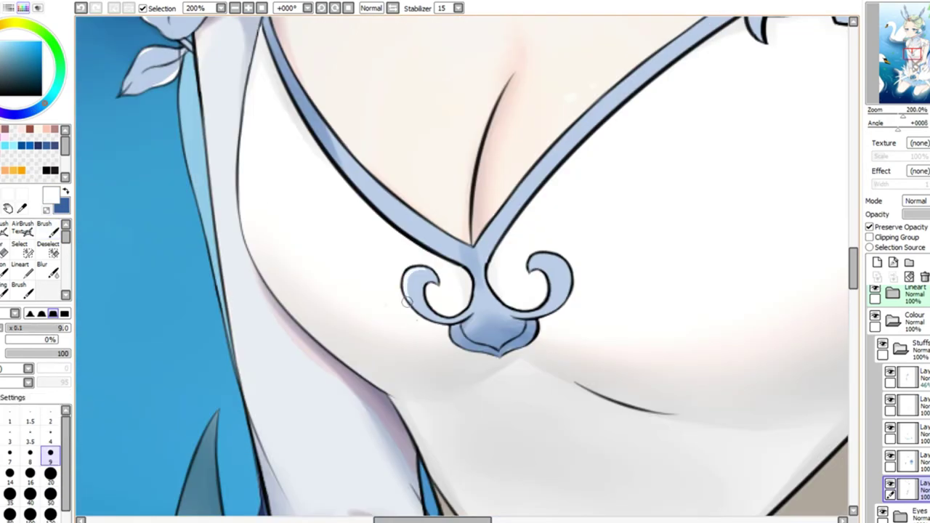
{"action": "scroll", "coordinate": [481, 190], "scroll_direction": "up", "scroll_amount": 2}
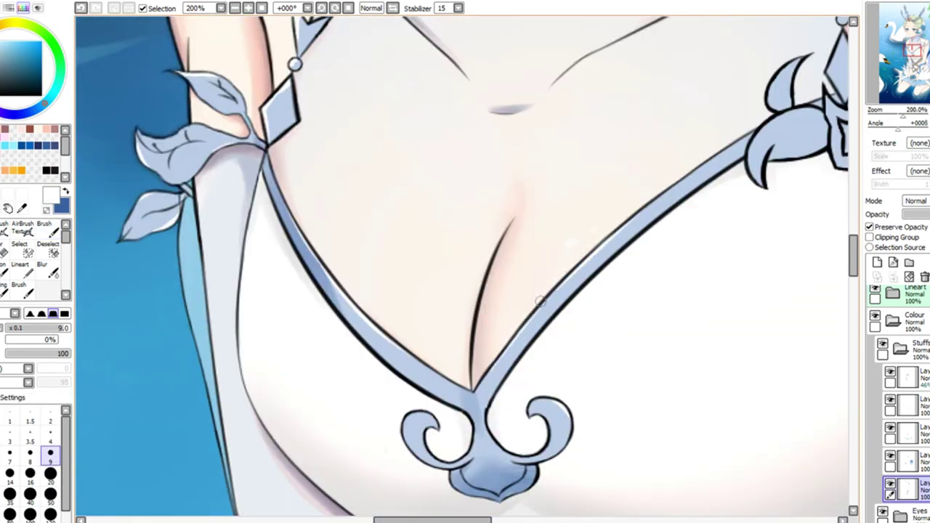
Shade the neckline trim around the square clasp blue at size 20, and add white size 9 highlights to the clasp and its claws
{"action": "key", "text": "b"}
{"action": "scroll", "coordinate": [725, 154], "scroll_direction": "right", "scroll_amount": 3}
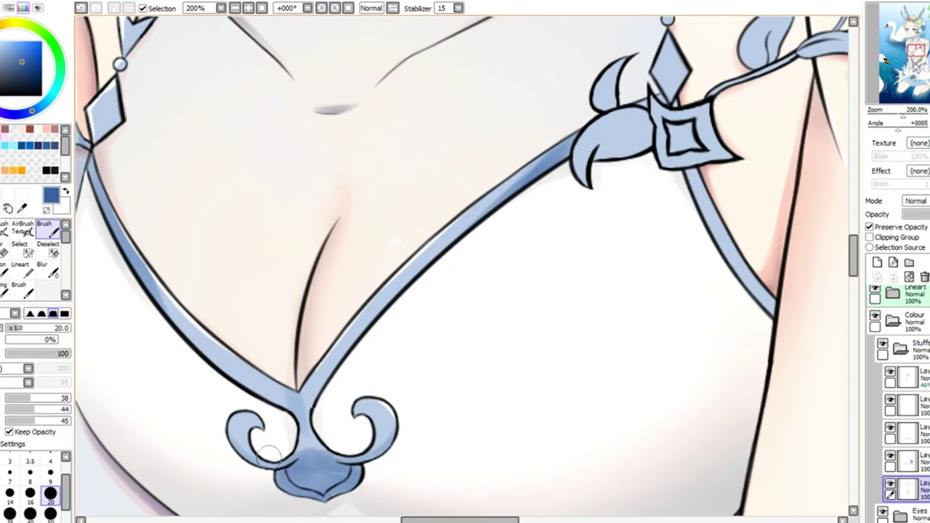
{"action": "scroll", "coordinate": [667, 93], "scroll_direction": "up", "scroll_amount": 2}
{"action": "key", "text": "x"}
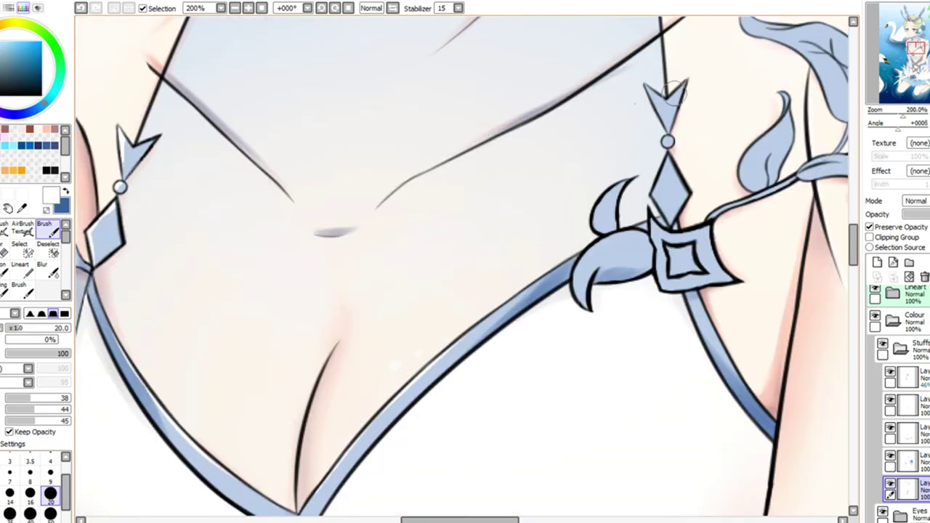
{"action": "key", "text": "n"}
{"action": "scroll", "coordinate": [536, 231], "scroll_direction": "right", "scroll_amount": 3}
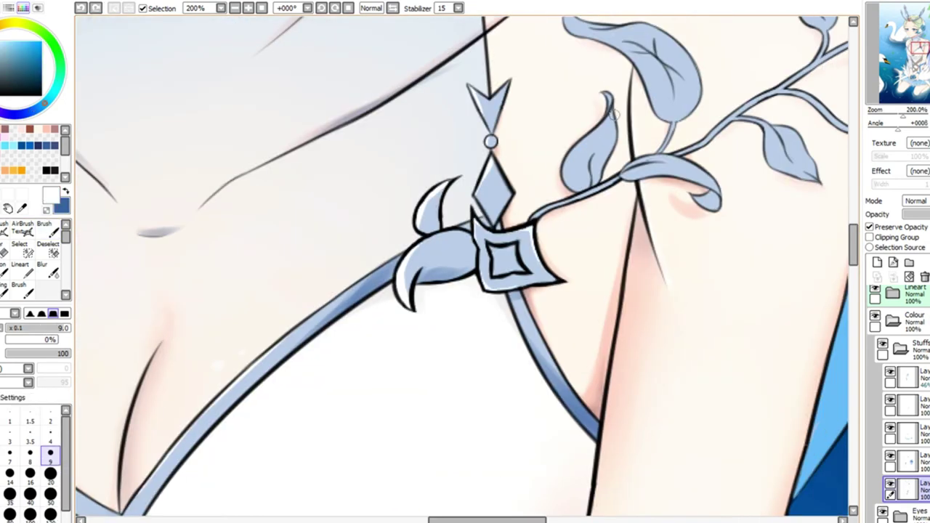
{"action": "scroll", "coordinate": [613, 114], "scroll_direction": "up", "scroll_amount": 1}
Shade the shoulder vine's stems and leaves dark blue at size 20, and add white highlights to the leaves at size 9
{"action": "key", "text": "x"}
{"action": "key", "text": "b"}
{"action": "scroll", "coordinate": [715, 275], "scroll_direction": "right", "scroll_amount": 3}
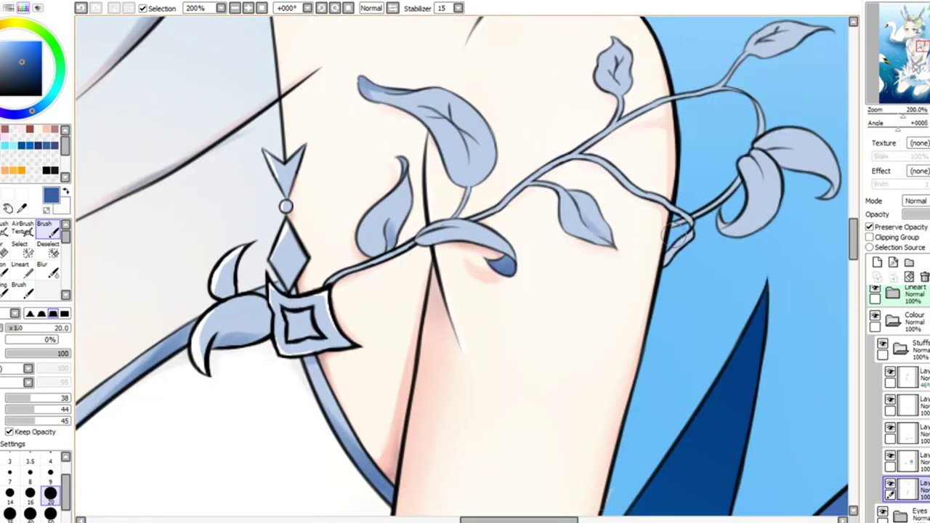
{"action": "key", "text": "n"}
{"action": "key", "text": "x"}
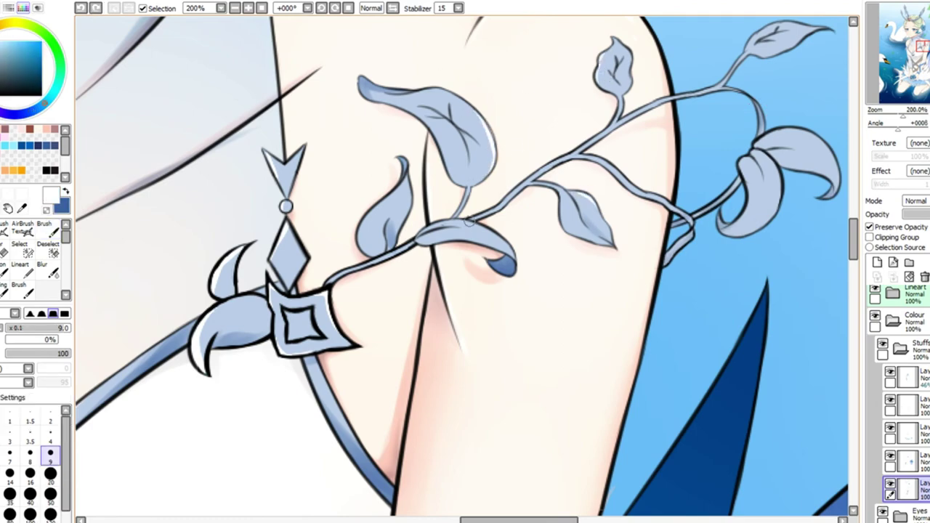
{"action": "scroll", "coordinate": [763, 78], "scroll_direction": "down", "scroll_amount": 4}
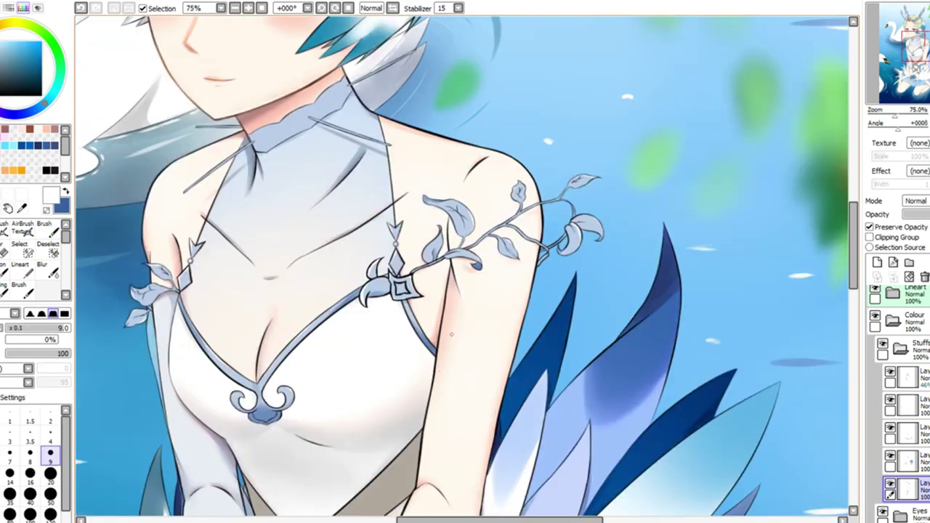
Shade both ends of the scalloped collar blue at size 20, and paint white highlights along its edges at size 9
{"action": "scroll", "coordinate": [647, 233], "scroll_direction": "up", "scroll_amount": 3}
{"action": "key", "text": "b"}
{"action": "key", "text": "x"}
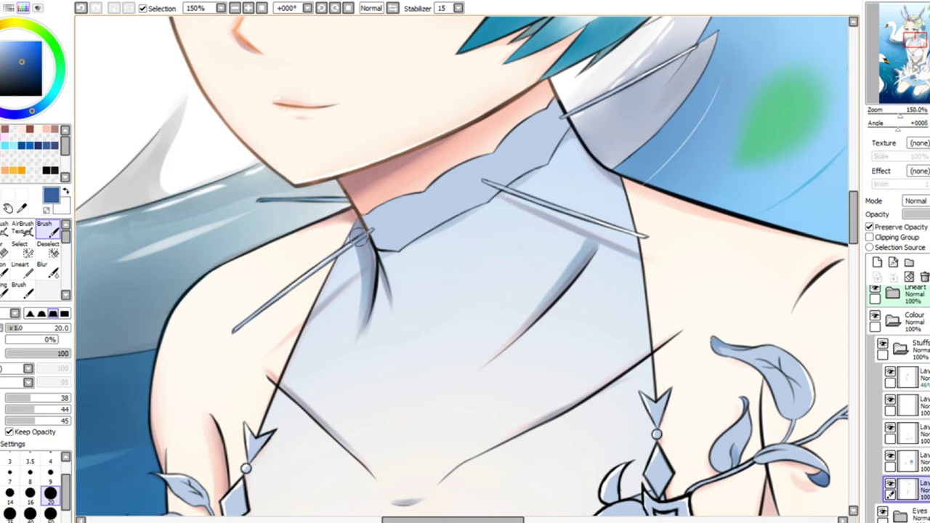
{"action": "scroll", "coordinate": [358, 236], "scroll_direction": "up", "scroll_amount": 2}
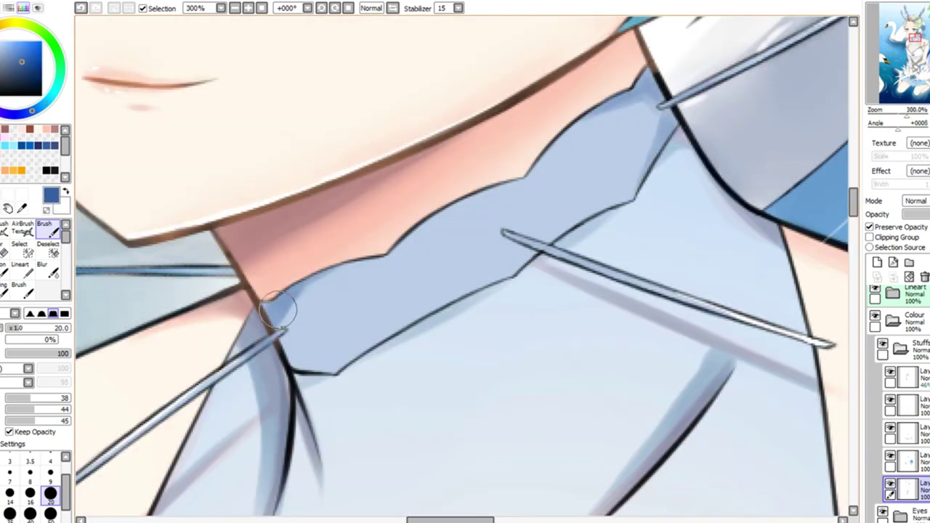
{"action": "mouse_move", "coordinate": [278, 309]}
{"action": "left_mouse_down"}
{"action": "mouse_move", "coordinate": [304, 363]}
{"action": "mouse_move", "coordinate": [405, 326]}
{"action": "left_mouse_up"}
{"action": "key", "text": "e"}
{"action": "key", "text": "x"}
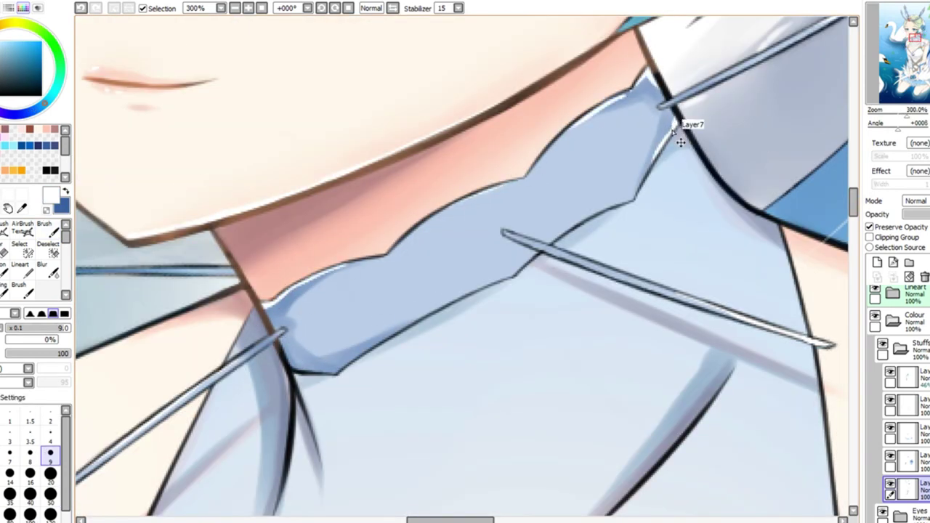